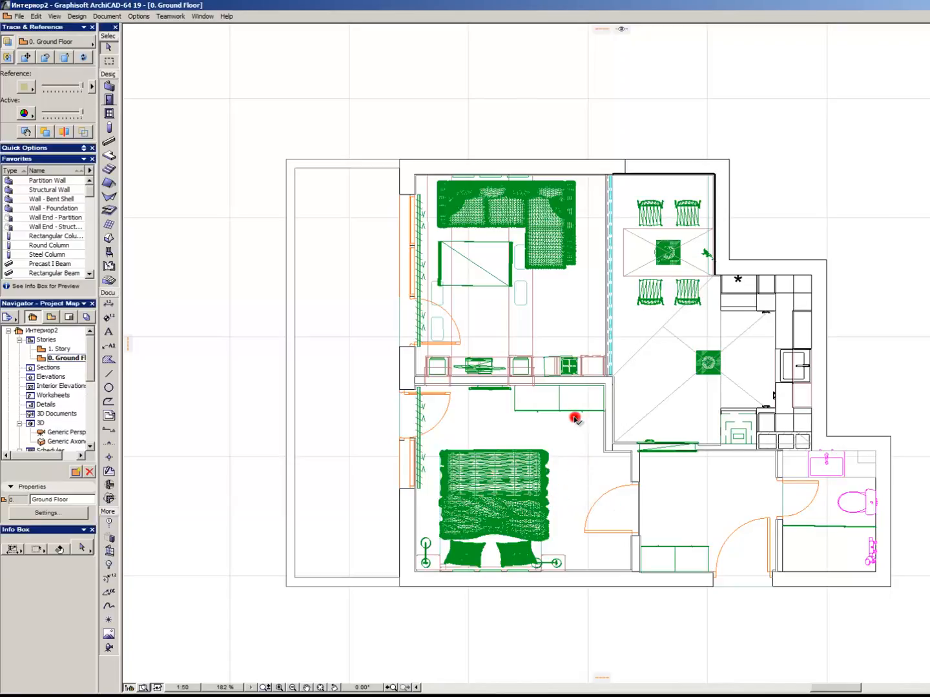
# Switch from the ground floor plan to the 3D perspective view of the interior.
pyautogui.scroll(-2, 421, 425)
pyautogui.scroll(8, 531, 448)
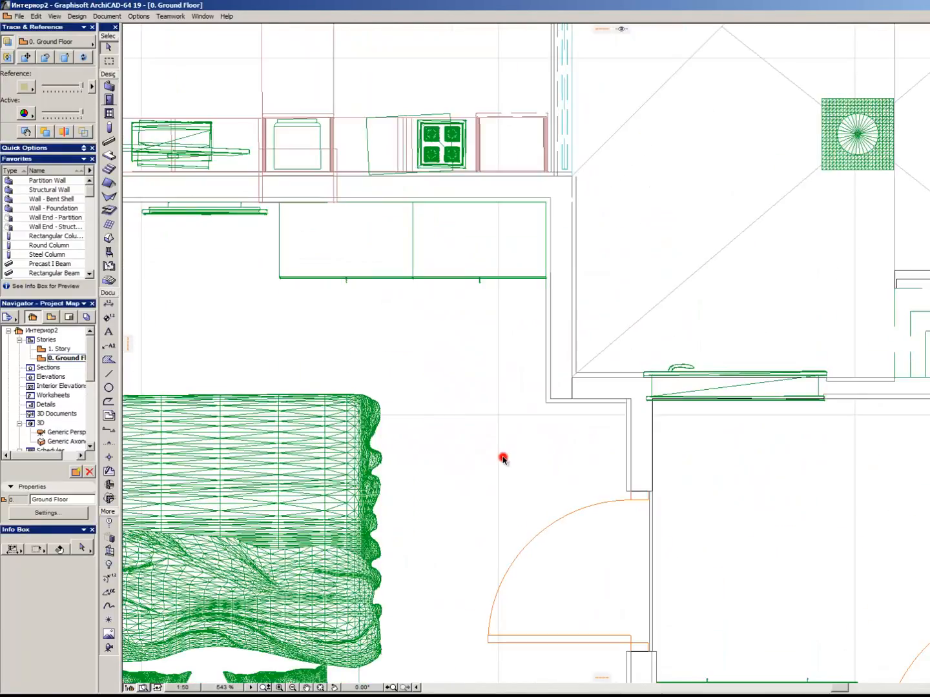
pyautogui.scroll(-6, 490, 368)
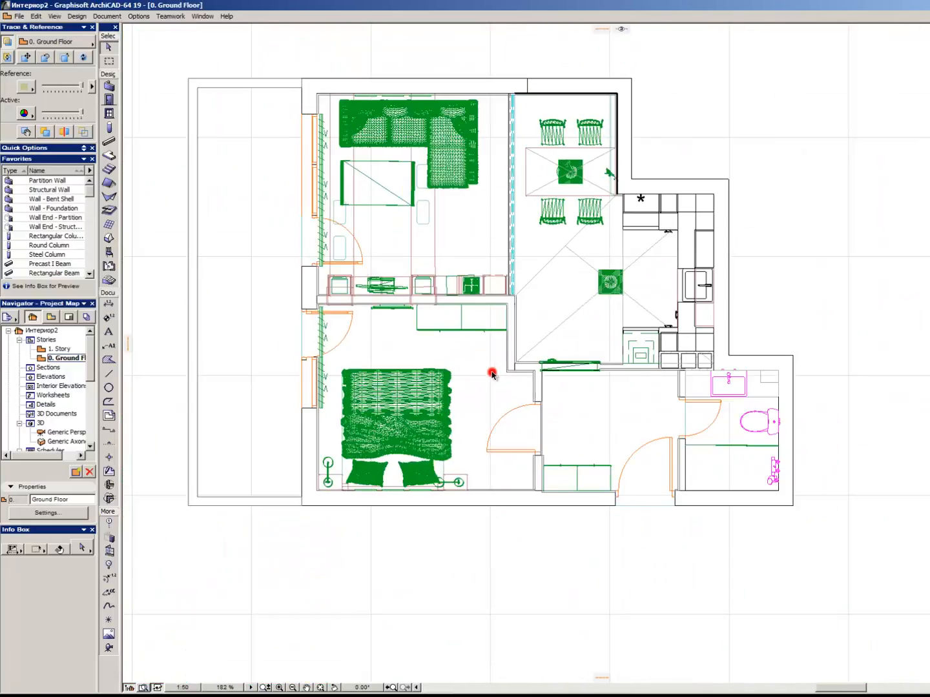
pyautogui.scroll(3, 492, 376)
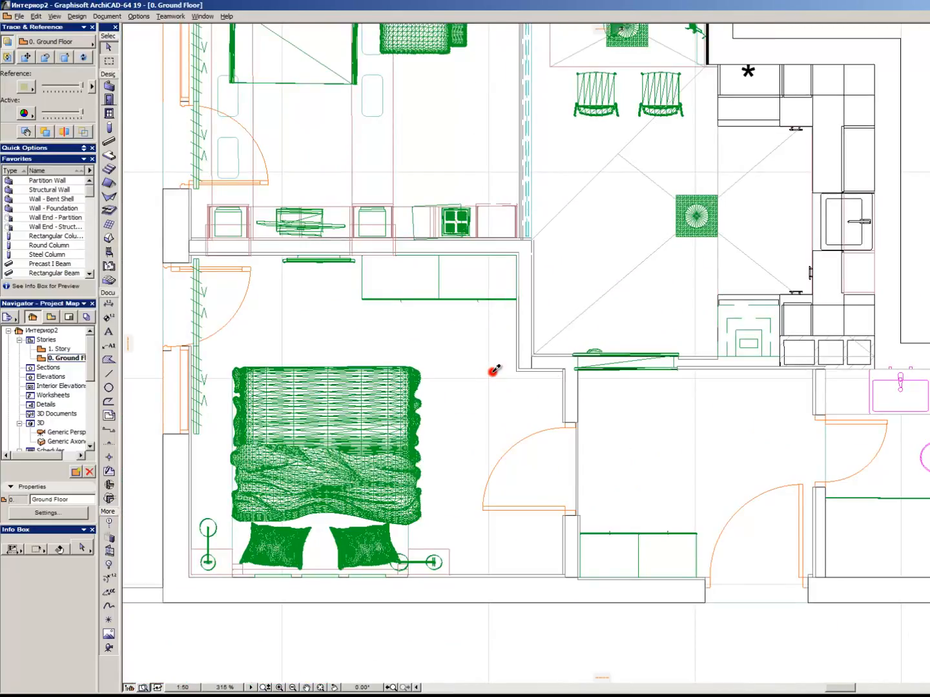
pyautogui.press('alt')
pyautogui.hotkey('alt', ',')
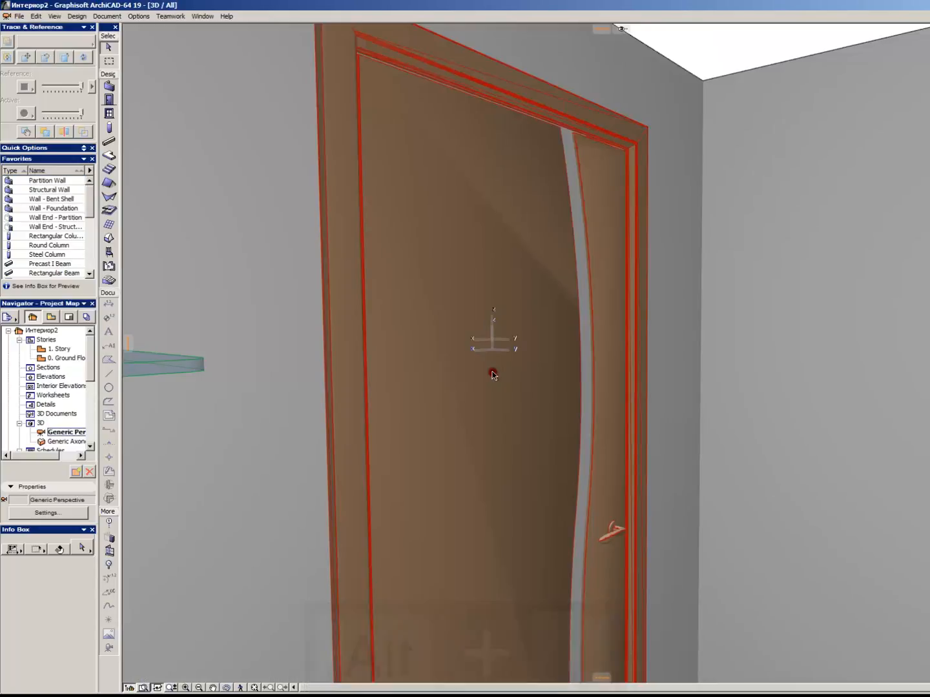
# Explore the living room in 3D to examine the shelving wall, dining table, sofa and vertical blinds.
pyautogui.press('Down')
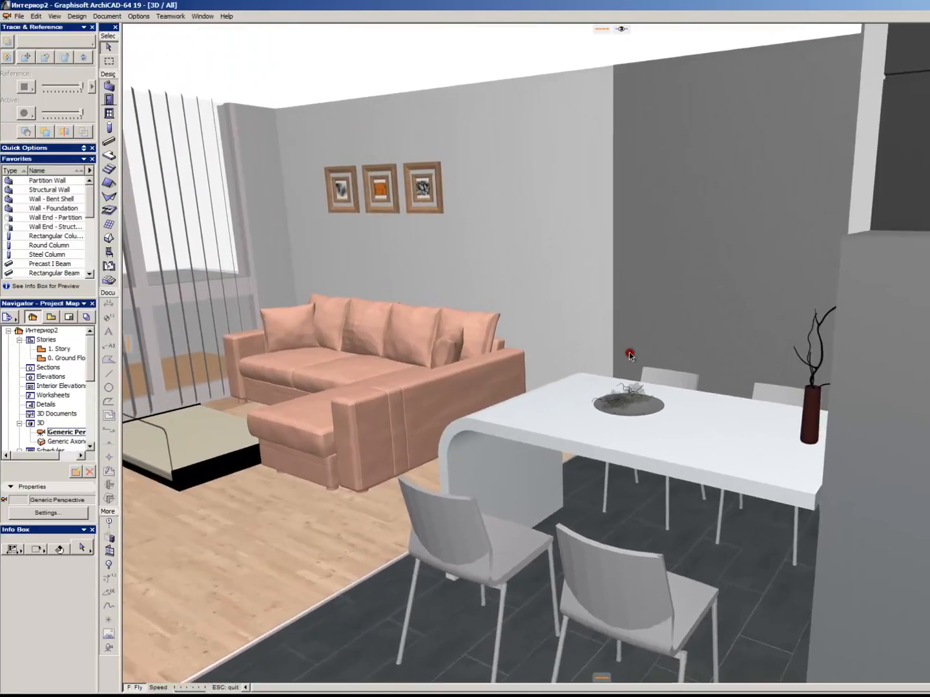
pyautogui.press('Left')
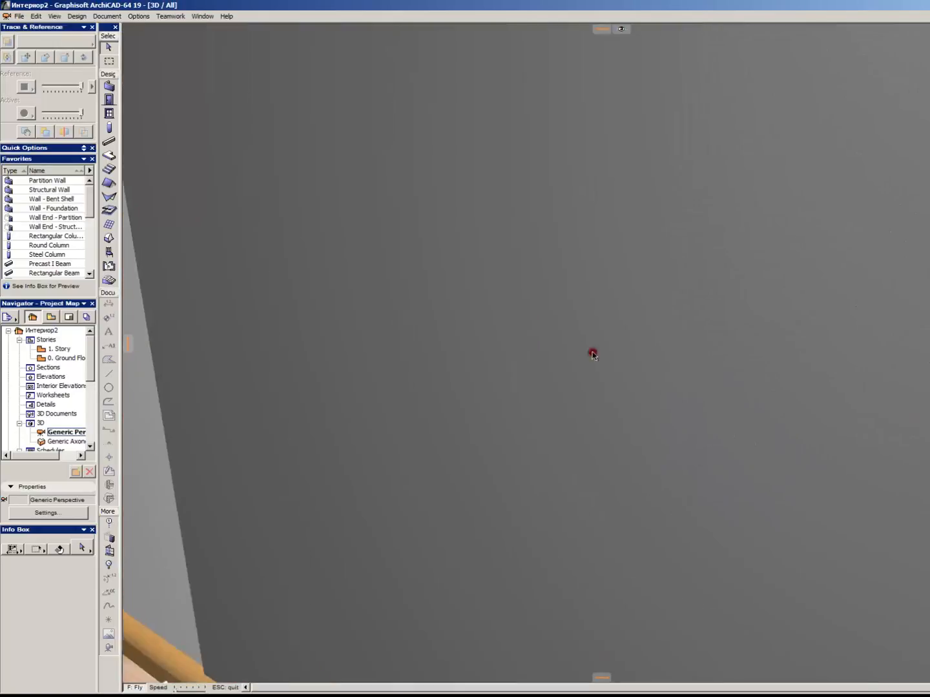
pyautogui.press('Left')
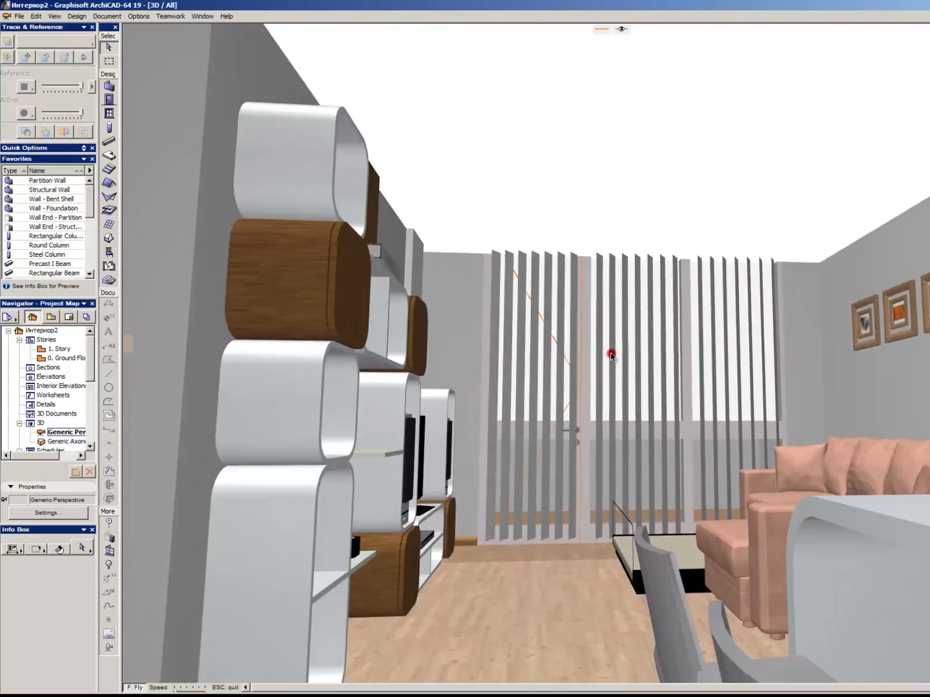
pyautogui.press('Down')
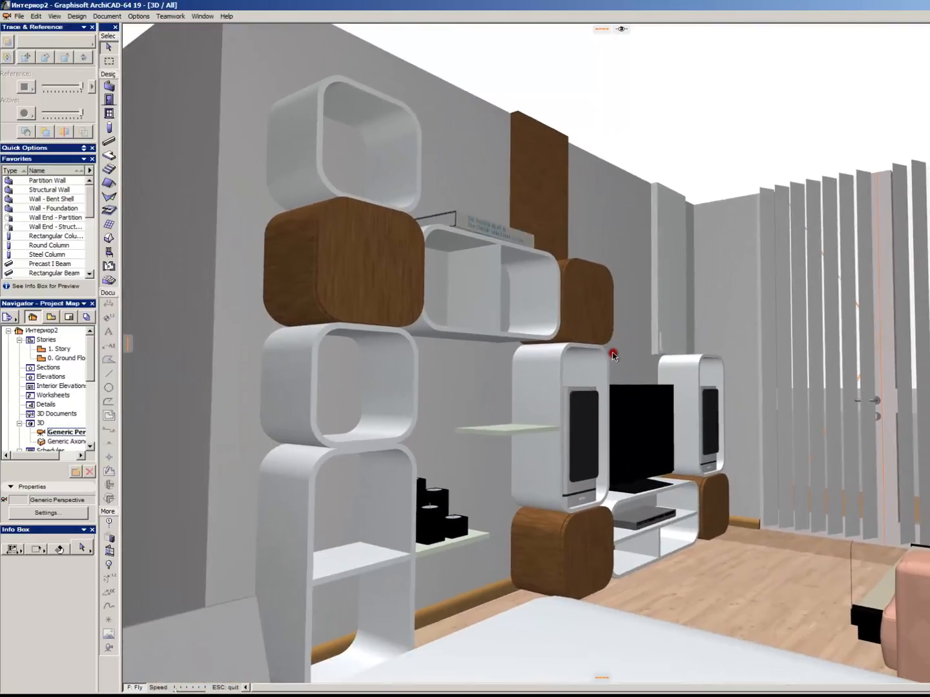
pyautogui.press('Up')
pyautogui.press('Down')
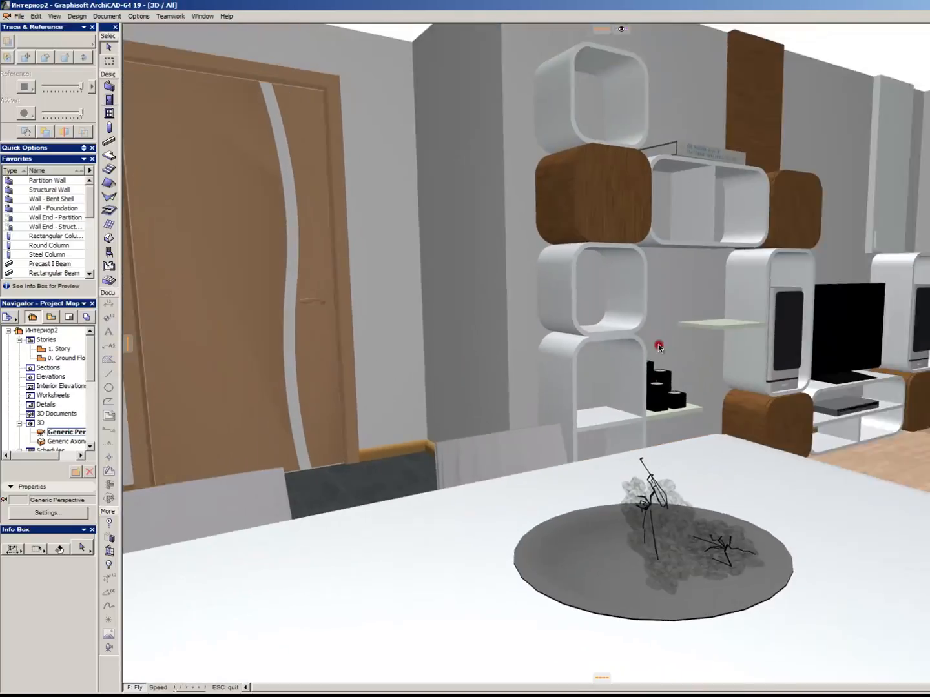
pyautogui.press('Left')
pyautogui.press('Down')
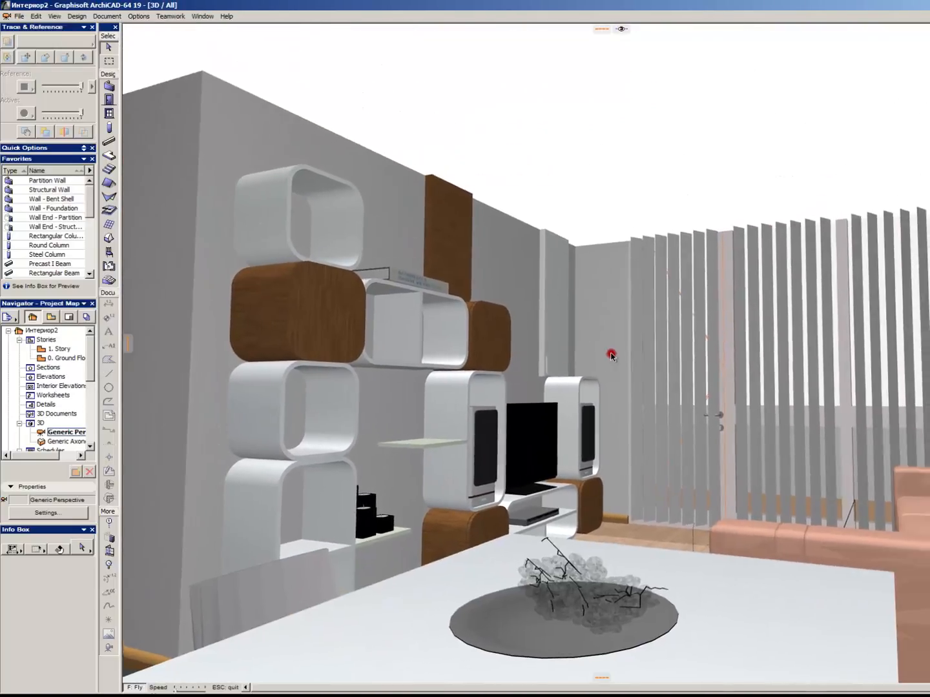
pyautogui.press('Left')
pyautogui.press('Up')
pyautogui.press('Left')
pyautogui.press('Up')
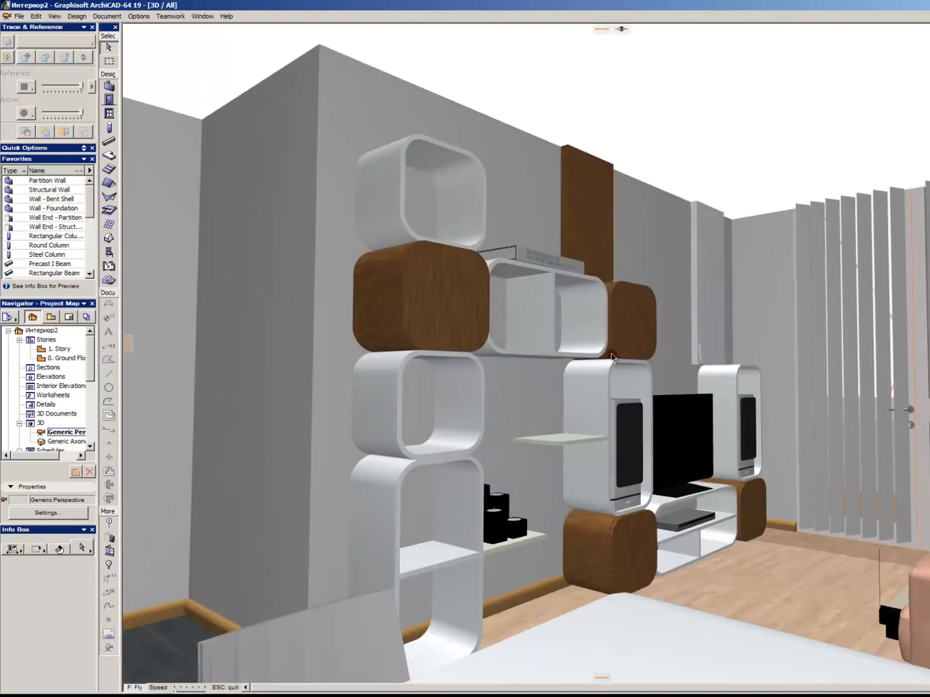
pyautogui.press('Down')
pyautogui.press('Down')
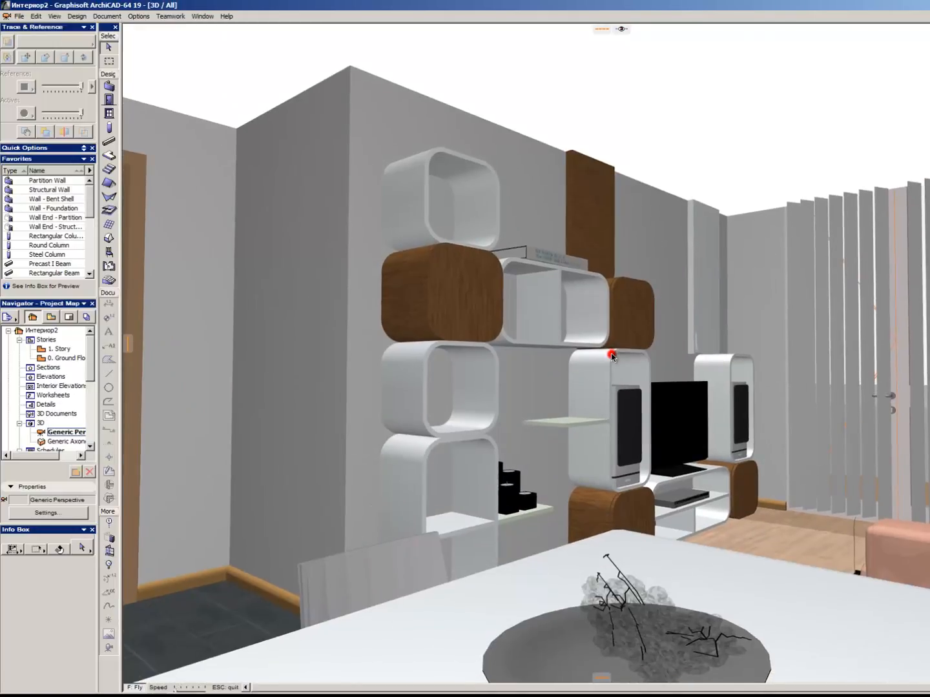
pyautogui.press('Escape')
# Select all the vertical blinds along the living room windows and set their Angle of Curtain to 50°.
pyautogui.click(876, 274)
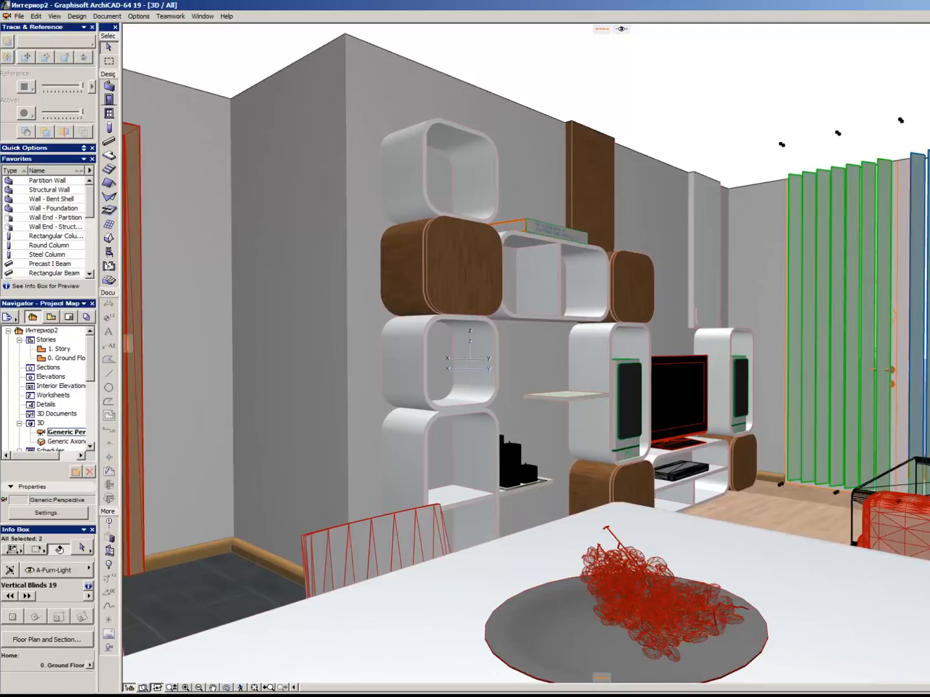
pyautogui.keyDown('shift'); pyautogui.click(918, 313); pyautogui.keyUp('shift')
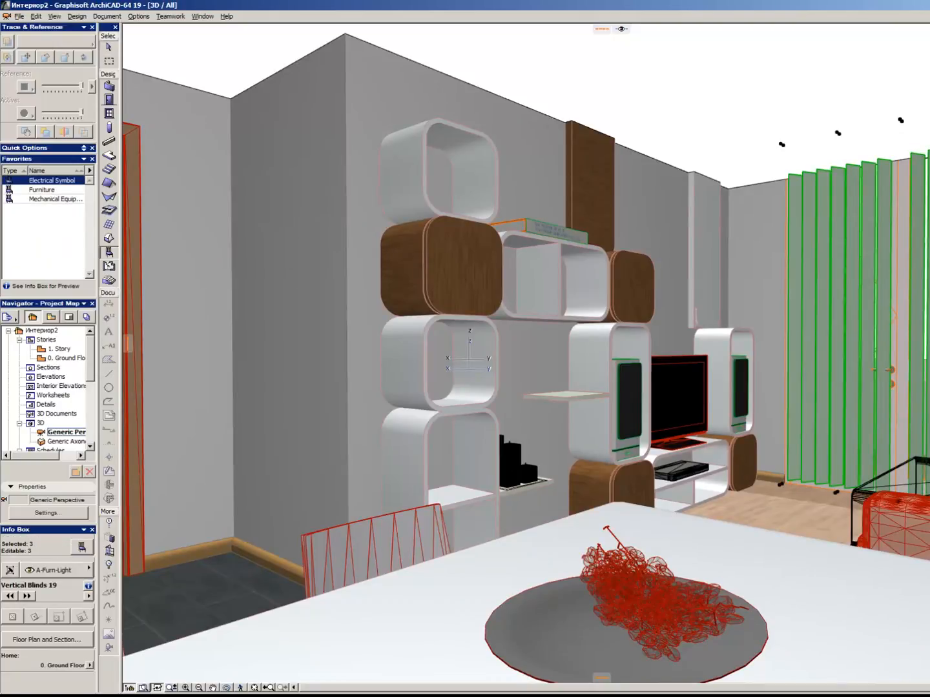
pyautogui.doubleClick(917, 293)
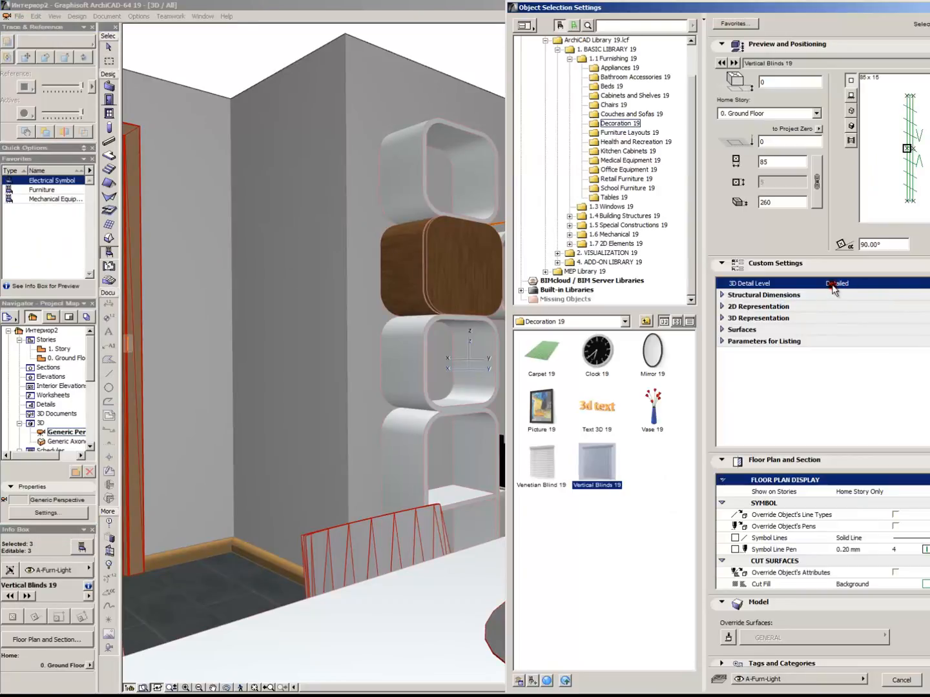
pyautogui.click(845, 260)
pyautogui.click(722, 311)
pyautogui.click(722, 317)
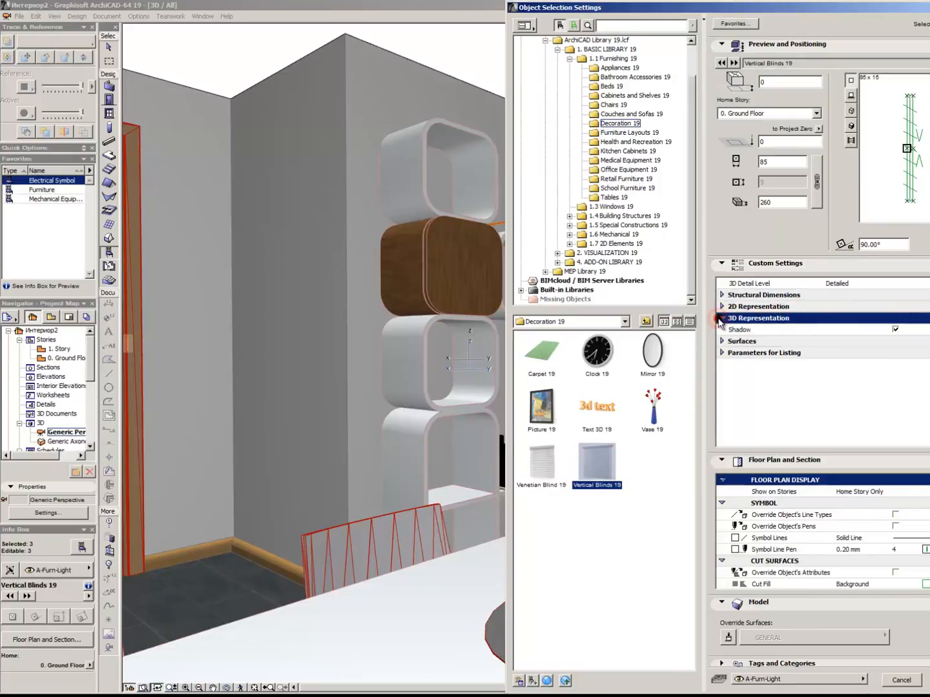
pyautogui.click(721, 318)
pyautogui.click(721, 295)
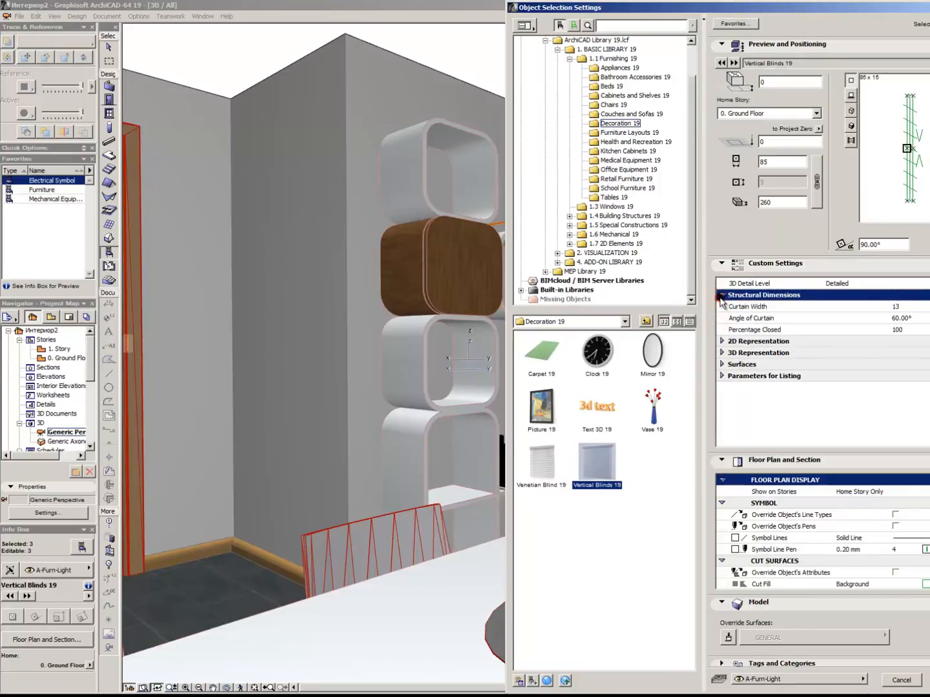
pyautogui.click(776, 318)
pyautogui.click(917, 317)
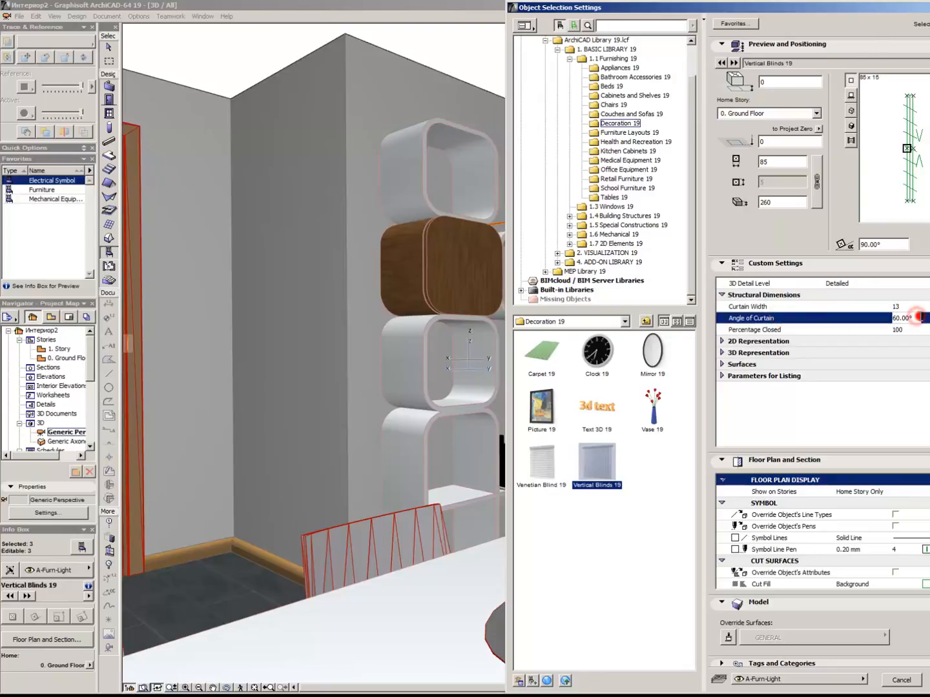
pyautogui.write('50')
pyautogui.click(788, 317)
pyautogui.press('Return')
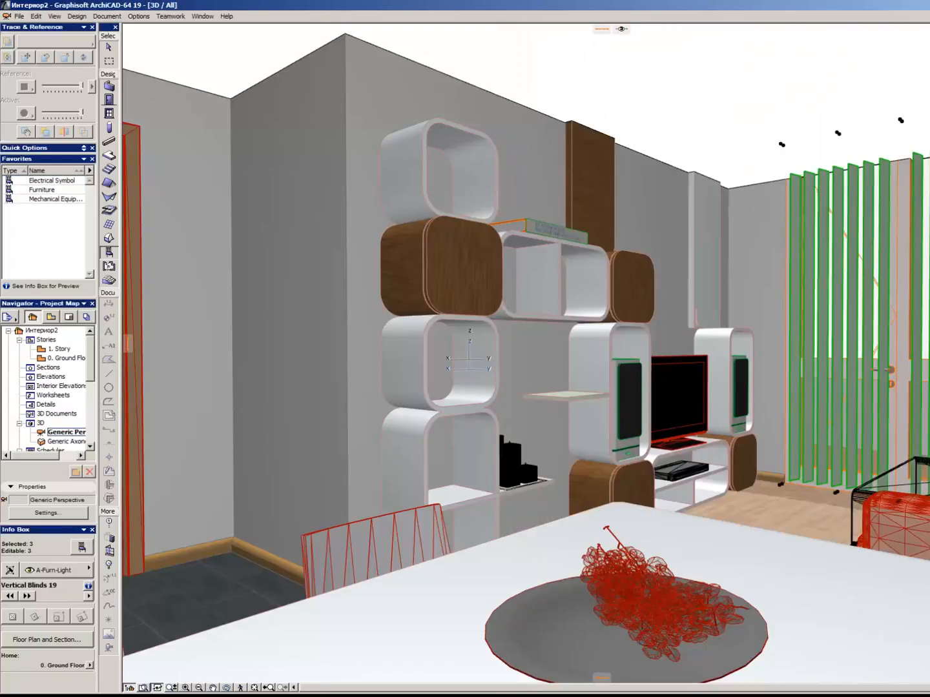
pyautogui.press('Escape')
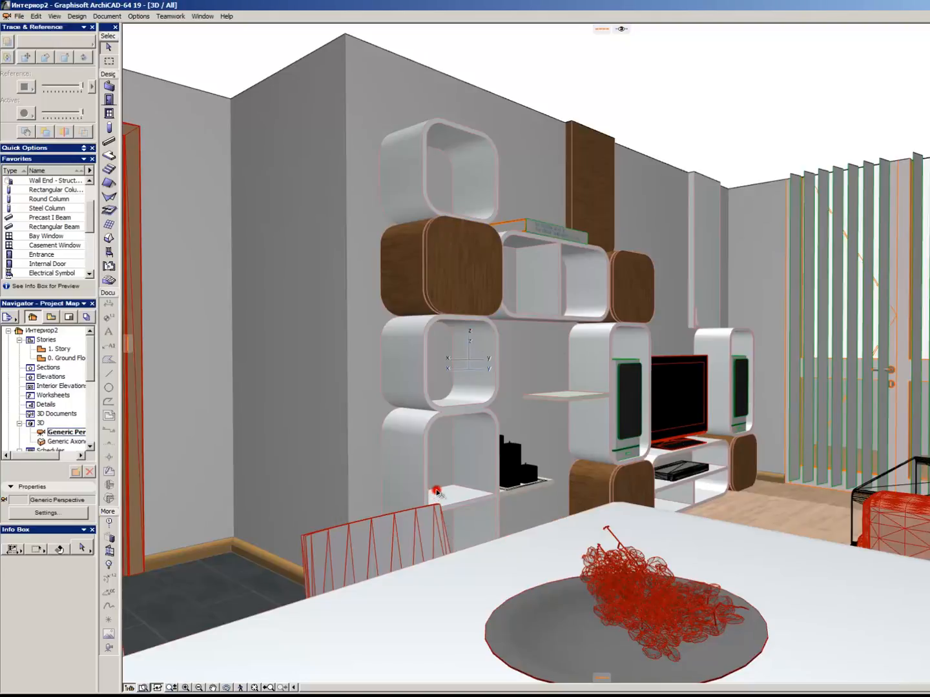
# Reposition the 3D camera behind the dining table to frame the shelving wall, TV, sofa and window blinds.
pyautogui.press('Up')
pyautogui.press('Down')
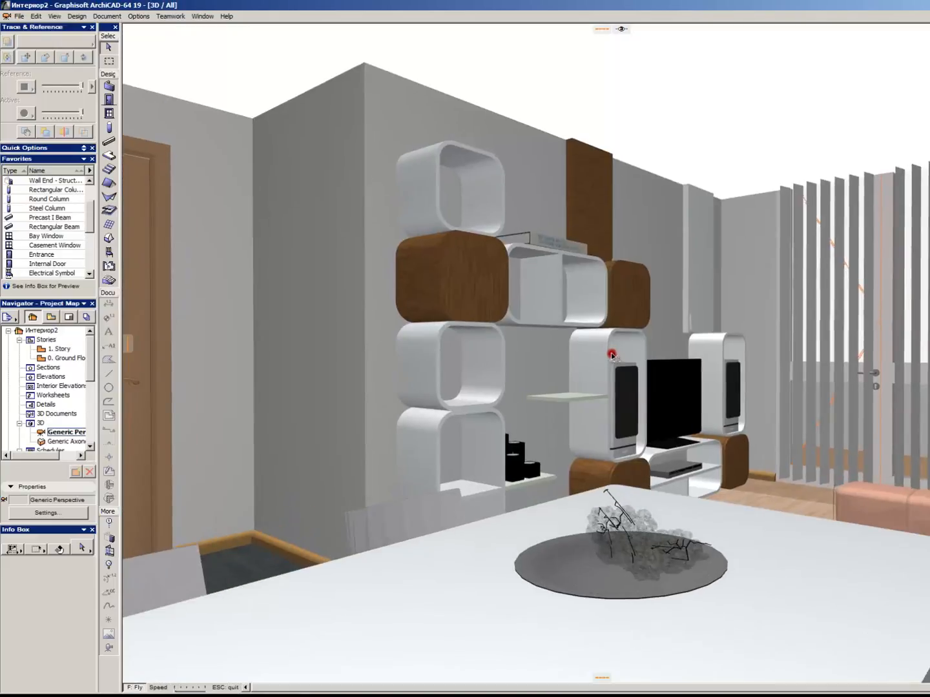
pyautogui.press('Right')
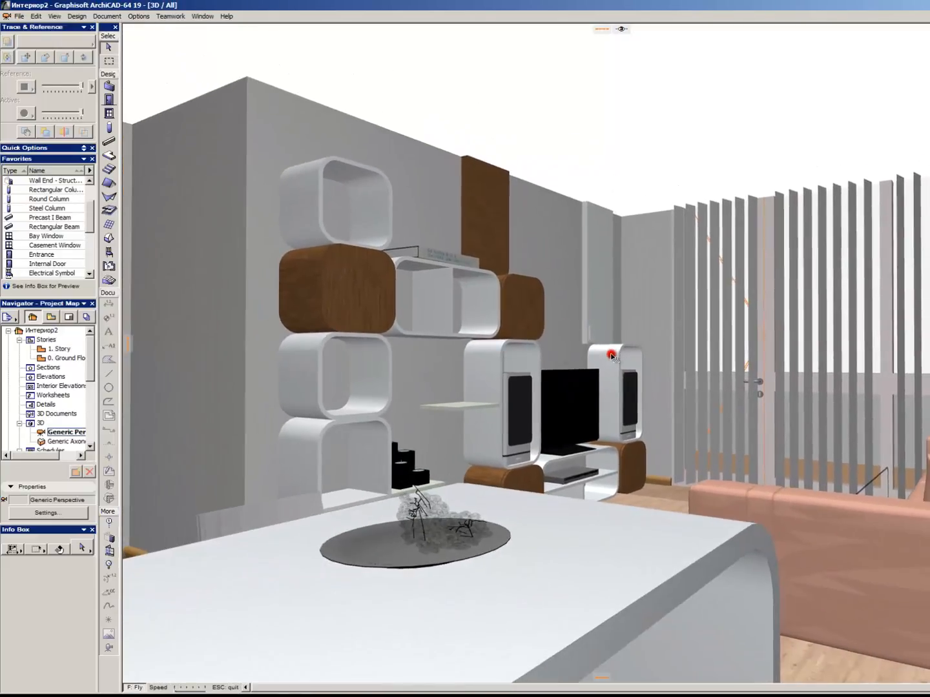
pyautogui.press('Right')
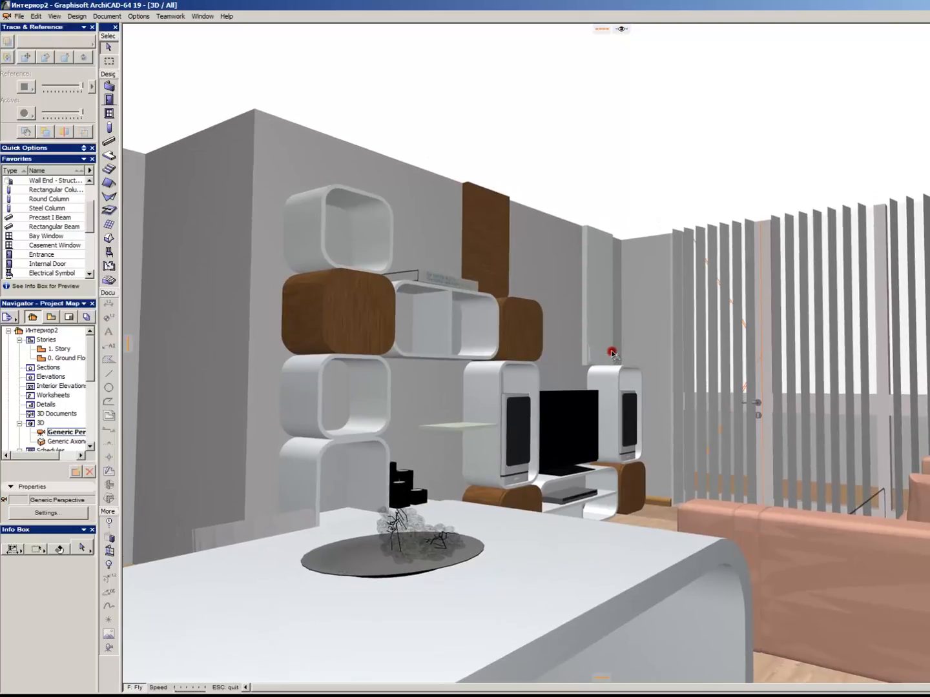
pyautogui.press('Down')
pyautogui.press('Left')
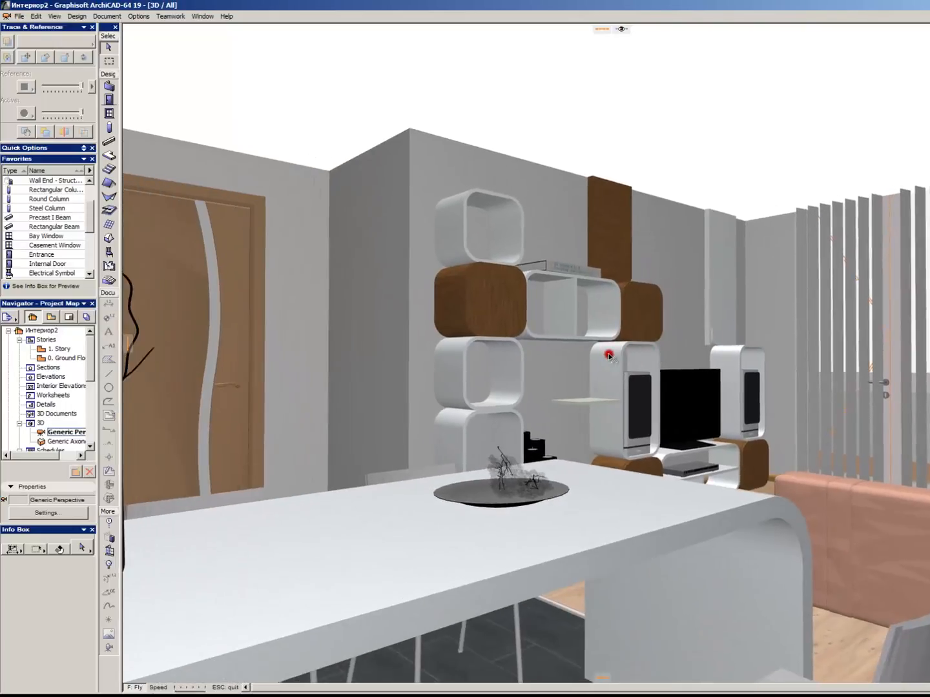
pyautogui.press('Right')
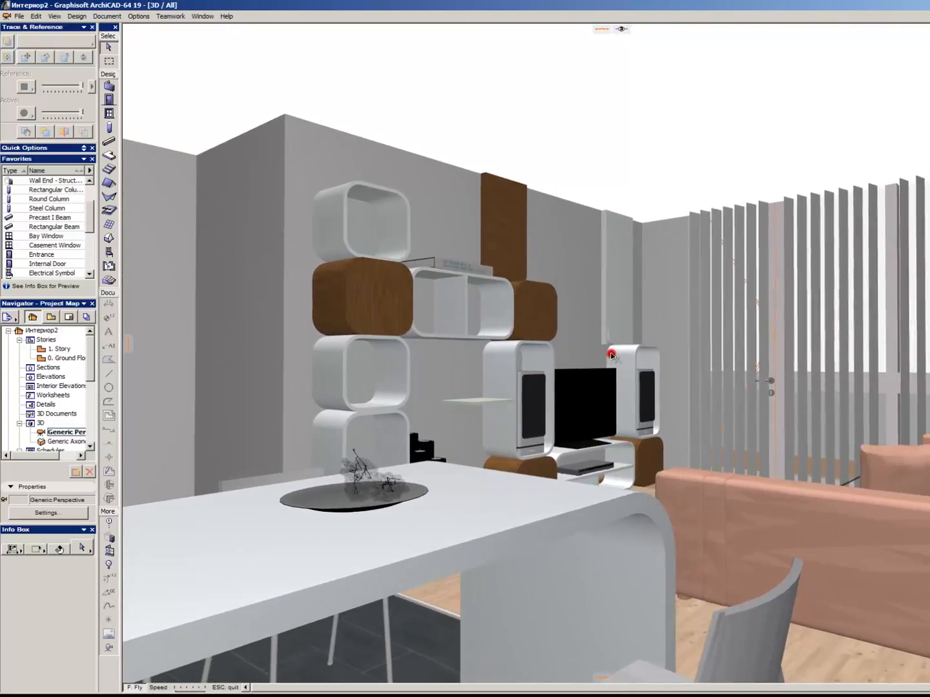
pyautogui.press('Left')
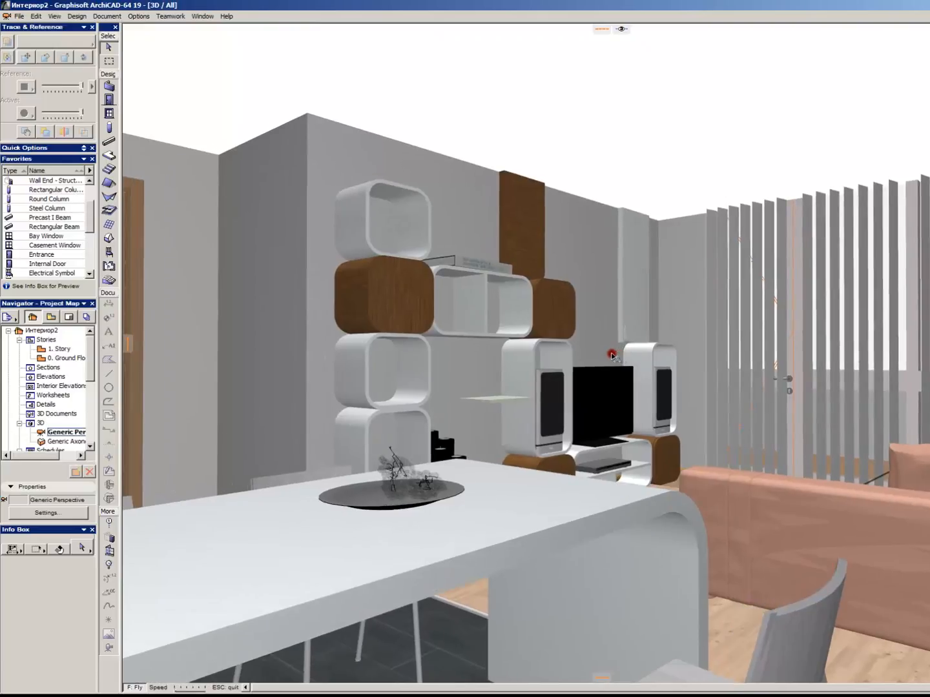
pyautogui.press('Right')
pyautogui.press('Right')
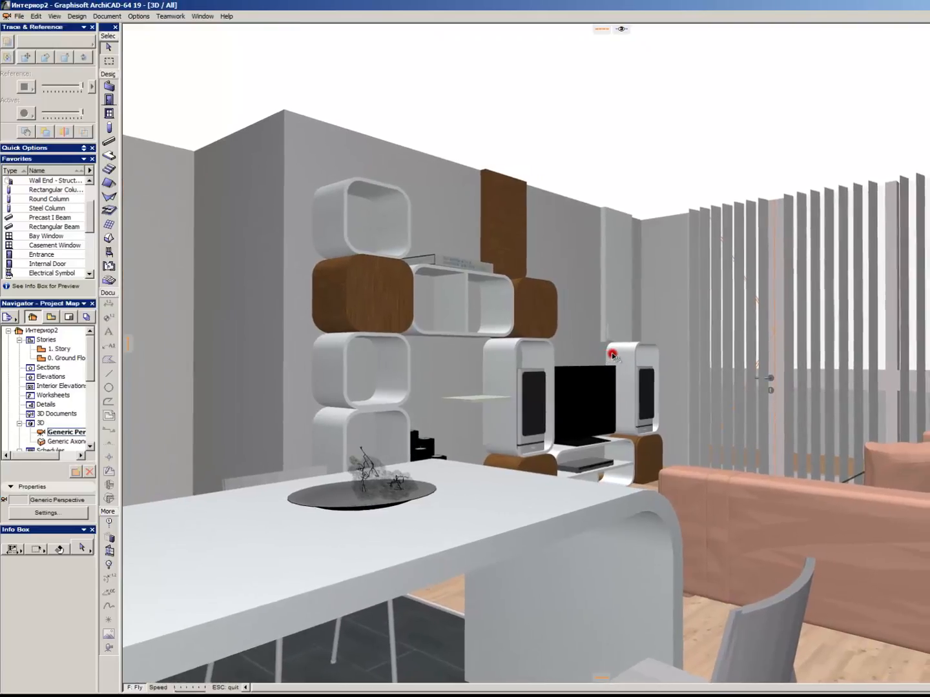
pyautogui.press('Escape')
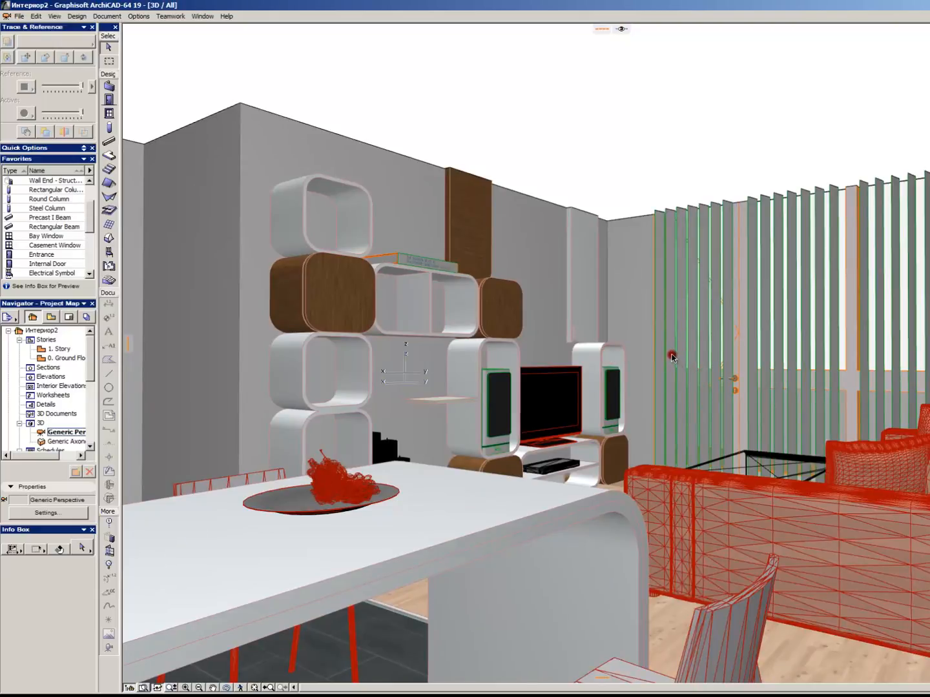
pyautogui.press('Escape')
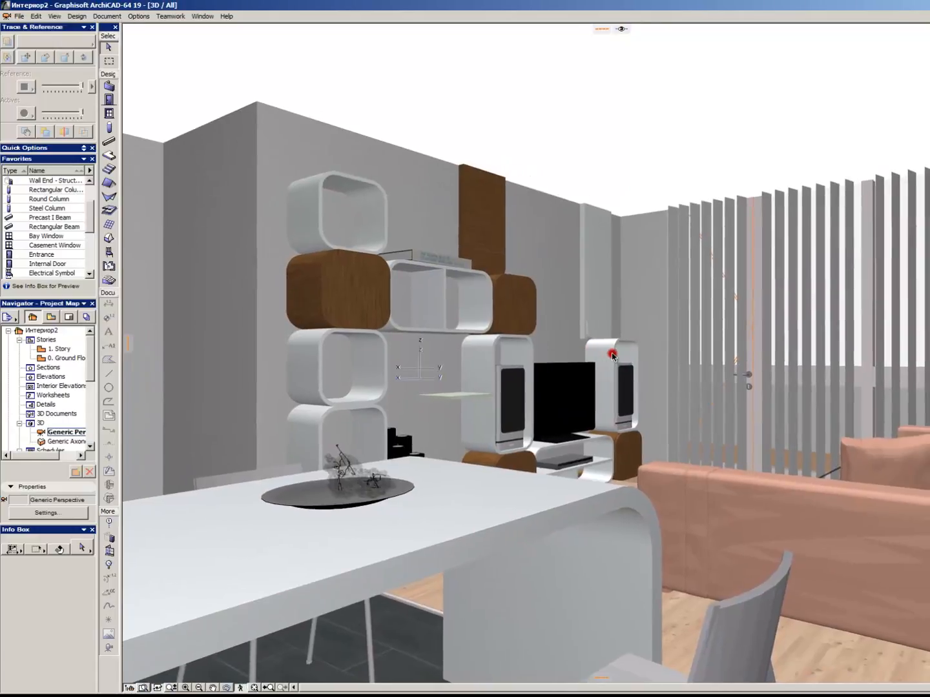
# Save the current perspective as a view with Custom layers, 1:100 scale and 03 Building Plans model view options, generated in the 3D Window.
pyautogui.rightClick(71, 433)
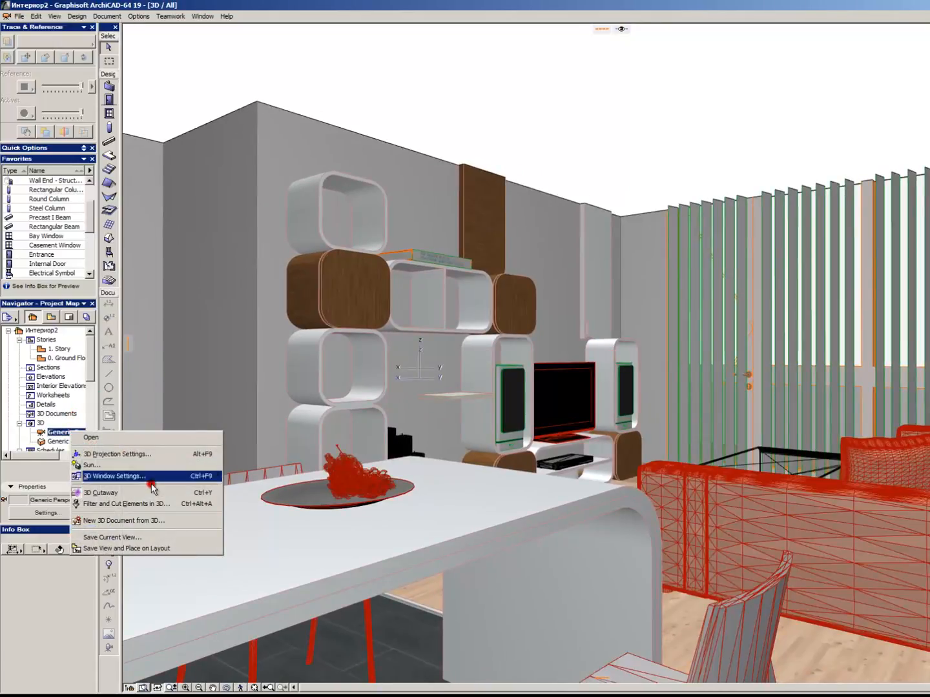
pyautogui.click(148, 536)
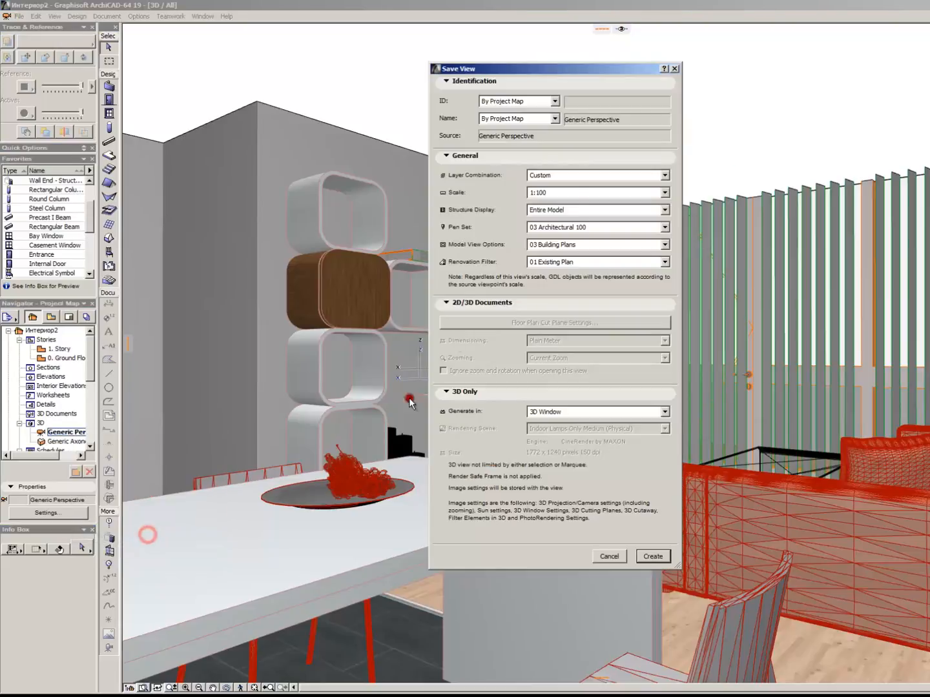
pyautogui.click(604, 173)
pyautogui.click(604, 173)
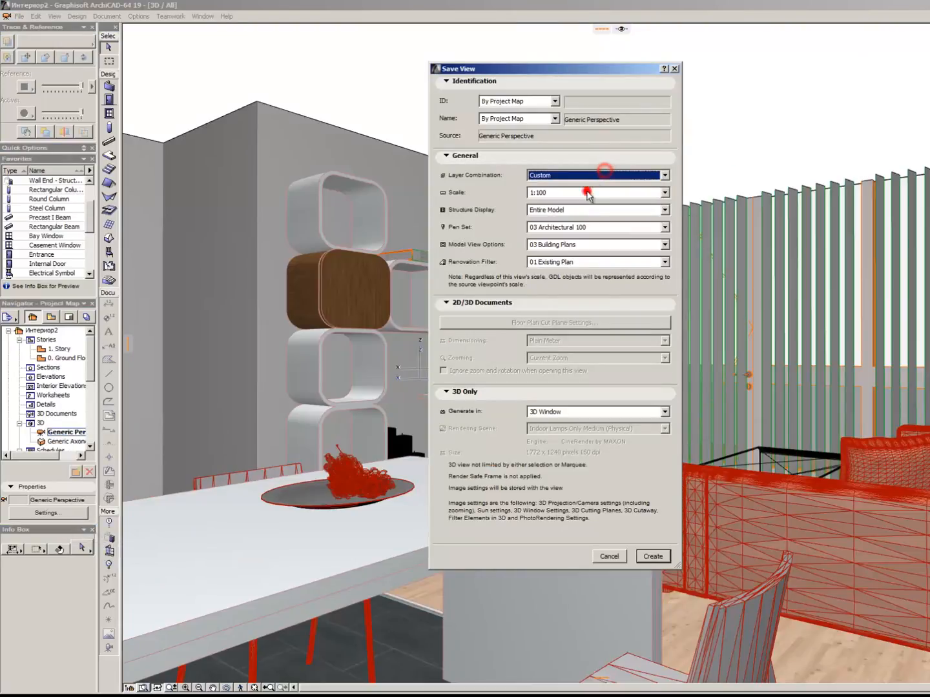
pyautogui.click(578, 193)
pyautogui.click(580, 192)
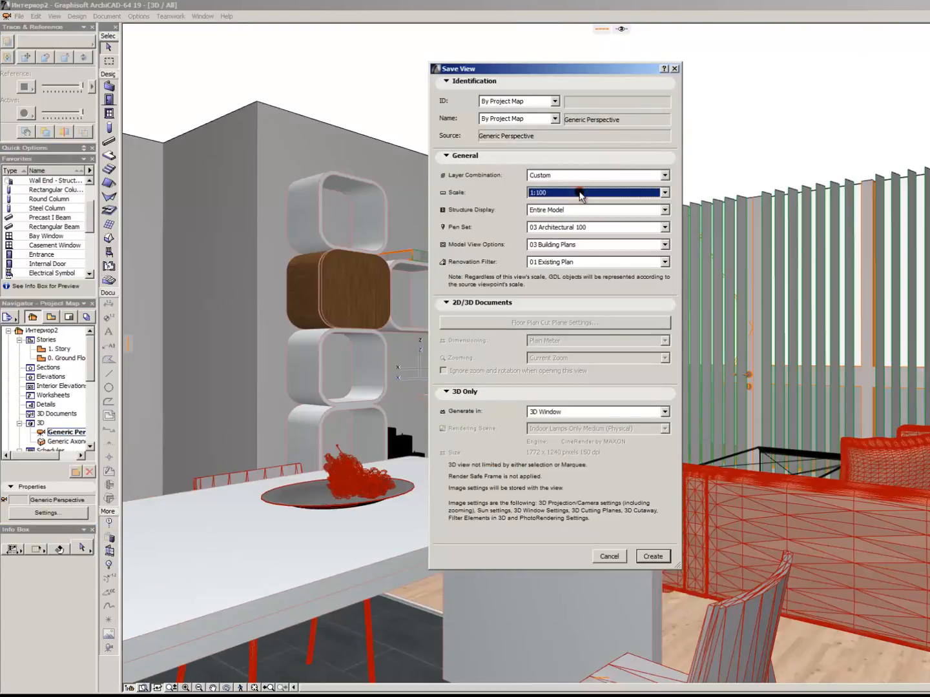
pyautogui.click(580, 193)
pyautogui.click(579, 193)
pyautogui.click(549, 413)
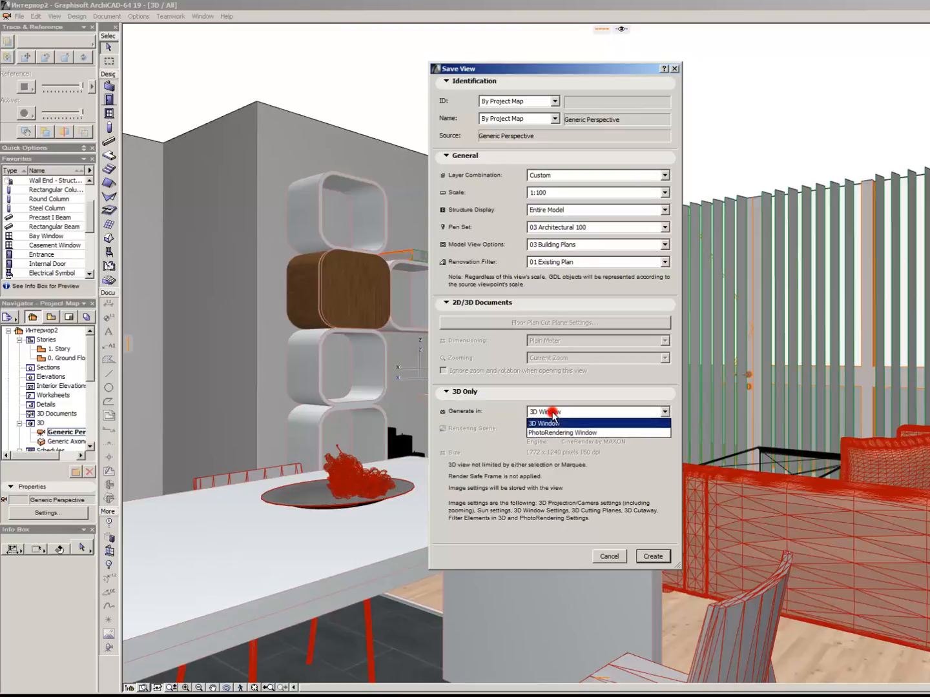
pyautogui.click(550, 413)
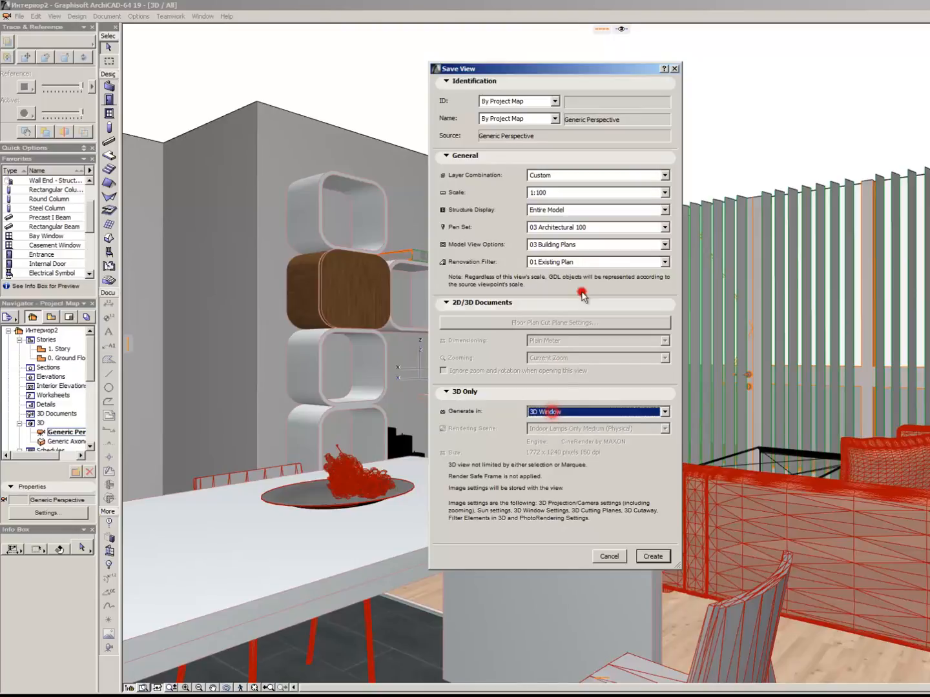
pyautogui.click(583, 246)
pyautogui.click(581, 246)
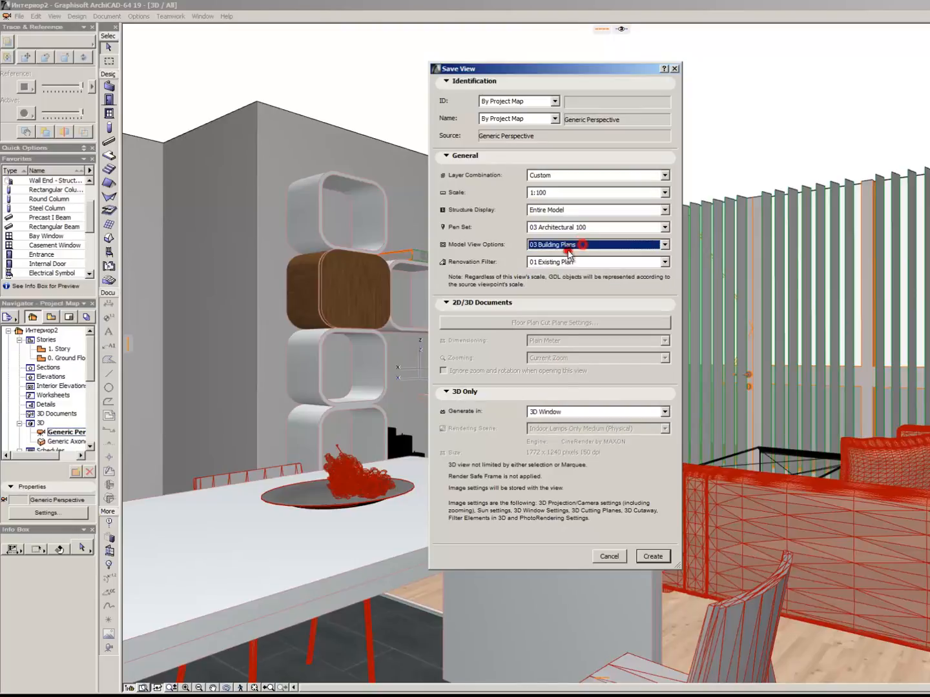
pyautogui.click(652, 554)
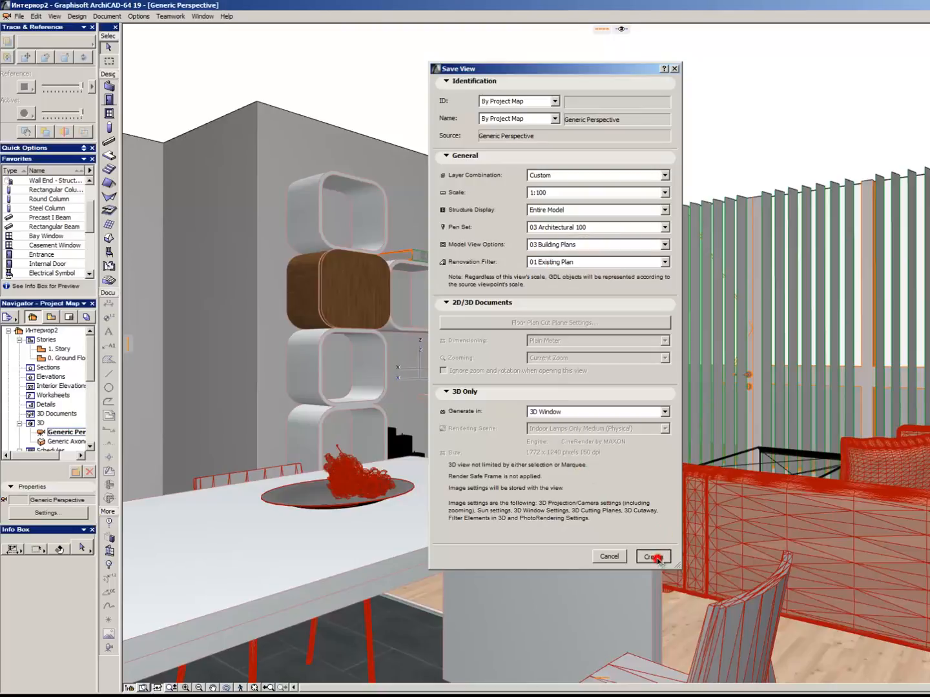
# Show the project's saved views and collapse the Floor Plans, Axonometry&3D, Ceiling Plans and Structural Plans groups.
pyautogui.click(51, 317)
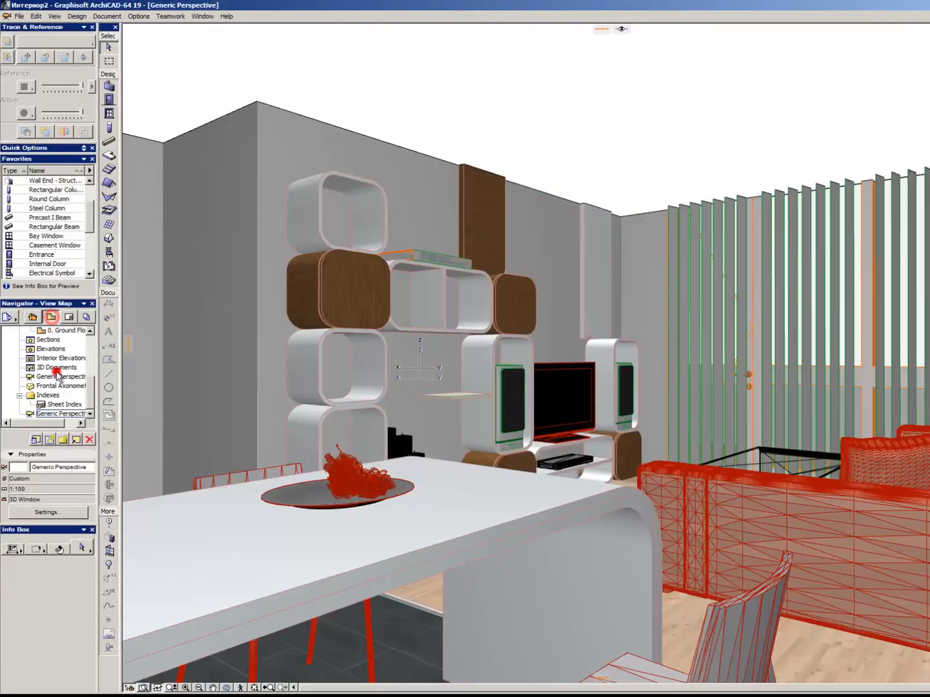
pyautogui.click(65, 413)
pyautogui.scroll(6, 63, 370)
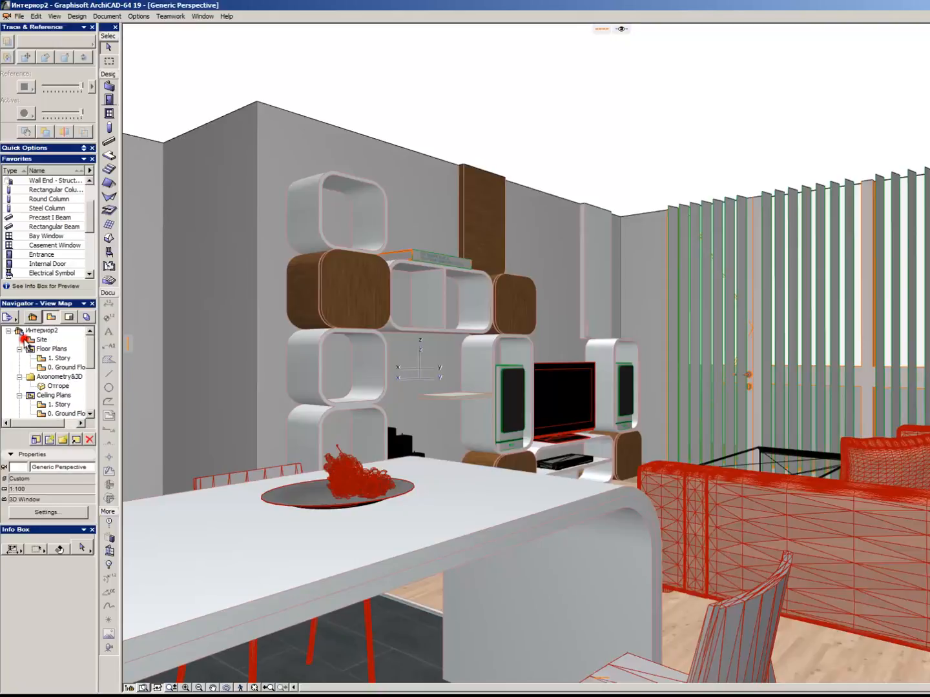
pyautogui.click(19, 348)
pyautogui.click(20, 358)
pyautogui.click(20, 368)
pyautogui.click(20, 377)
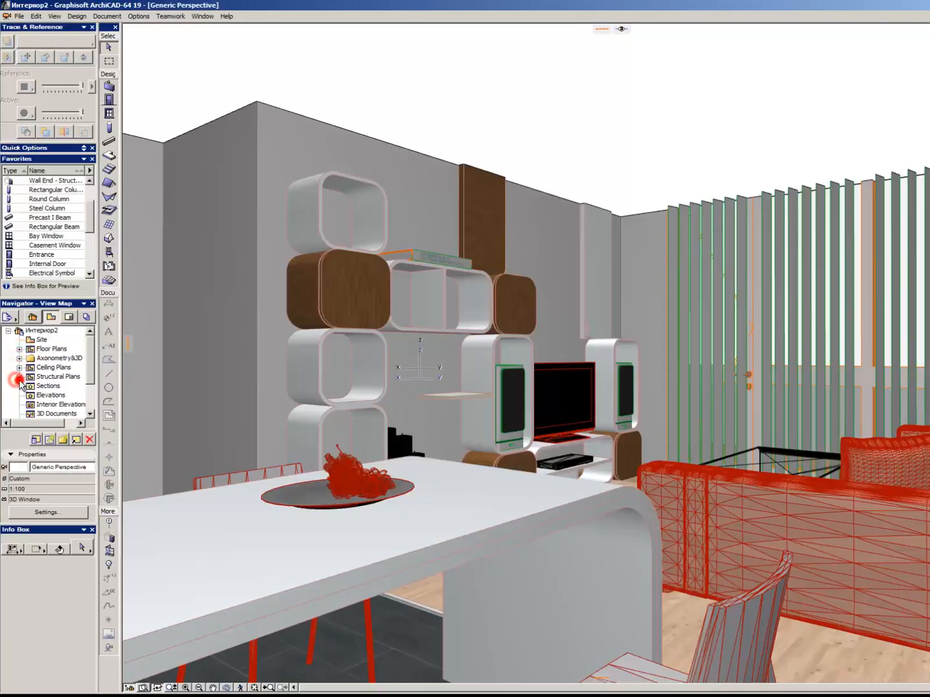
pyautogui.scroll(-2, 51, 371)
# Check the properties of the saved Frontal Axonometry view and of the two Generic Perspective views.
pyautogui.click(60, 387)
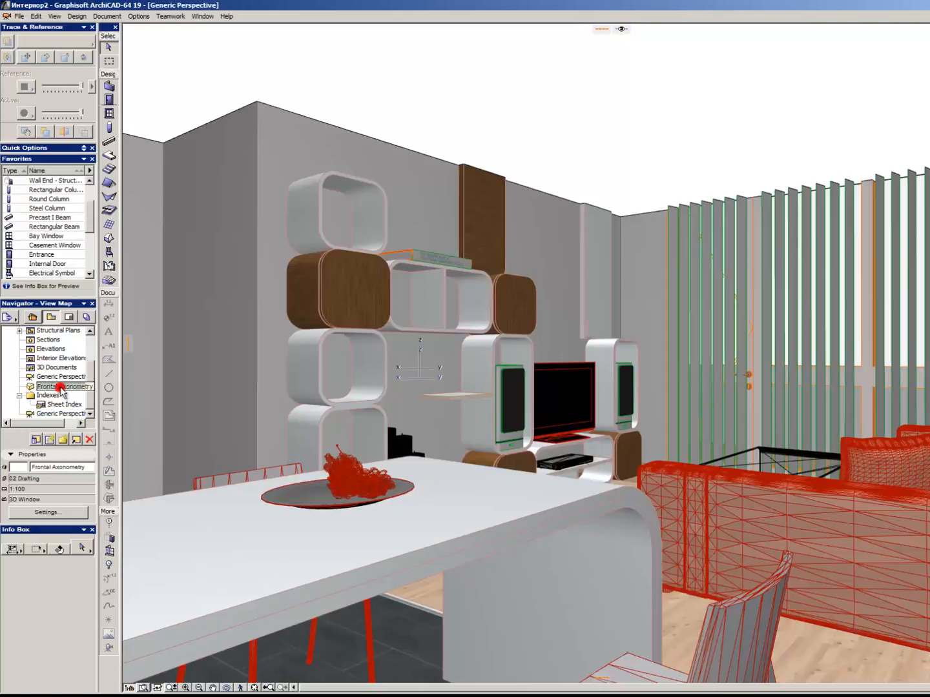
pyautogui.click(65, 379)
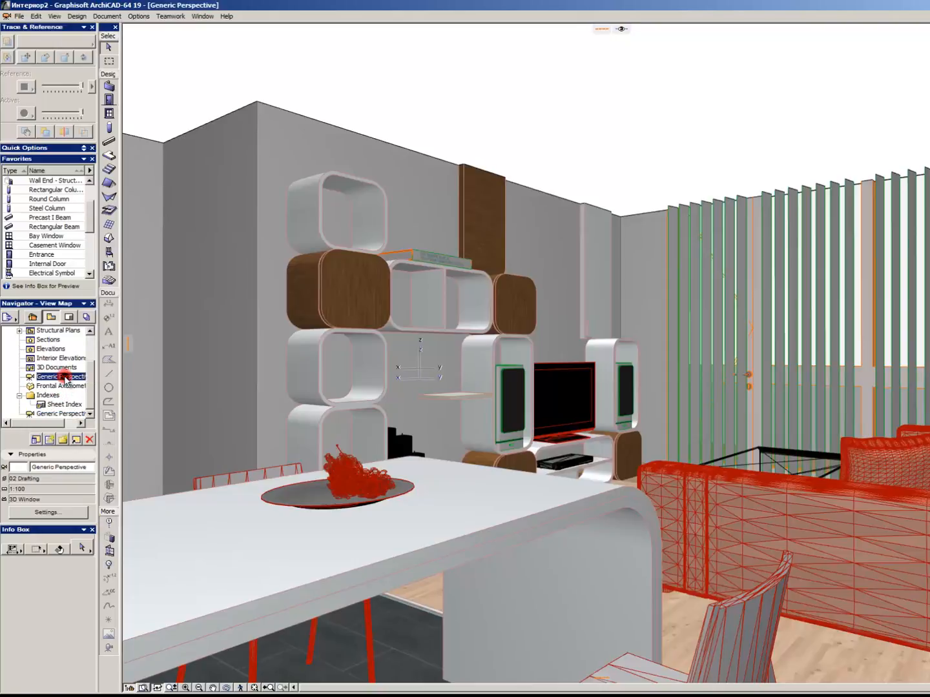
pyautogui.click(67, 414)
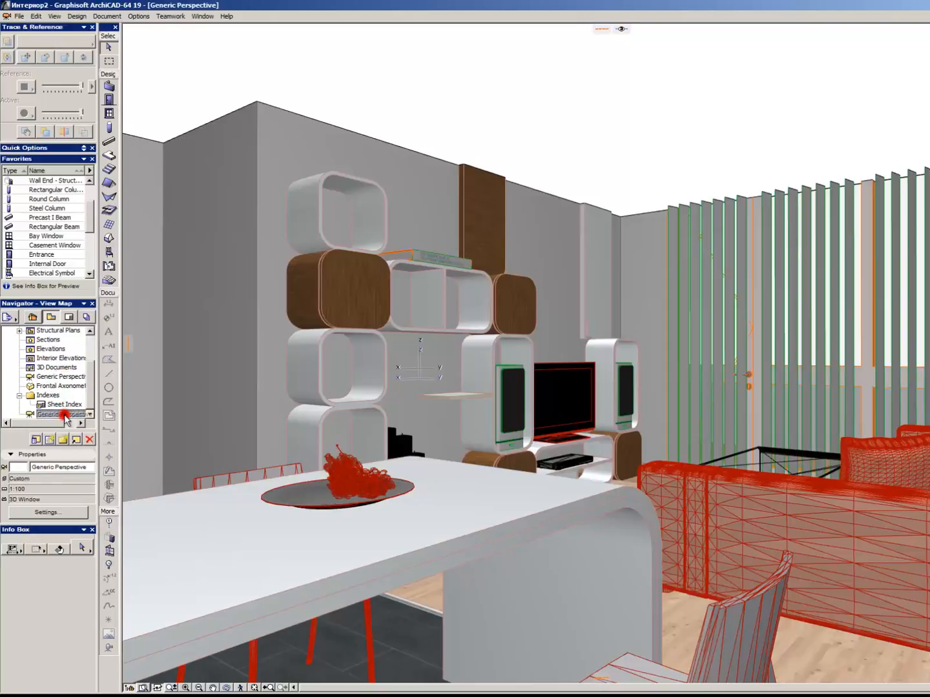
pyautogui.click(60, 376)
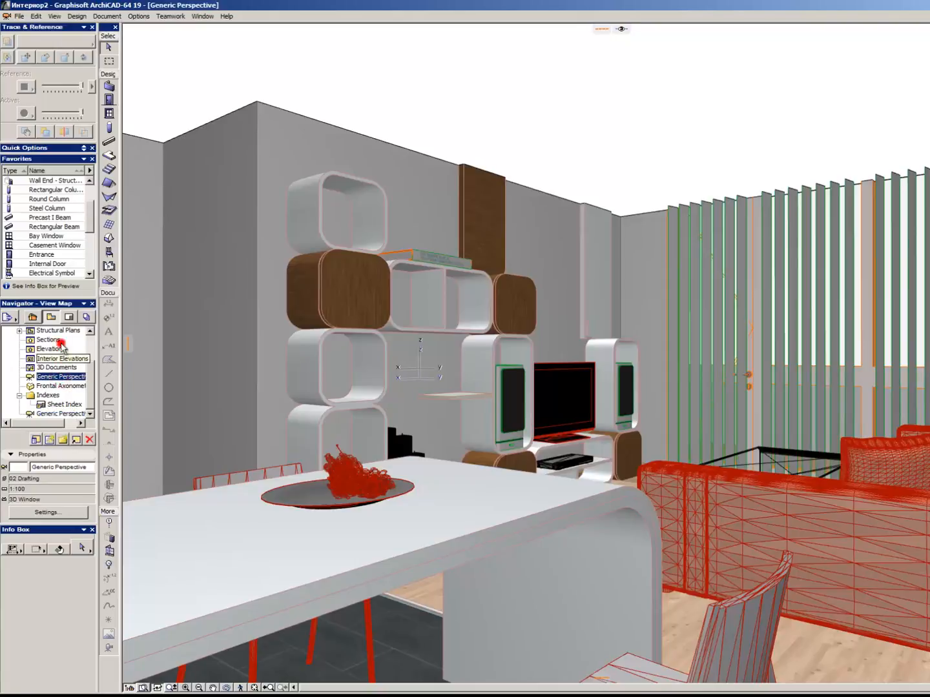
pyautogui.rightClick(55, 367)
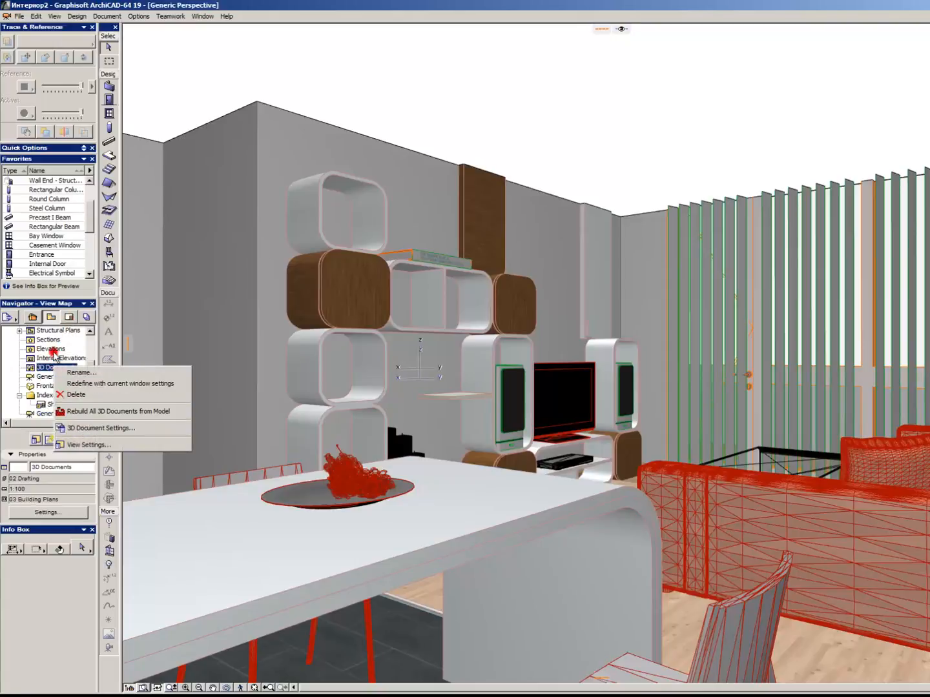
pyautogui.click(62, 333)
# Create a new folder named 3D views beneath 3D Documents among the saved views.
pyautogui.click(70, 439)
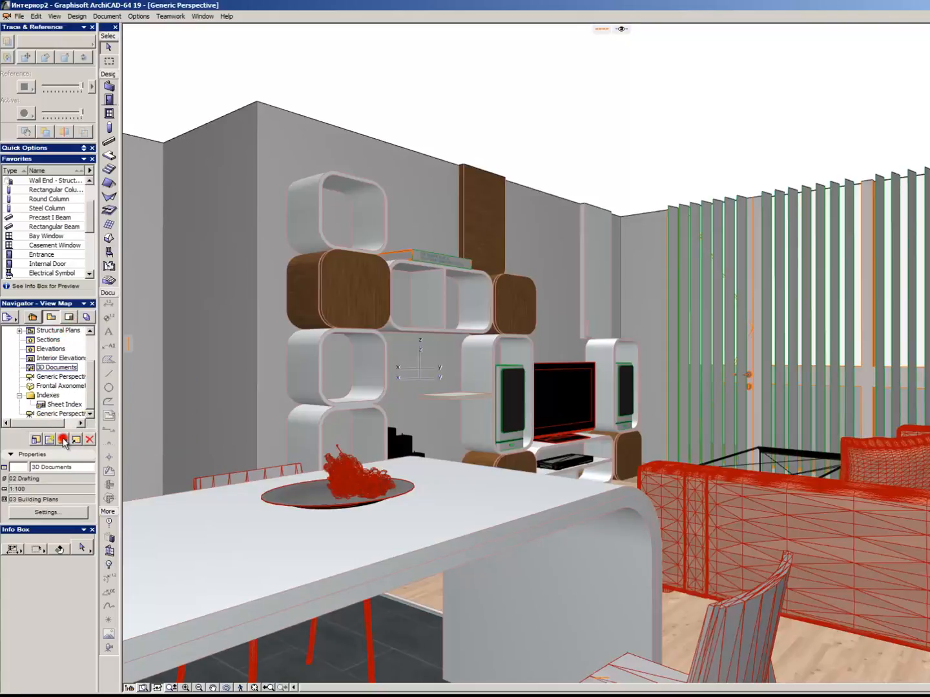
pyautogui.click(62, 440)
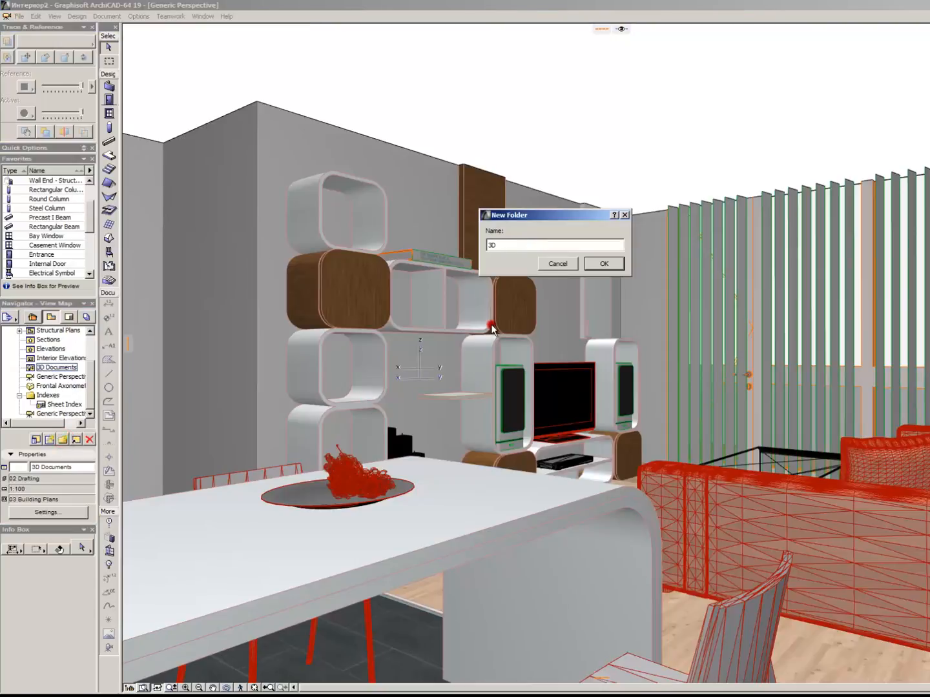
pyautogui.write('3D views')
pyautogui.press('Return')
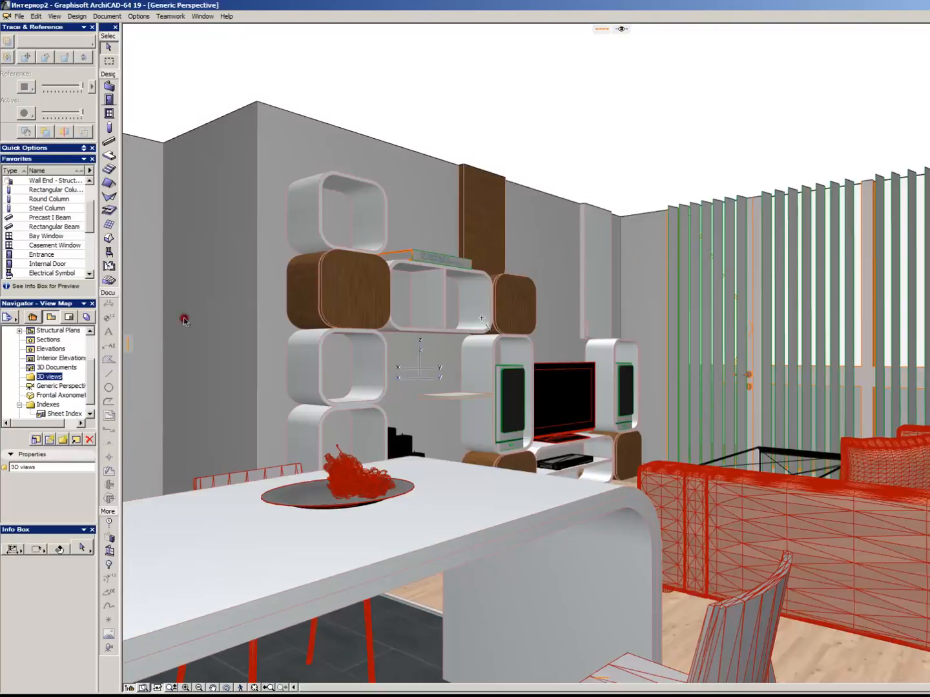
# Move both Generic Perspective views into the 3D views folder.
pyautogui.click(73, 413)
pyautogui.moveTo(62, 386)
pyautogui.mouseDown()
pyautogui.moveTo(50, 376)
pyautogui.moveTo(71, 378)
pyautogui.mouseUp()
pyautogui.click(68, 389)
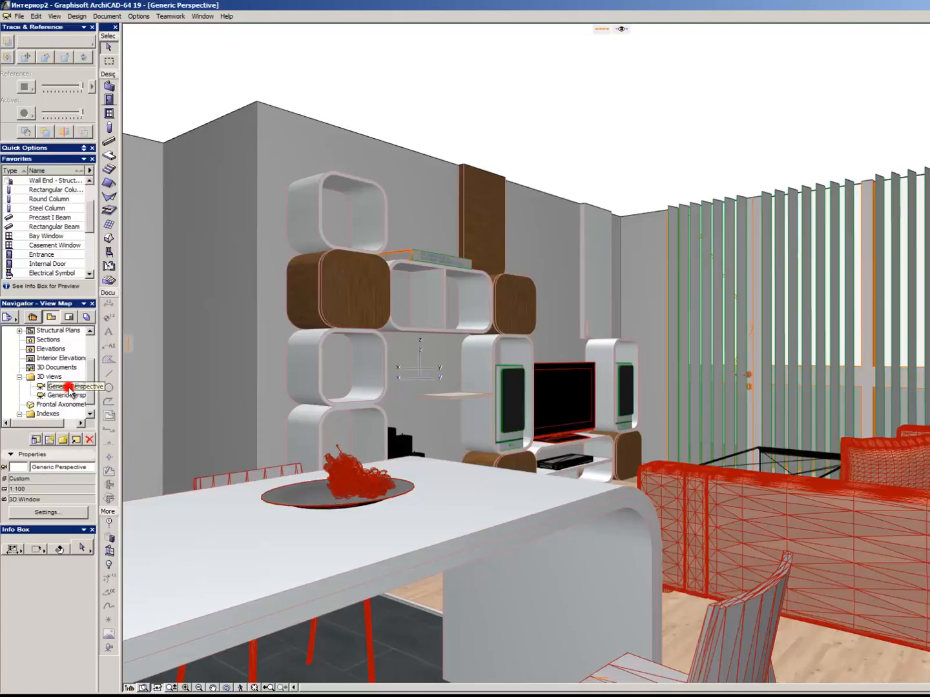
# Delete the second Generic Perspective view, the one showing the building's exterior, and reopen the living room perspective.
pyautogui.doubleClick(69, 395)
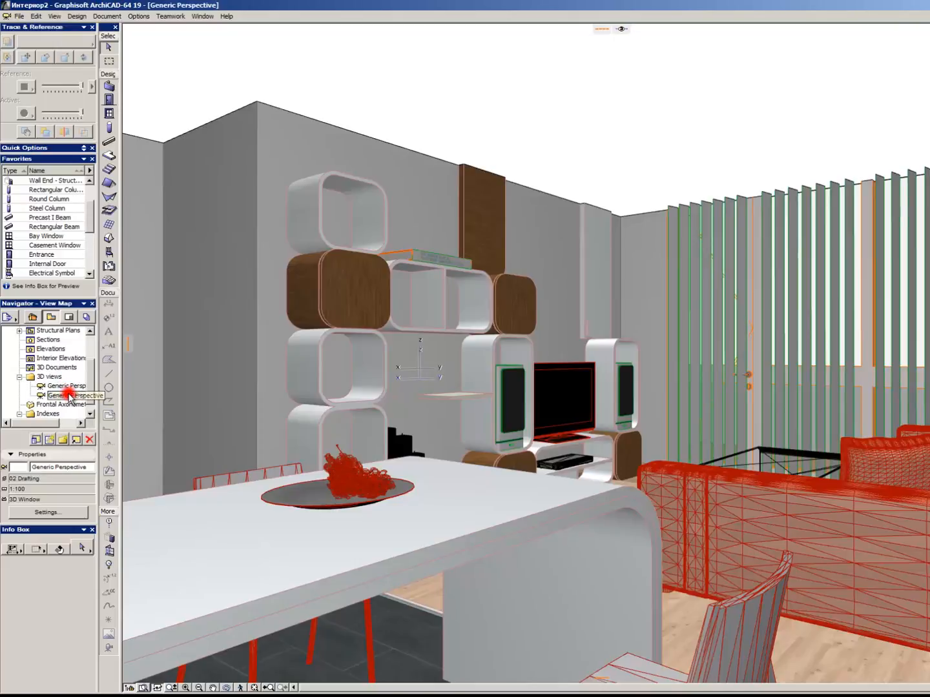
pyautogui.rightClick(69, 396)
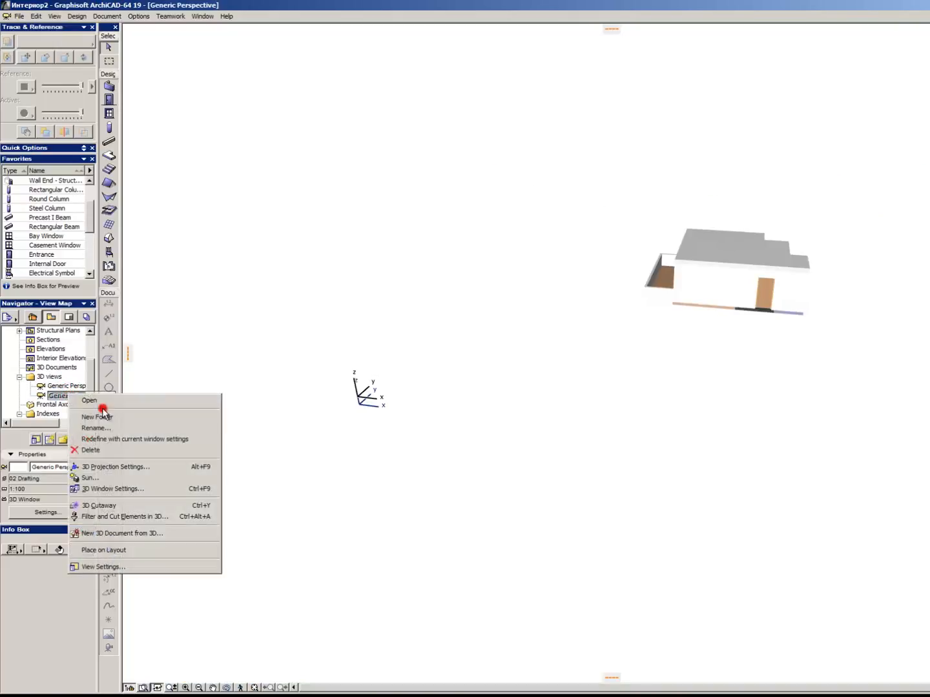
pyautogui.click(166, 448)
pyautogui.click(635, 278)
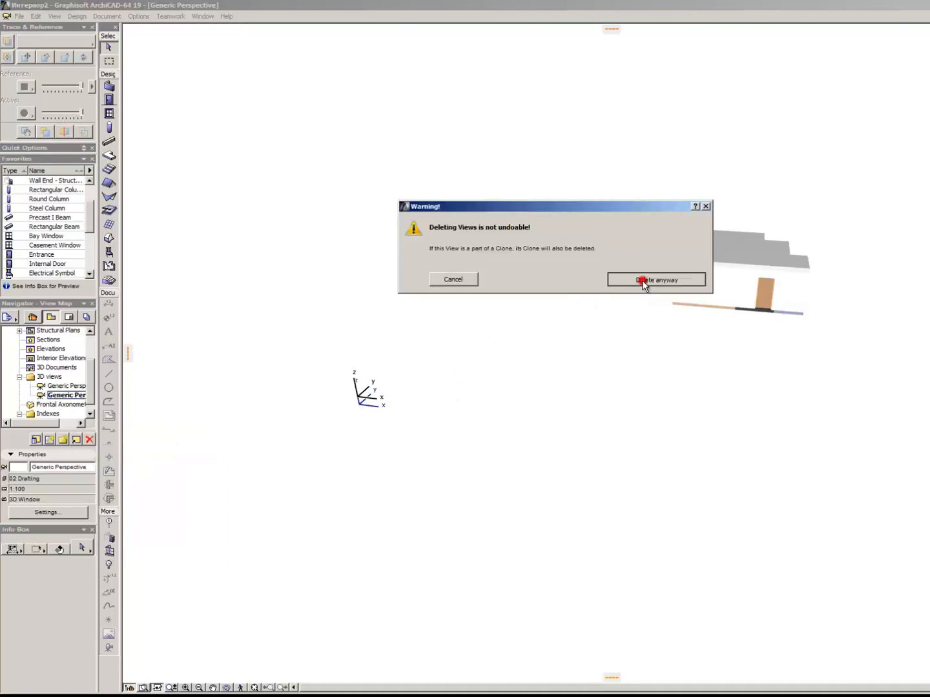
pyautogui.click(66, 385)
pyautogui.doubleClick(65, 387)
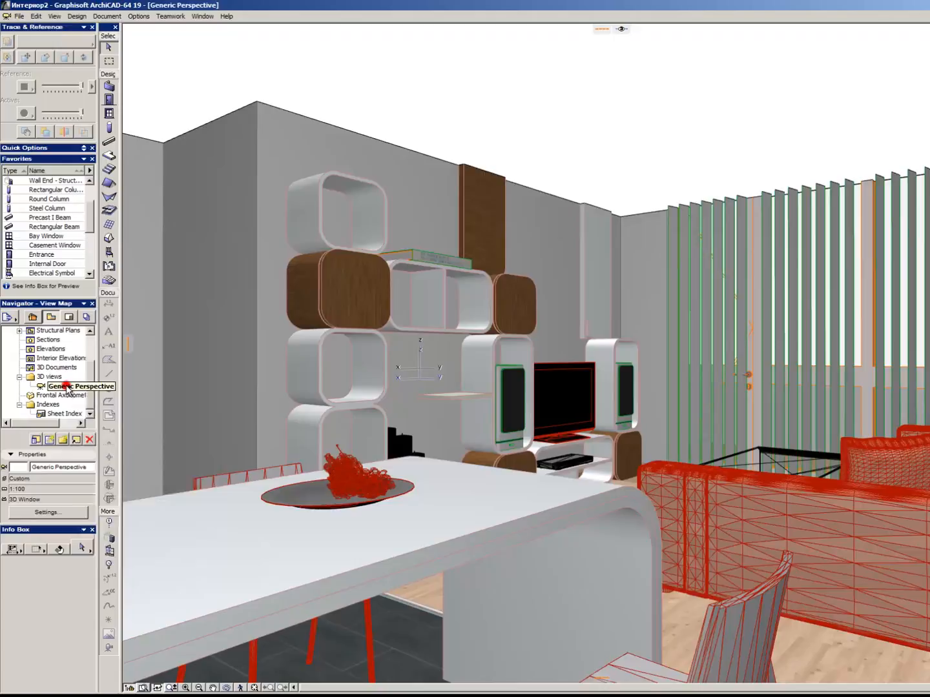
# Rename the living room's Generic Perspective view as Living Room_day_1.
pyautogui.rightClick(67, 387)
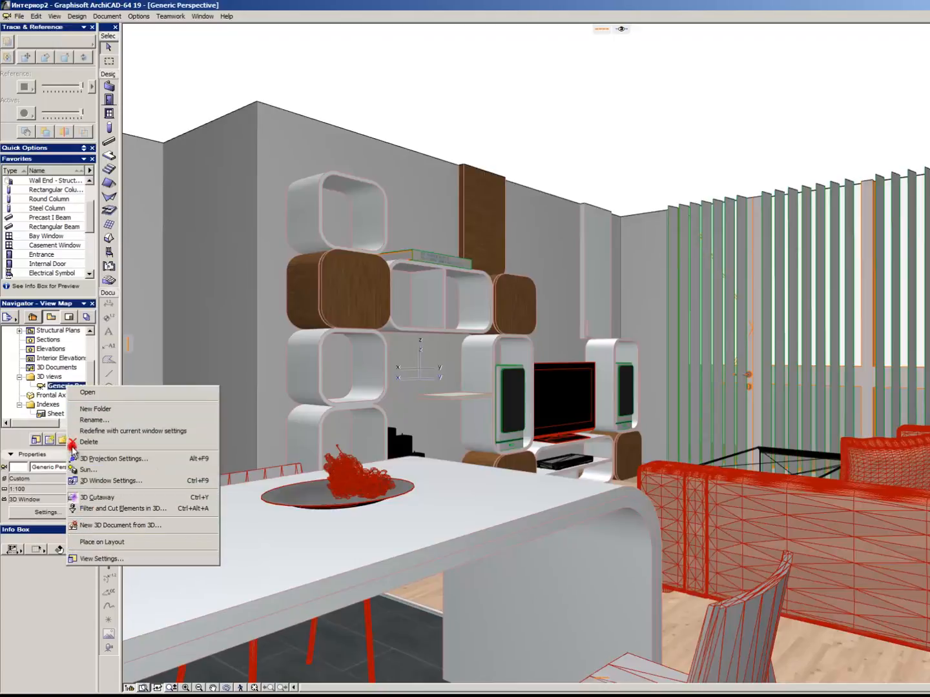
pyautogui.click(141, 421)
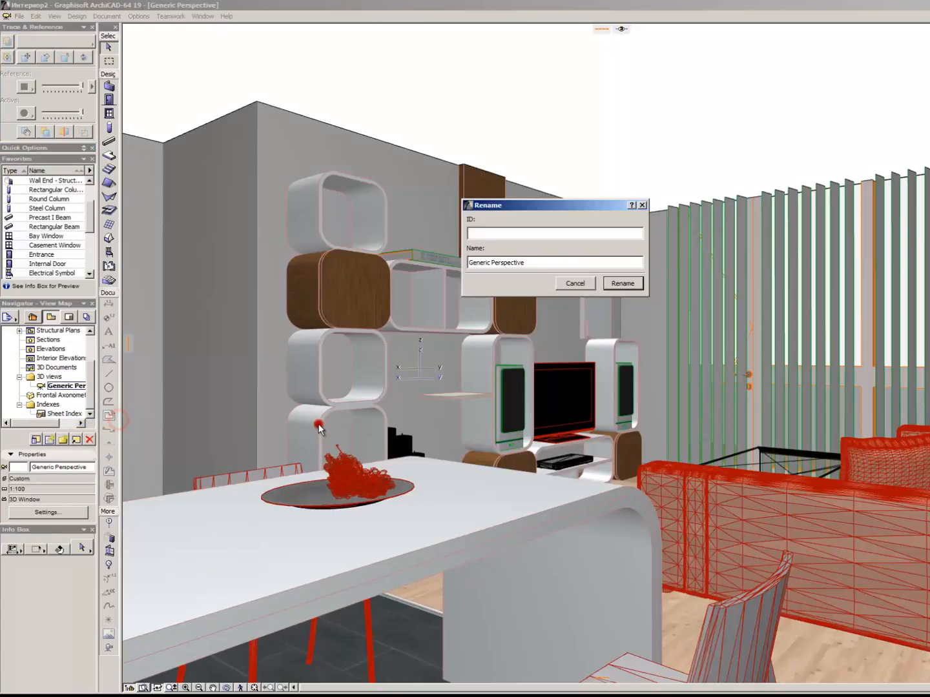
pyautogui.press('Tab')
pyautogui.write('L')
pyautogui.press('Return')
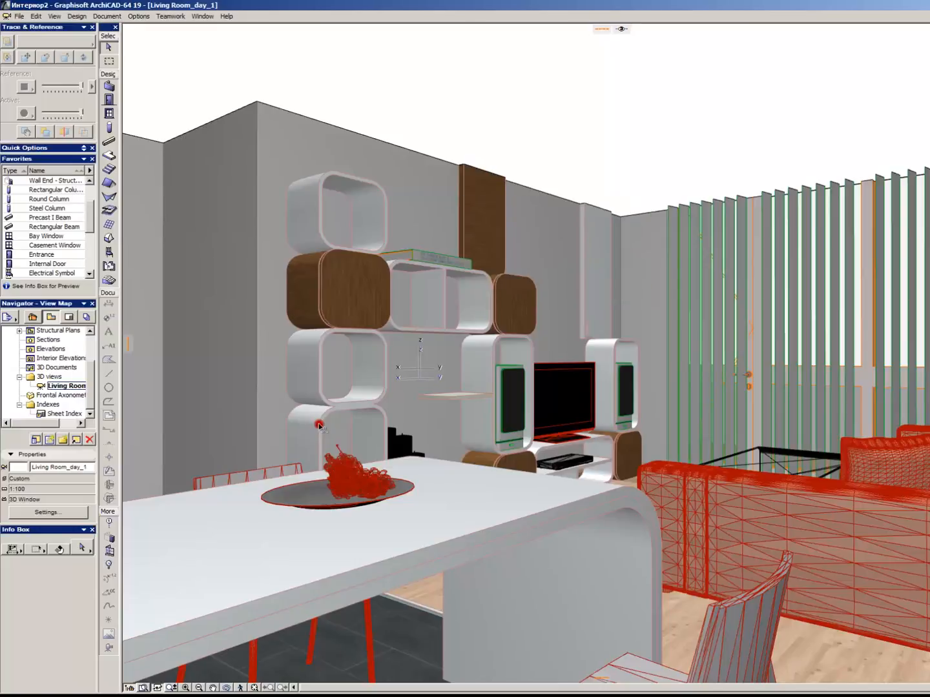
# Shorten the name of the saved living room view to LR_day_1.
pyautogui.rightClick(90, 396)
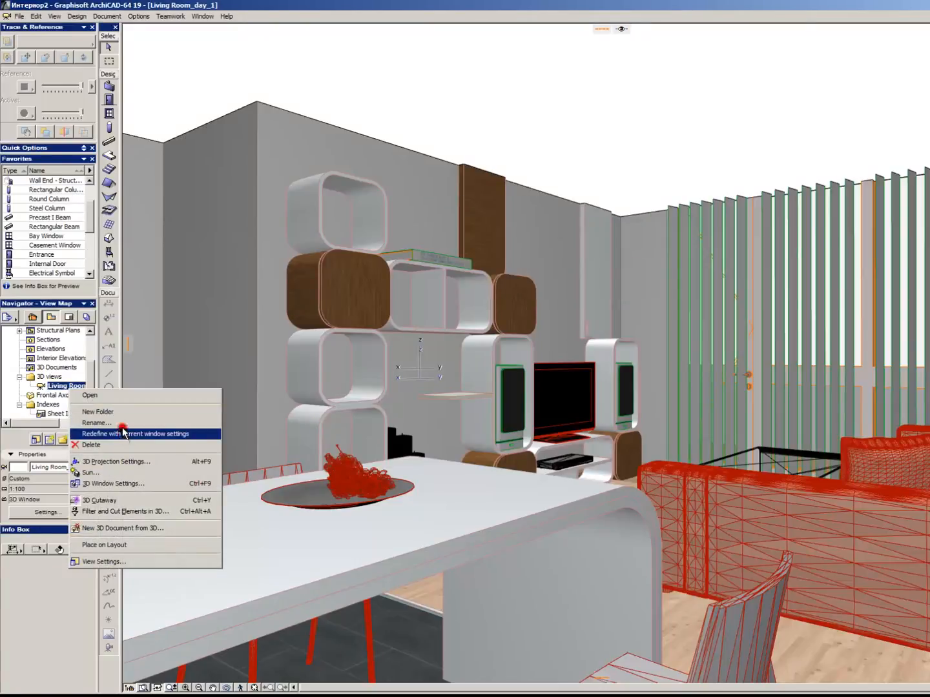
pyautogui.click(123, 423)
pyautogui.press('Tab')
pyautogui.write('L')
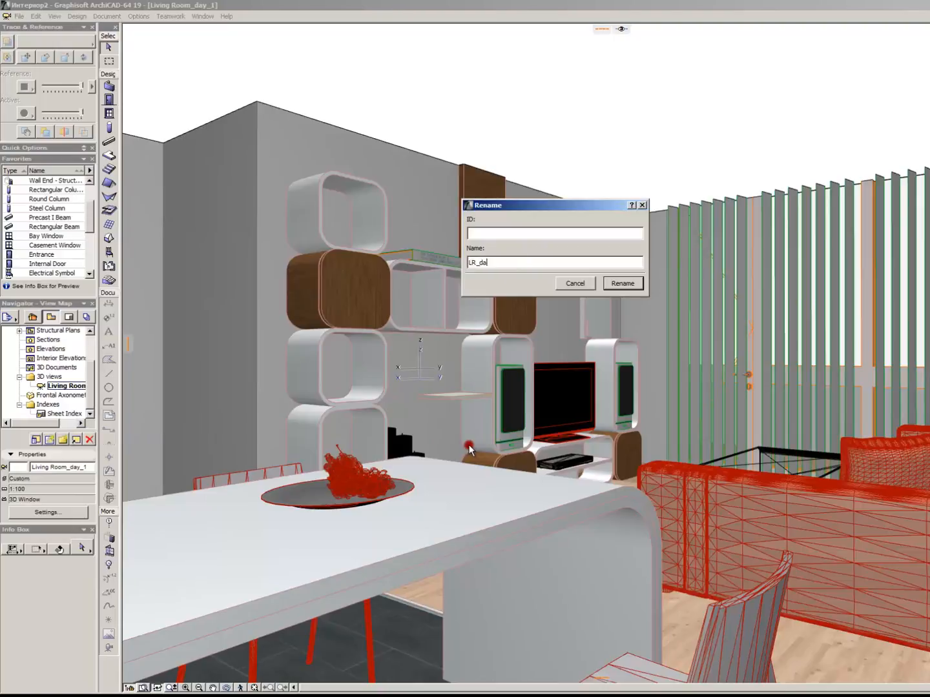
pyautogui.write('R_day_1')
pyautogui.press('Return')
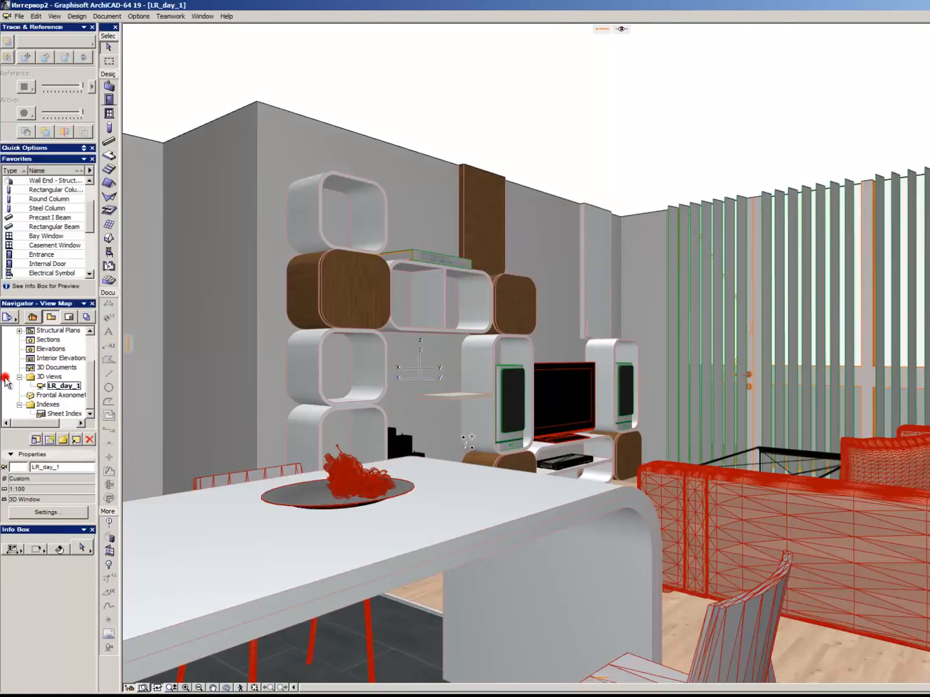
pyautogui.rightClick(64, 386)
pyautogui.click(58, 387)
# Save the current living room perspective from the project map as a second view, keeping the default settings.
pyautogui.click(32, 317)
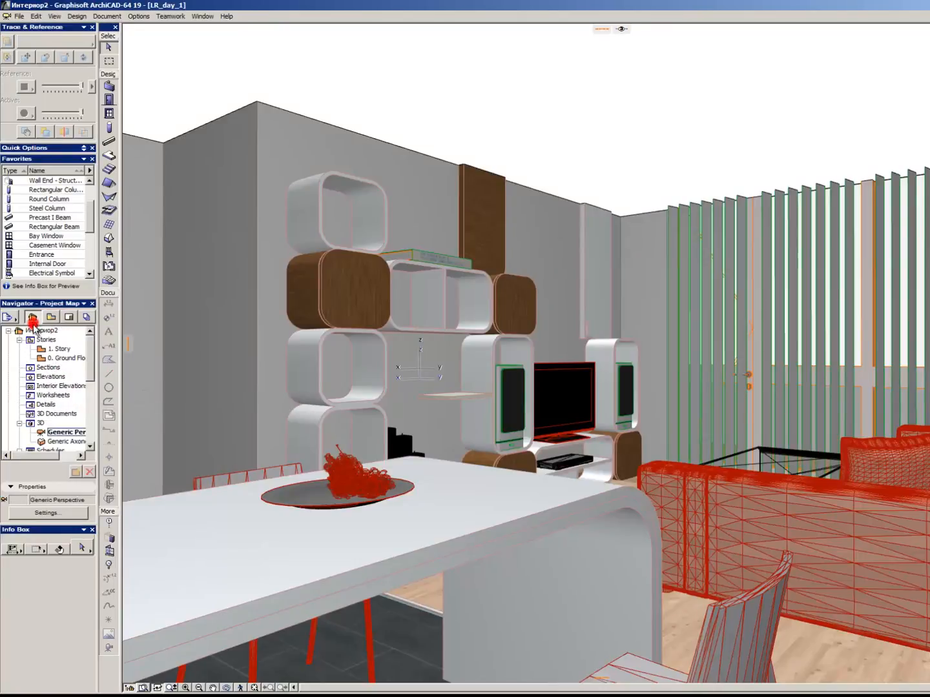
pyautogui.rightClick(65, 432)
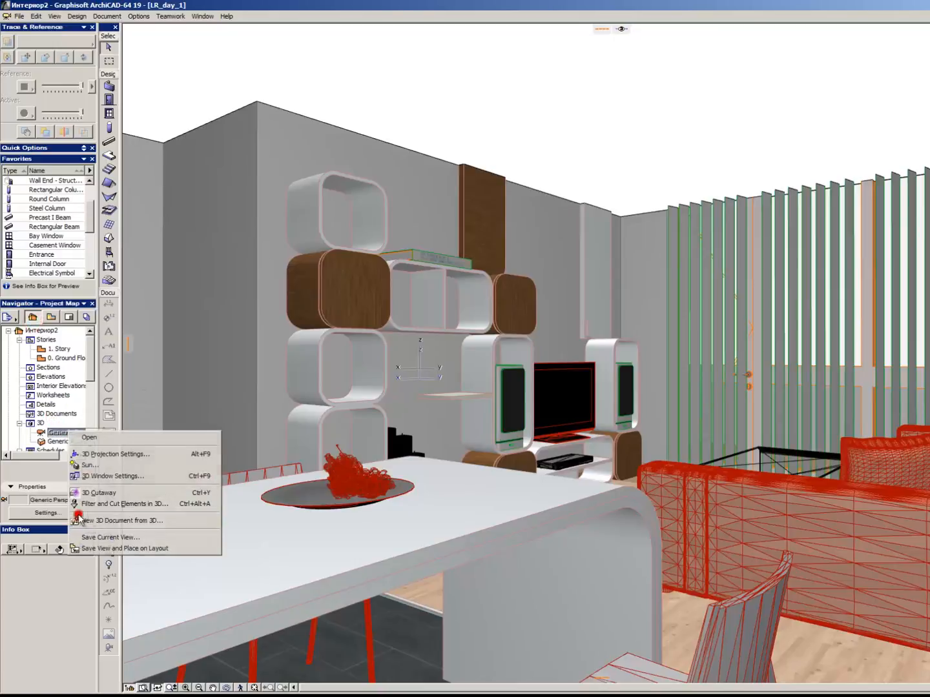
pyautogui.click(126, 538)
pyautogui.click(652, 557)
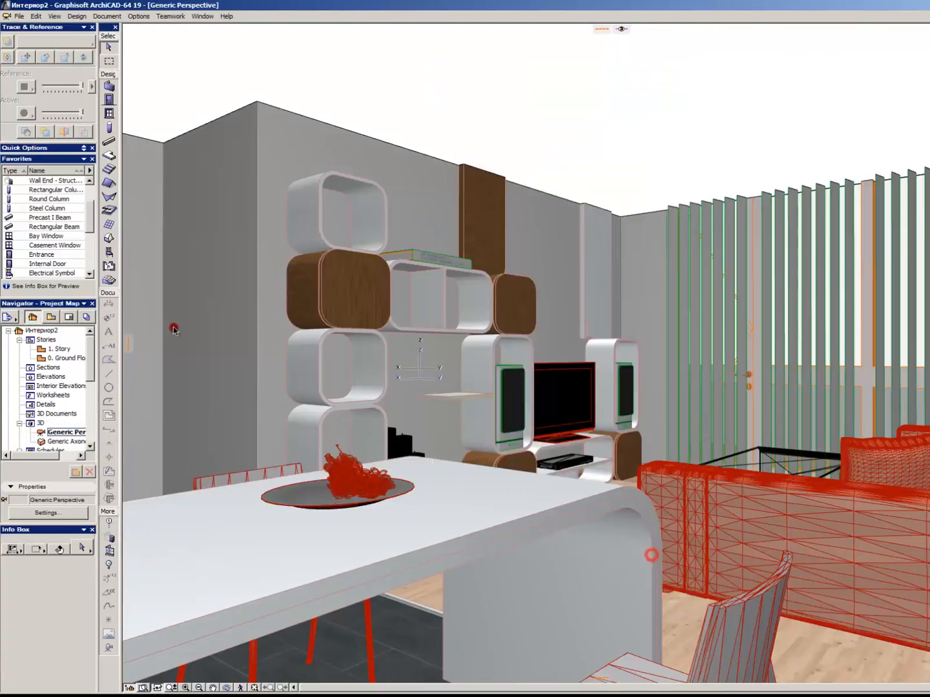
# Move the newly saved Generic Perspective view into the 3D views folder beside LR_day_1.
pyautogui.click(51, 316)
pyautogui.click(49, 398)
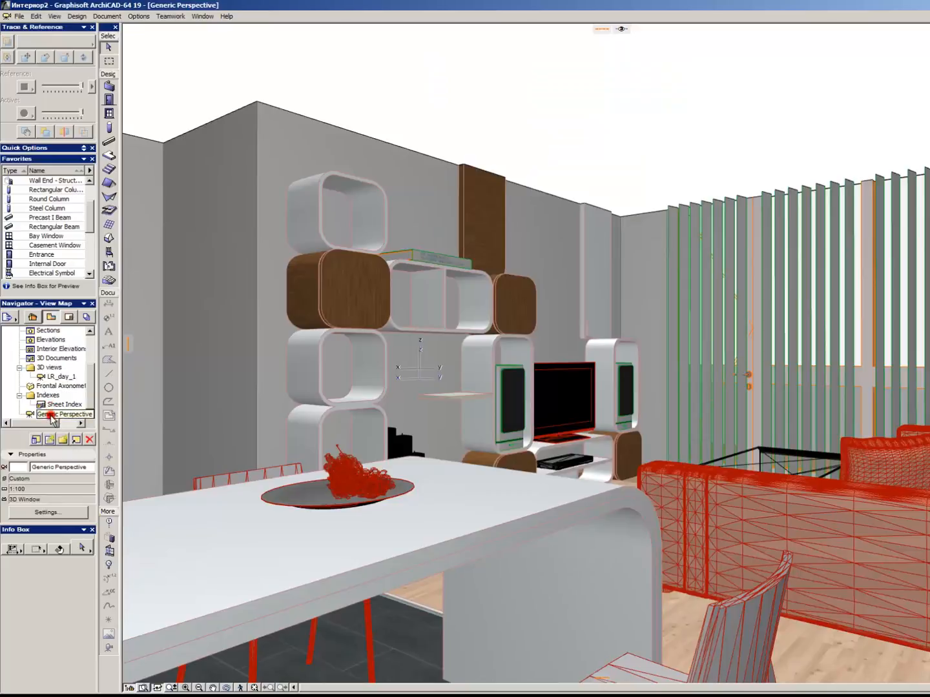
pyautogui.moveTo(54, 414); pyautogui.dragTo(79, 369)
# Rename the second living room view in the 3D views folder as LR_night_1.
pyautogui.rightClick(73, 398)
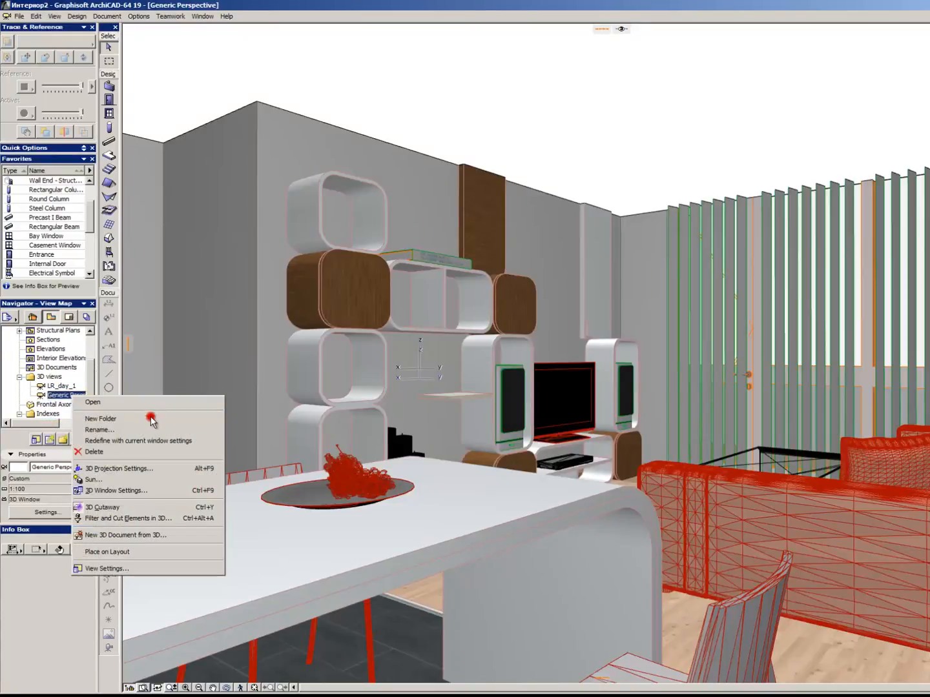
pyautogui.click(145, 430)
pyautogui.press('Tab')
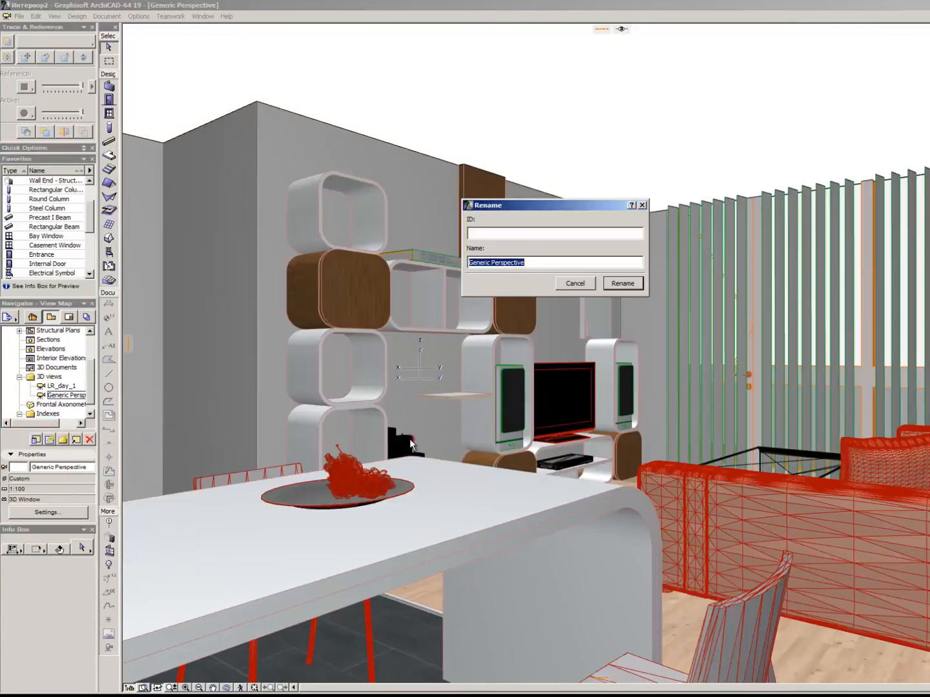
pyautogui.write('LR_night_1')
pyautogui.press('Return')
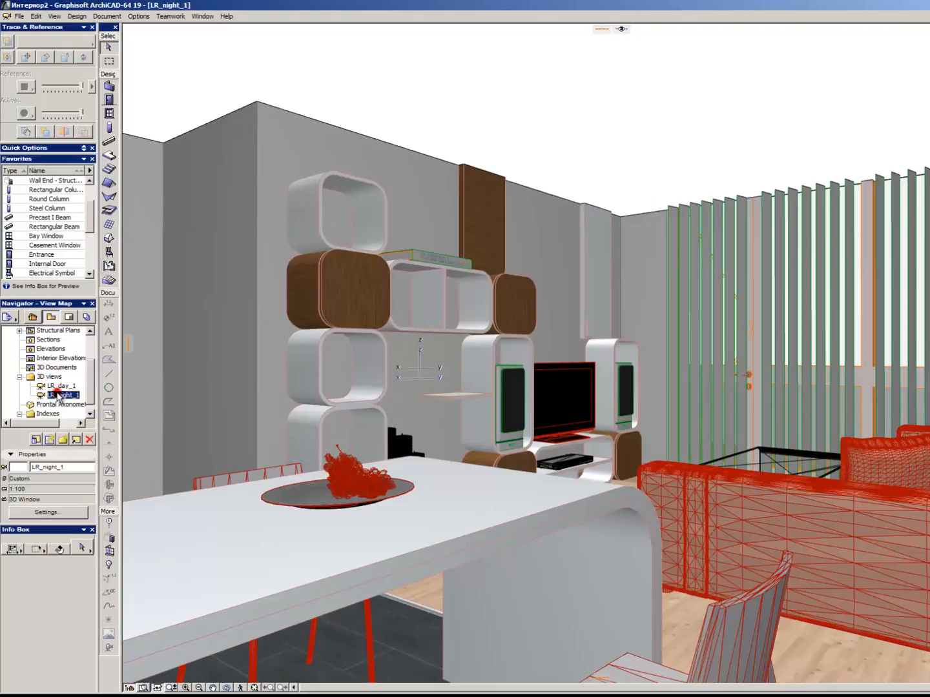
# Explore the model to place the camera behind the sofa, looking across the dining table towards the kitchen and shelving.
pyautogui.click(392, 387)
pyautogui.keyDown('shift'); pyautogui.moveTo(558, 382); pyautogui.dragTo(613, 353, button='middle'); pyautogui.keyUp('shift')
pyautogui.press('Up')
pyautogui.moveTo(612, 352)
pyautogui.mouseDown()
pyautogui.moveTo(693, 355)
pyautogui.moveTo(612, 355)
pyautogui.mouseUp()
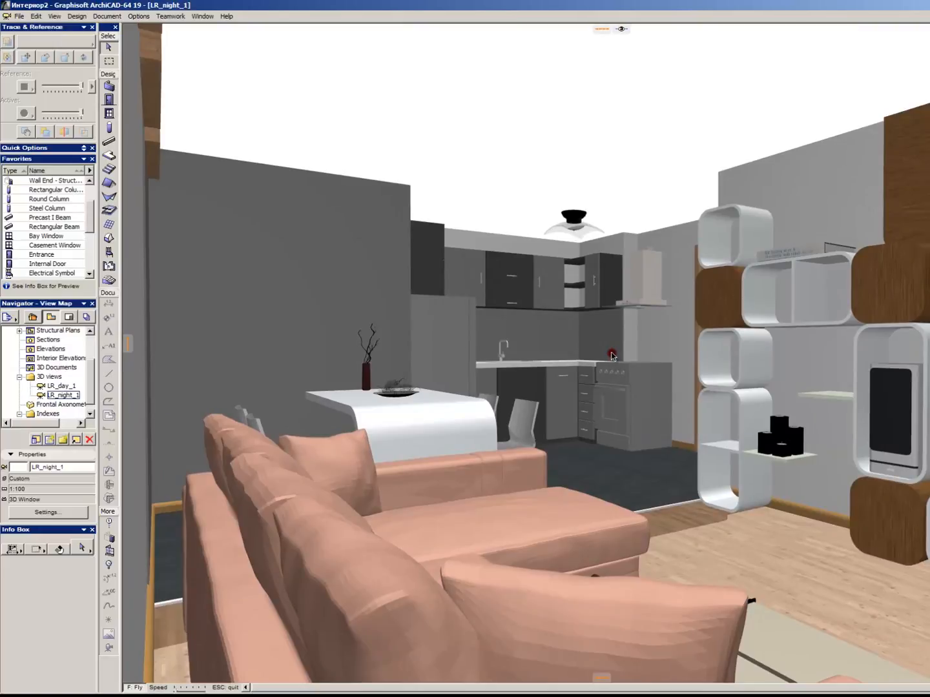
pyautogui.press('Escape')
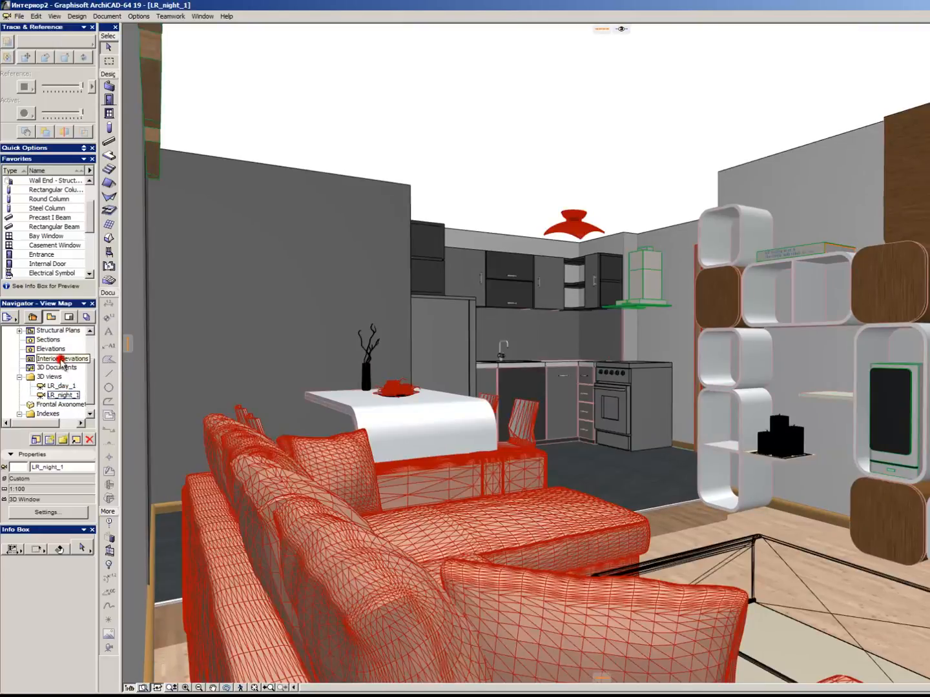
# Save the kitchen-facing perspective from the project map as a new view, keeping the default settings.
pyautogui.click(30, 318)
pyautogui.rightClick(64, 432)
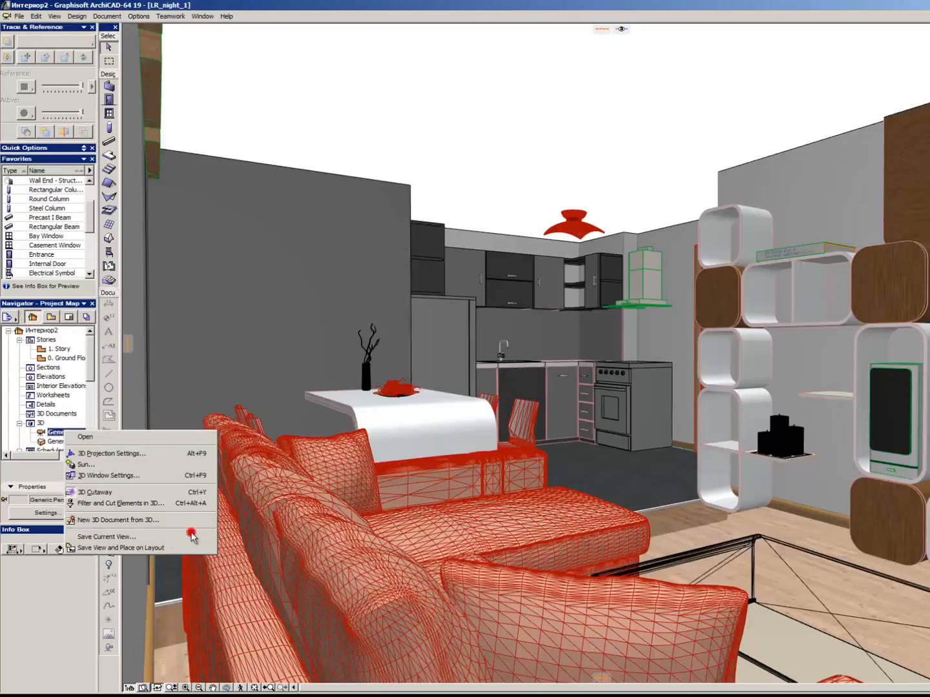
pyautogui.click(151, 537)
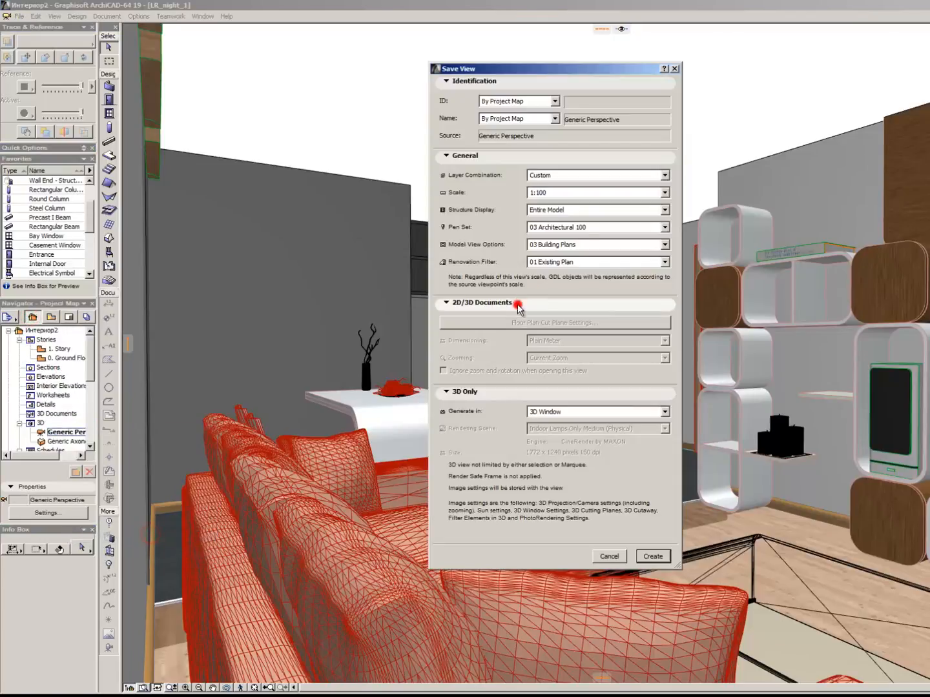
pyautogui.click(653, 556)
# Rename the new Generic Perspective view as LR_day_2 and move it into the 3D views folder below LR_night_1.
pyautogui.click(51, 316)
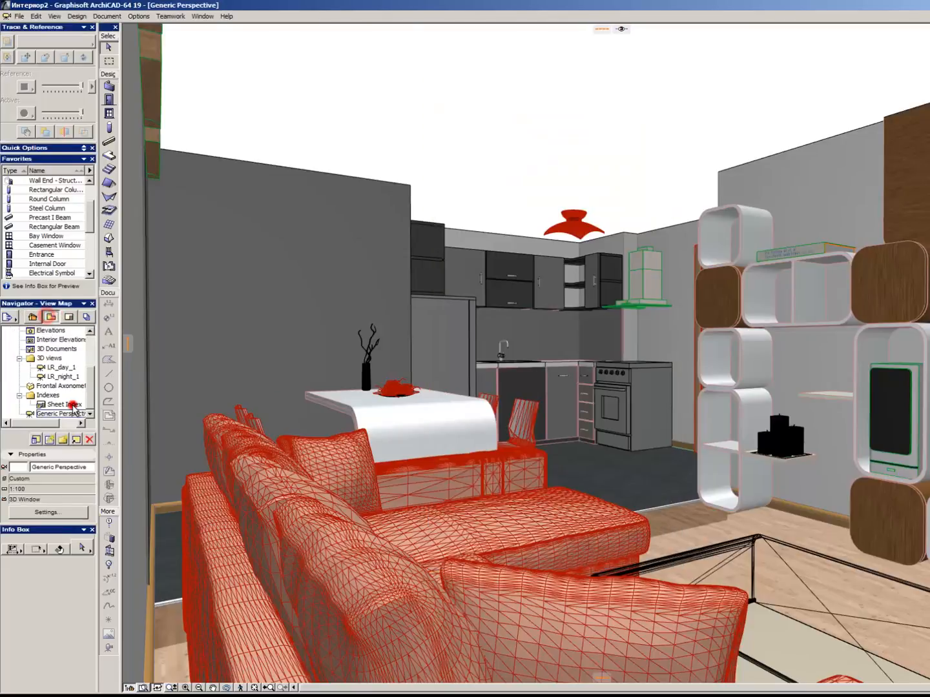
pyautogui.click(71, 413)
pyautogui.rightClick(73, 414)
pyautogui.click(148, 446)
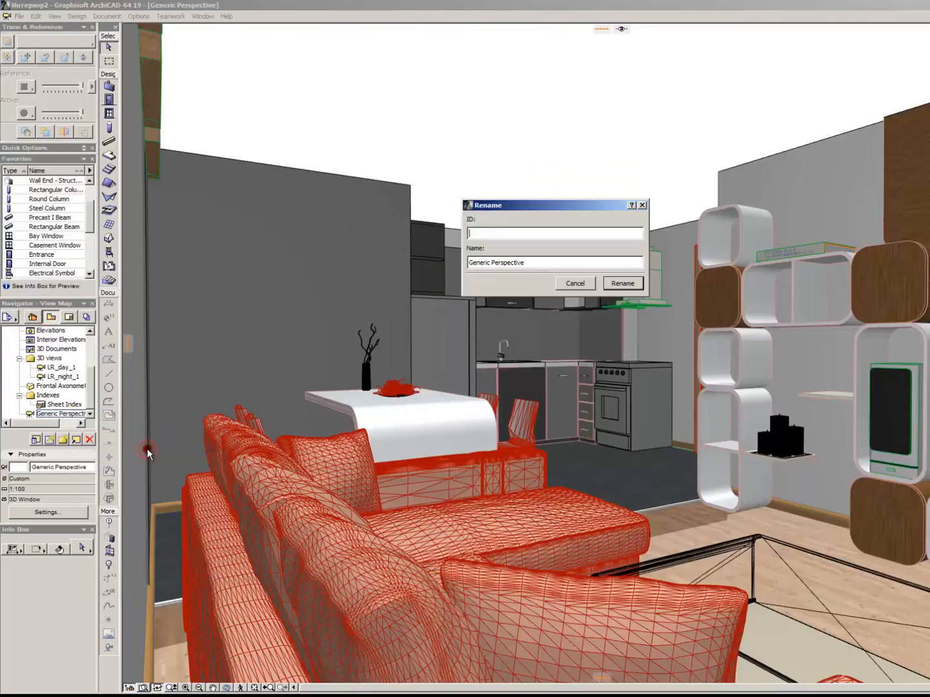
pyautogui.write('LR')
pyautogui.write('_day_2')
pyautogui.press('Return')
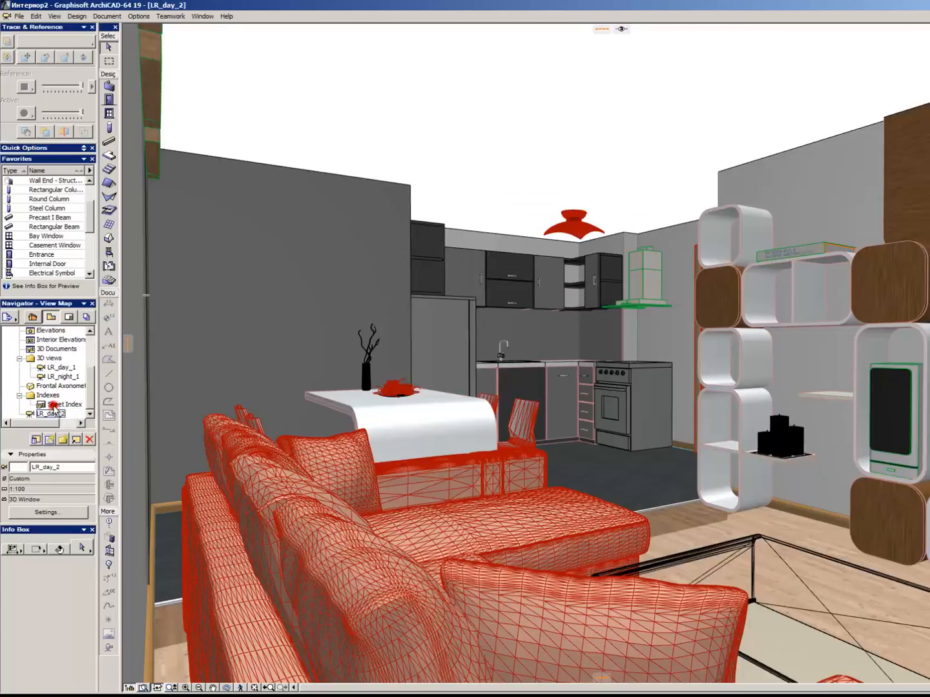
pyautogui.moveTo(55, 416); pyautogui.dragTo(71, 395)
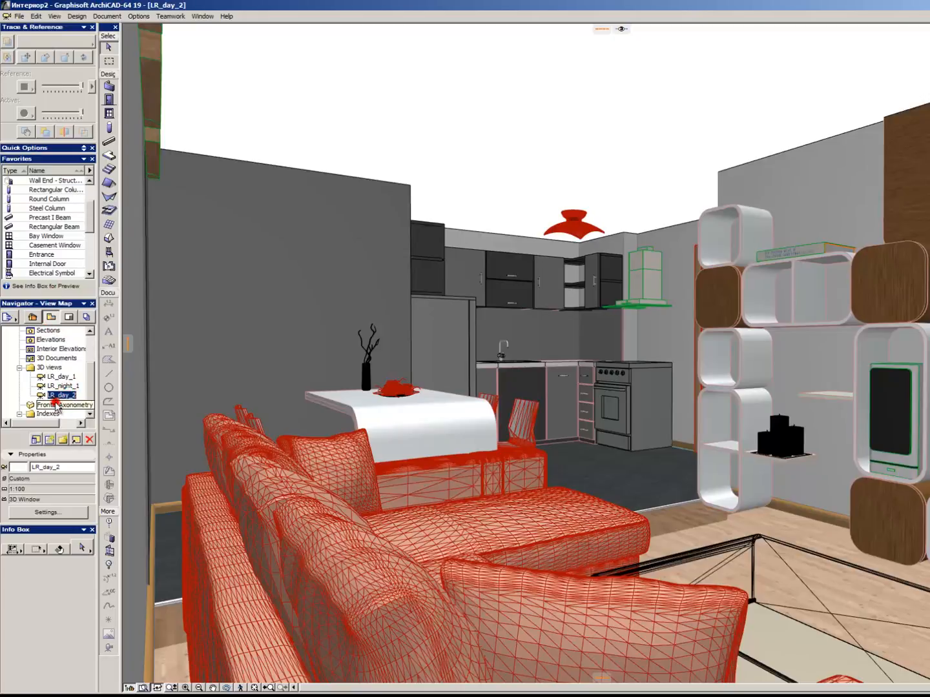
pyautogui.rightClick(62, 400)
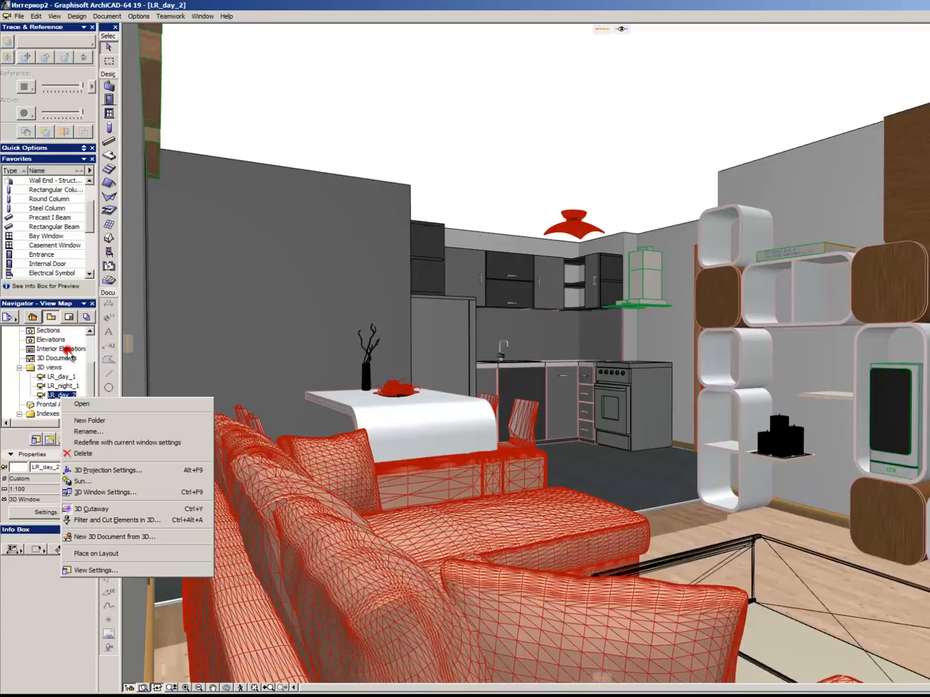
pyautogui.press('Escape')
pyautogui.click(32, 317)
pyautogui.click(64, 432)
pyautogui.rightClick(65, 429)
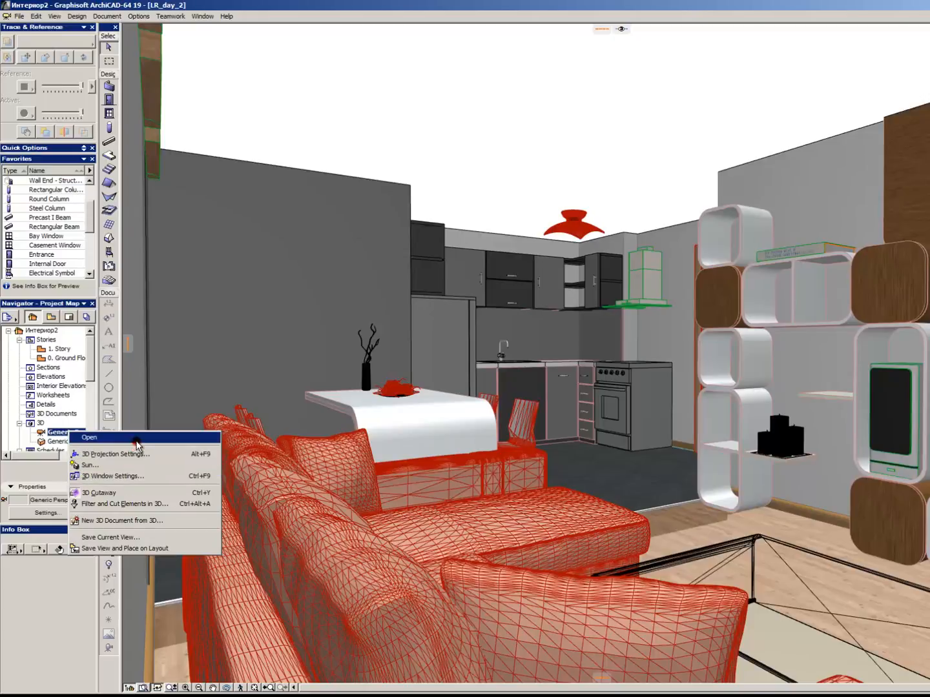
pyautogui.click(52, 338)
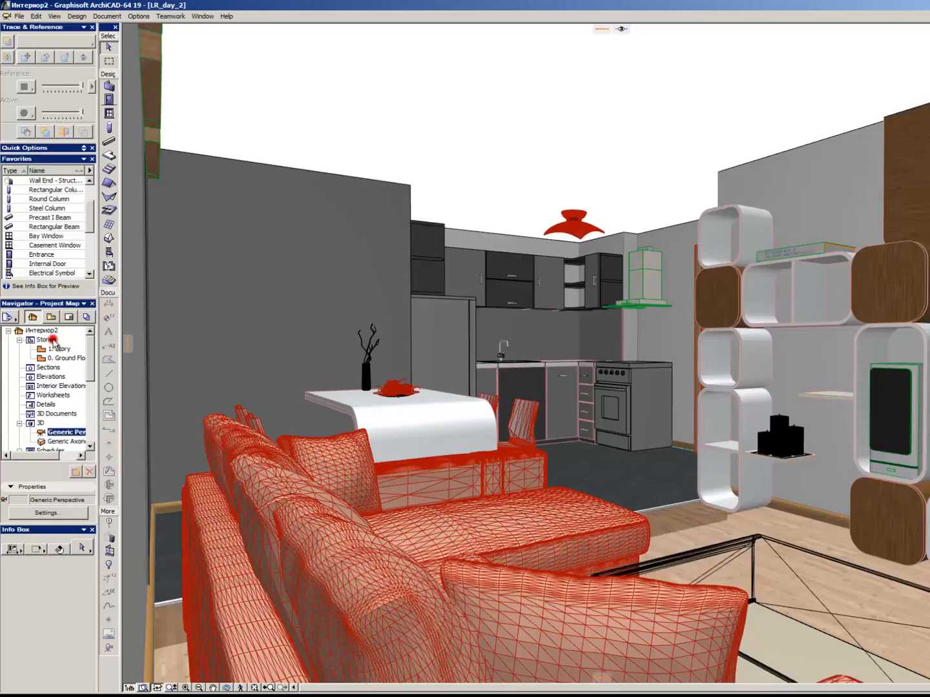
pyautogui.click(51, 317)
pyautogui.click(65, 395)
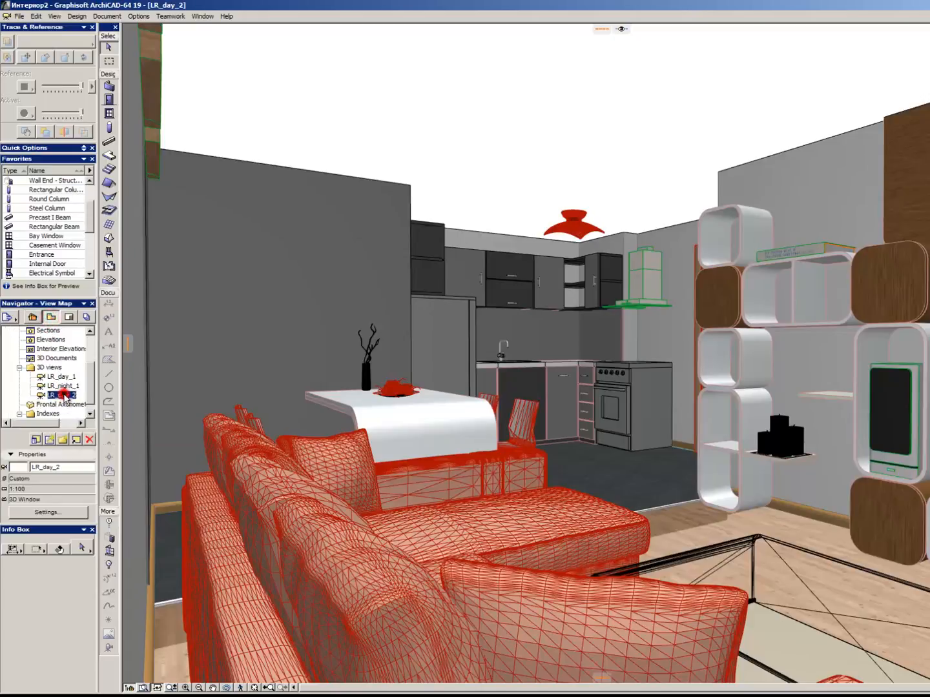
pyautogui.click(59, 404)
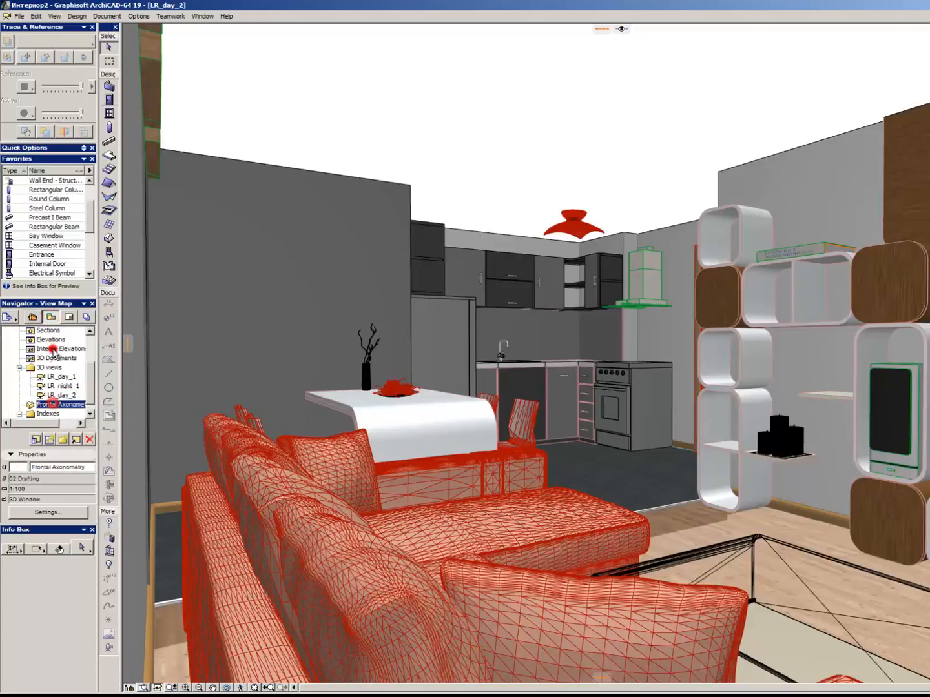
pyautogui.click(34, 317)
pyautogui.rightClick(63, 432)
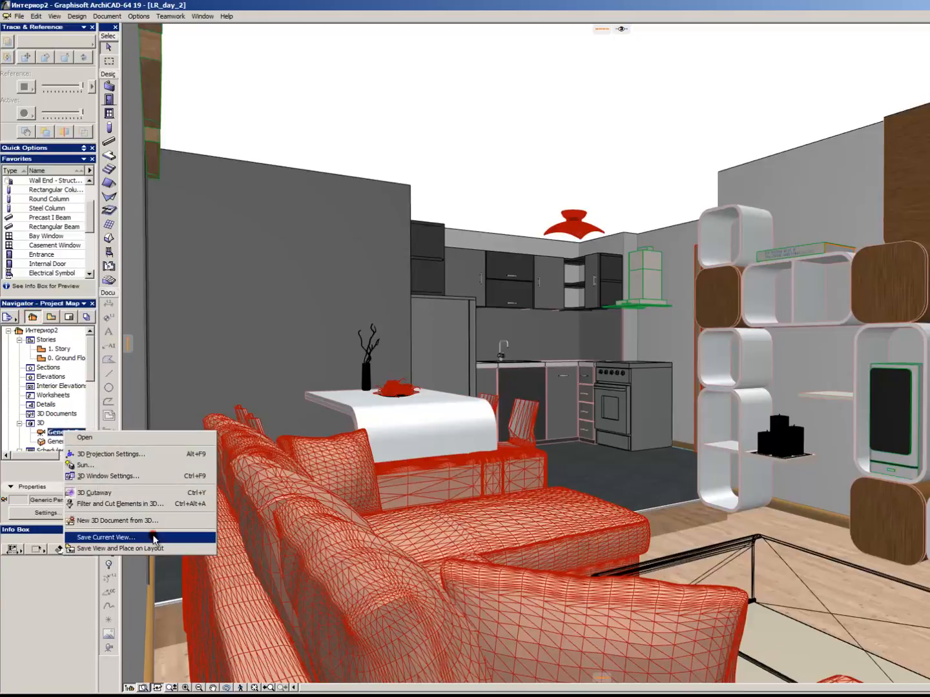
pyautogui.click(65, 395)
pyautogui.click(51, 317)
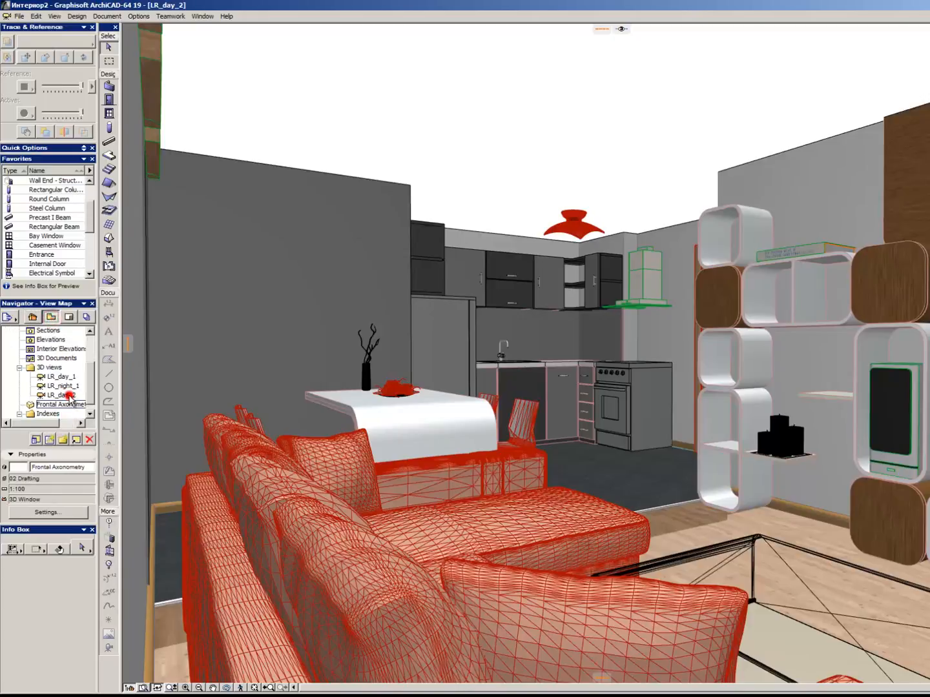
pyautogui.click(67, 395)
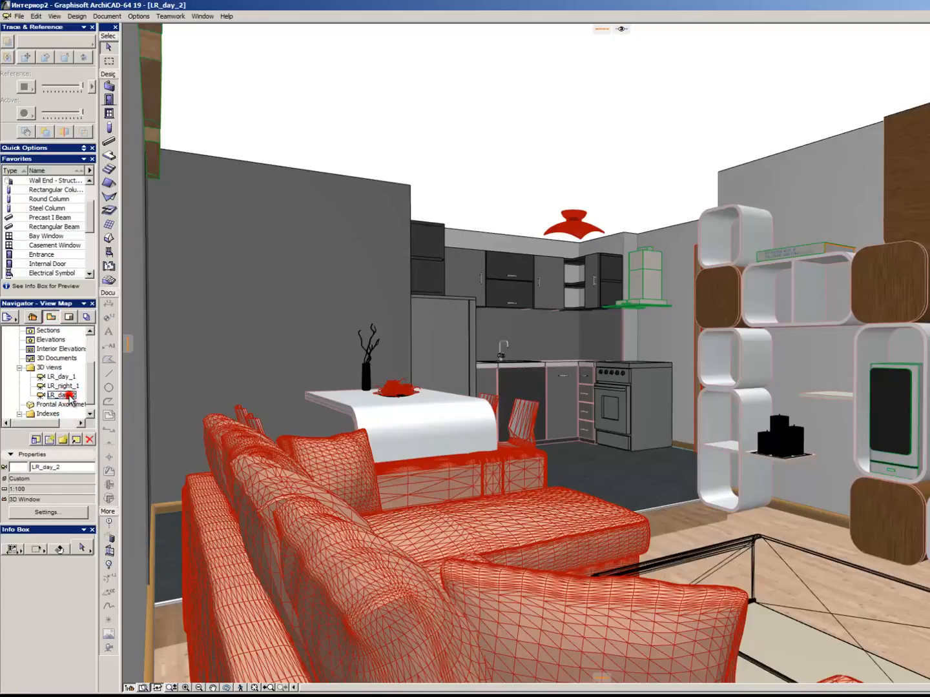
# Walk the camera past the wall edge behind the sofa and turn it slightly towards the shelving wall.
pyautogui.press('Up')
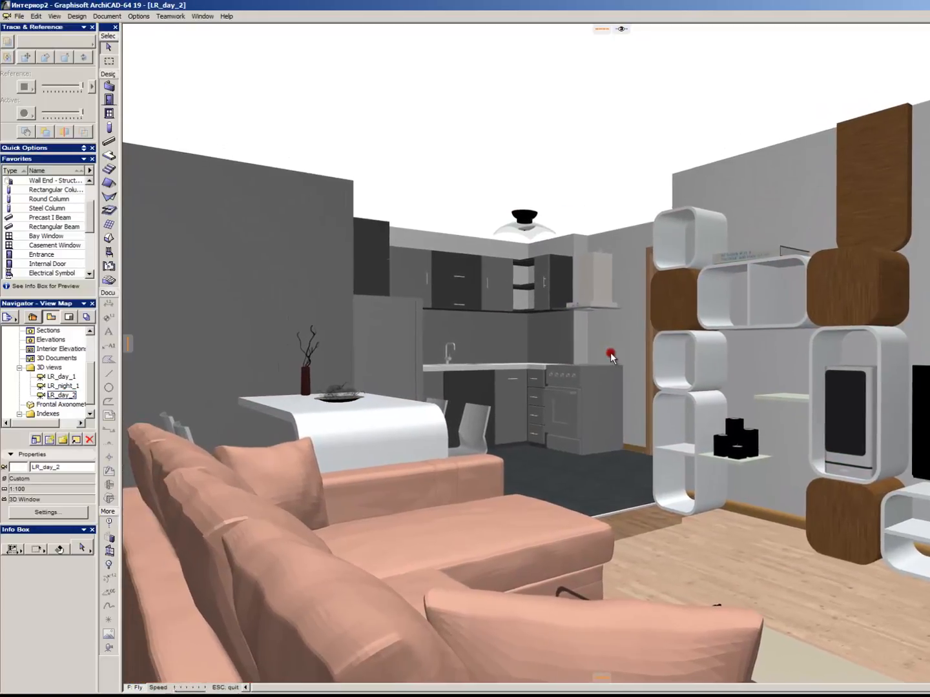
pyautogui.press('Down')
pyautogui.press('Up')
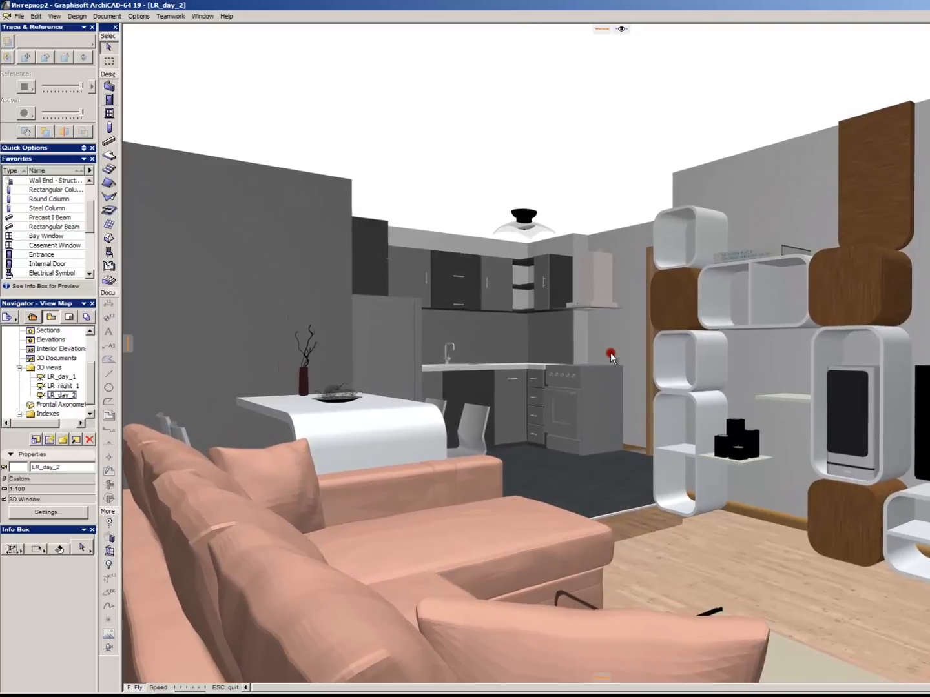
pyautogui.press('Escape')
# Explore the model to bring the camera closer with part of the TV in frame, and redefine LR_day_2 with the current window settings.
pyautogui.click(56, 16)
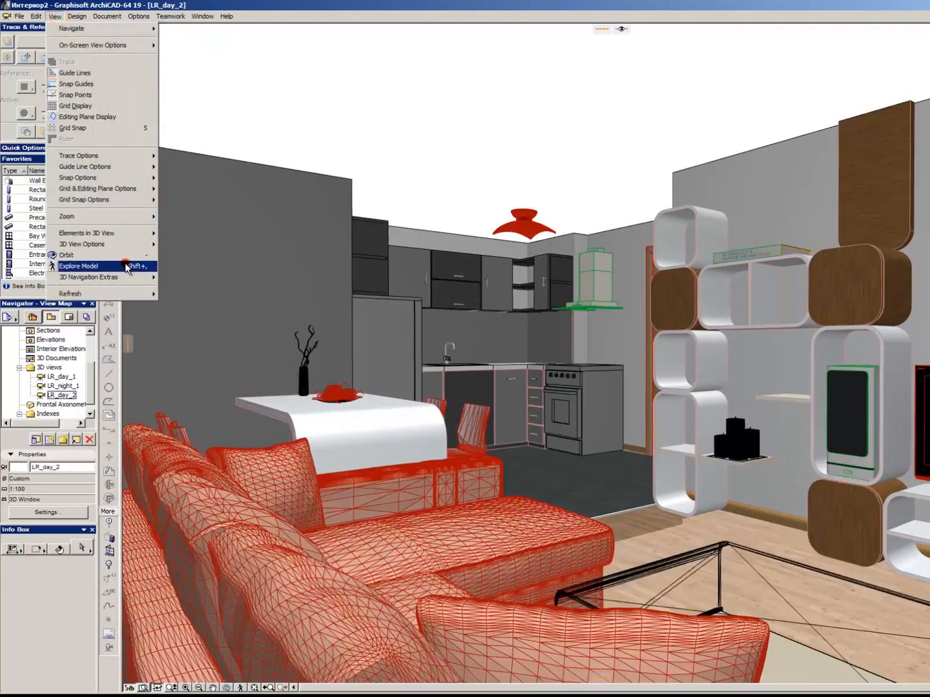
pyautogui.click(126, 266)
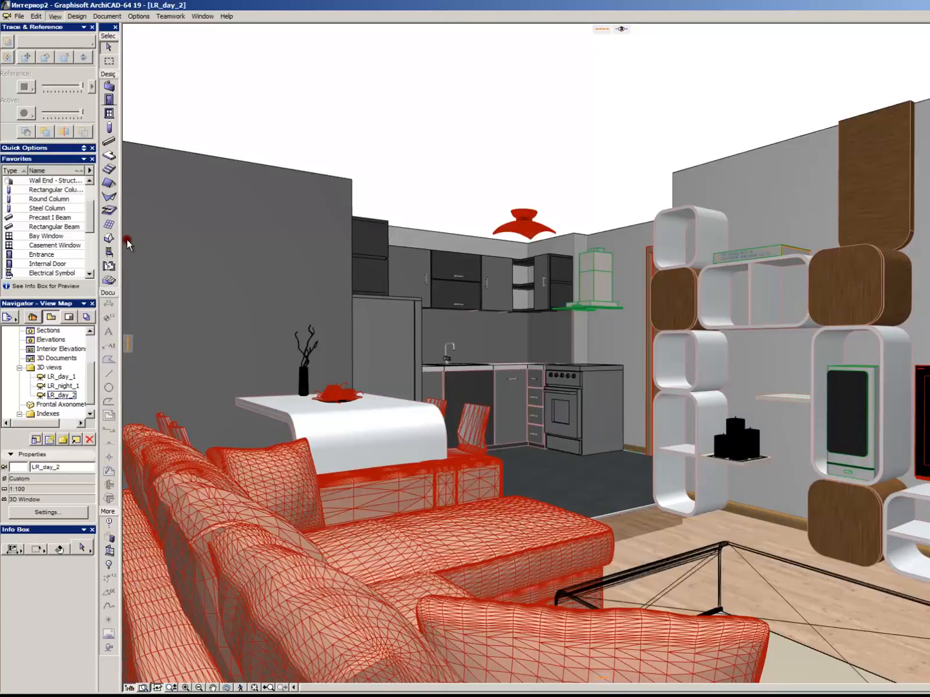
pyautogui.press('w')
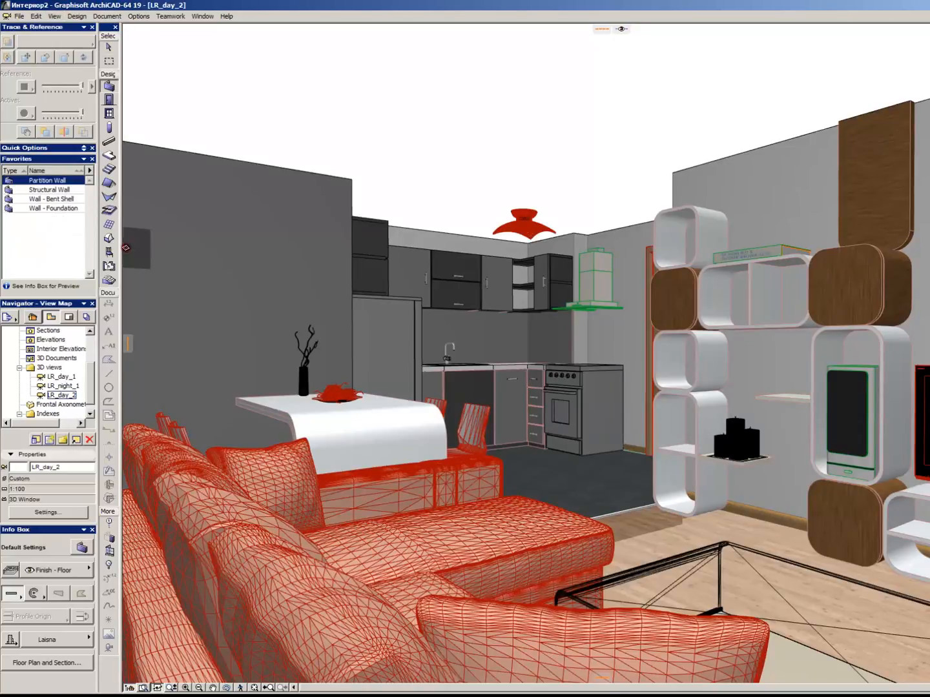
pyautogui.press('w')
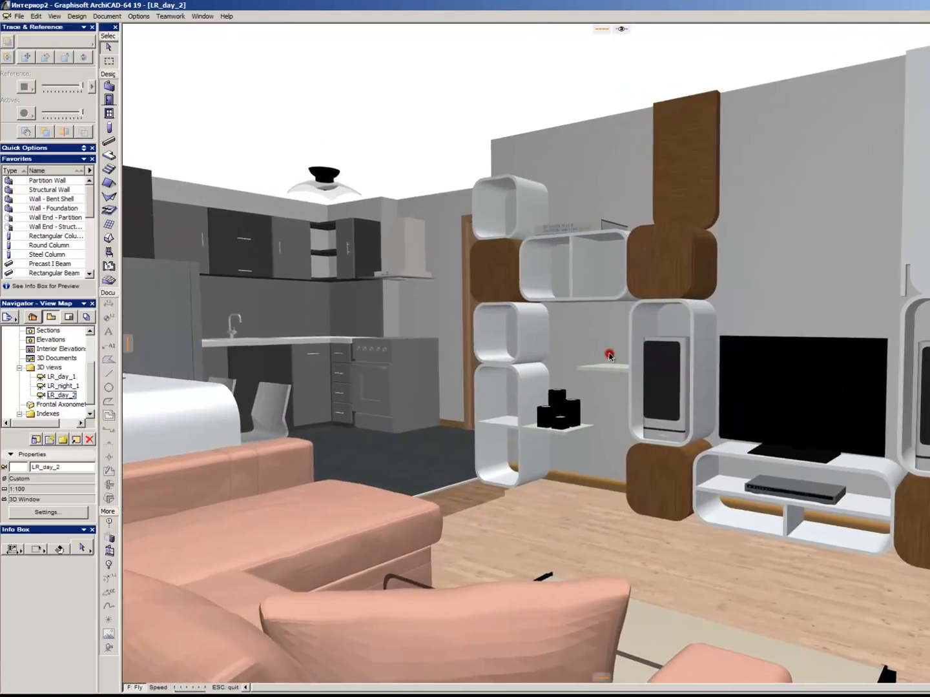
pyautogui.press('Left')
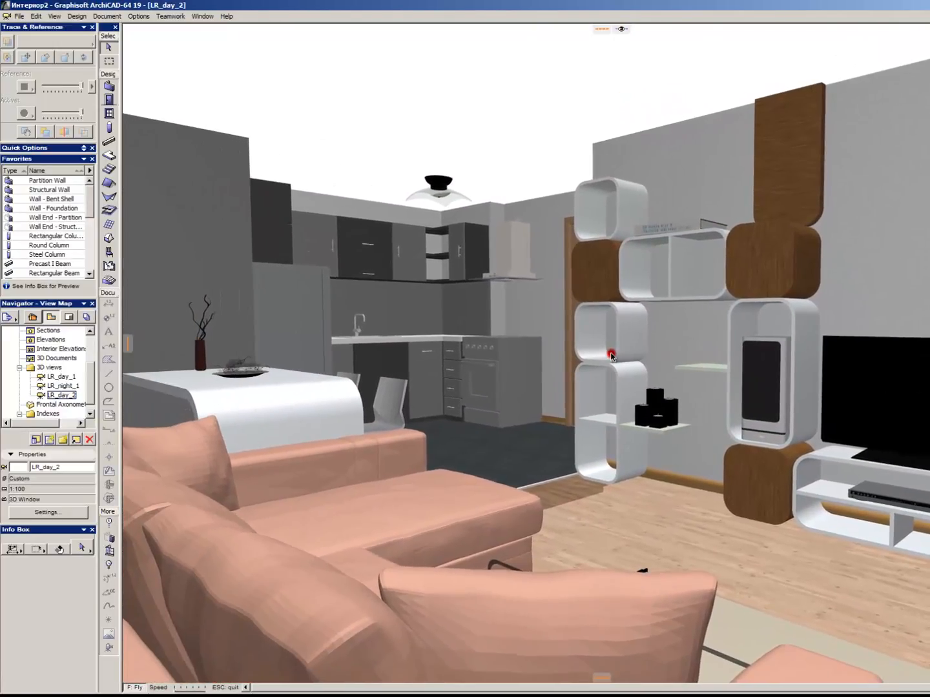
pyautogui.press('Up')
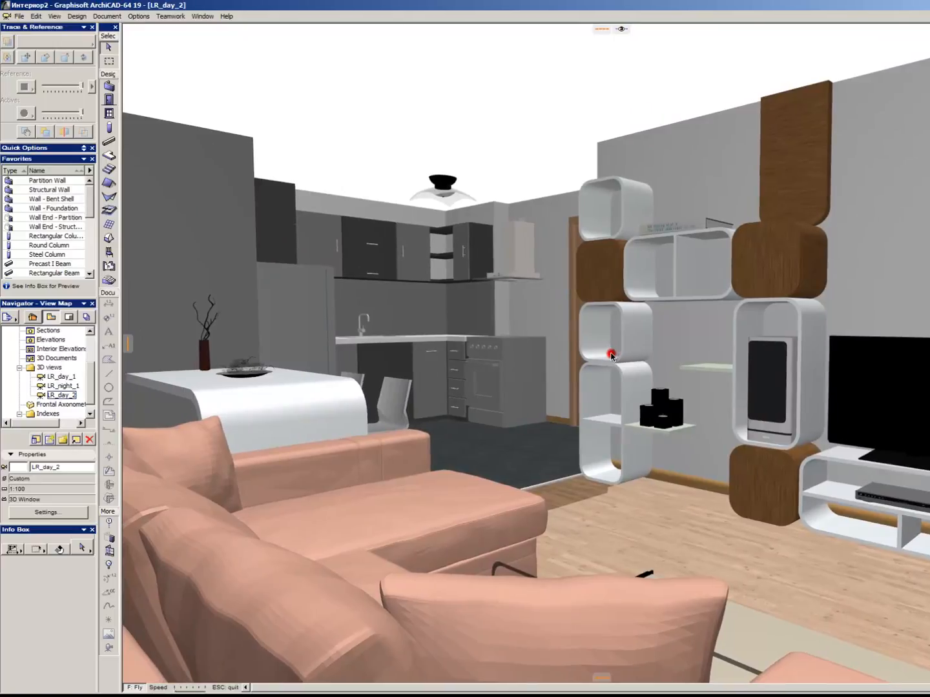
pyautogui.press('Left')
pyautogui.press('Escape')
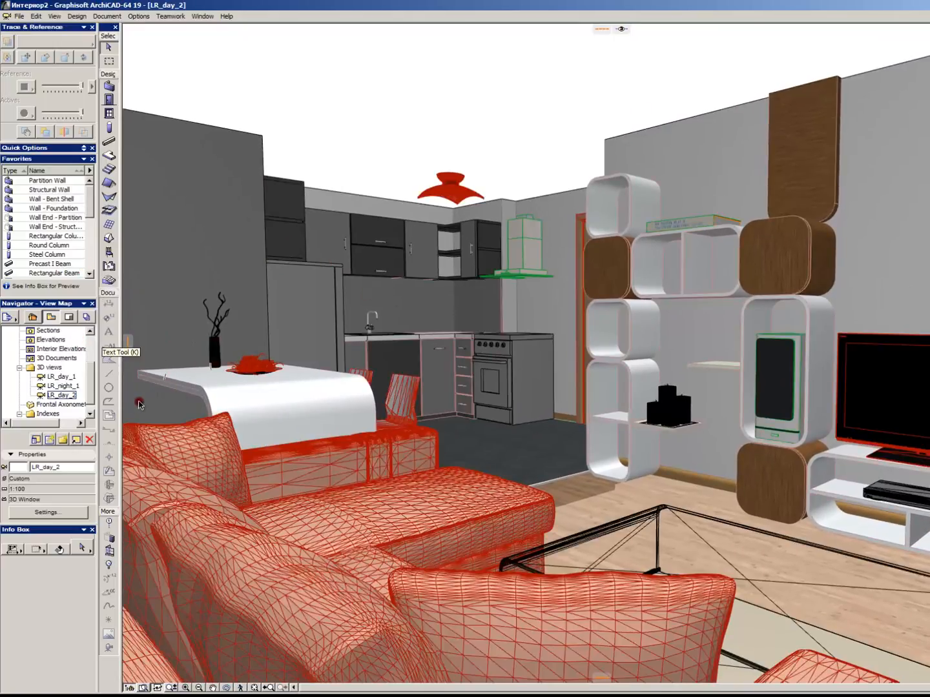
pyautogui.rightClick(72, 397)
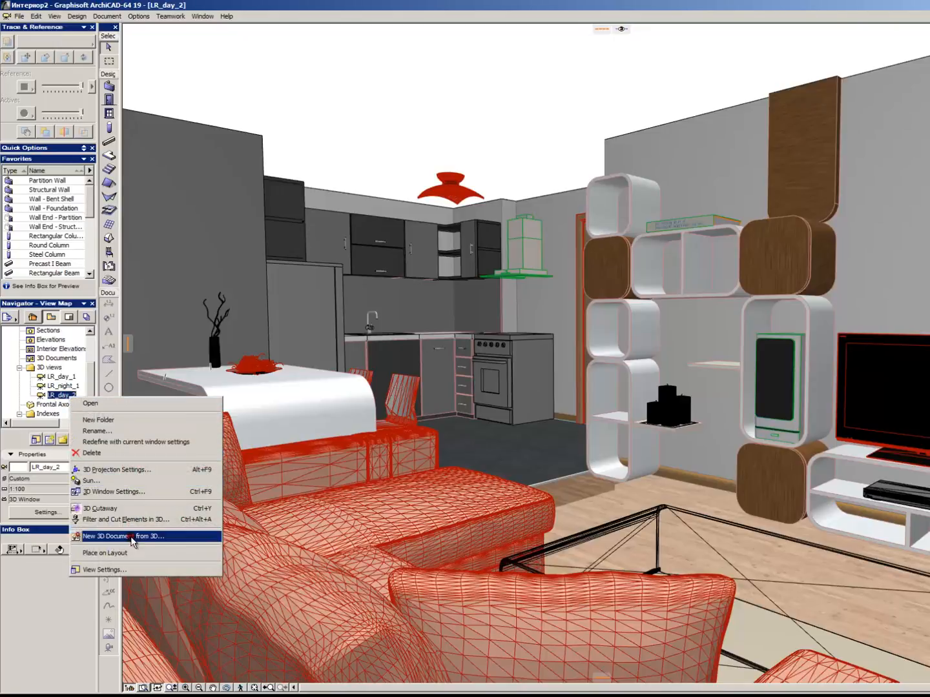
pyautogui.click(111, 442)
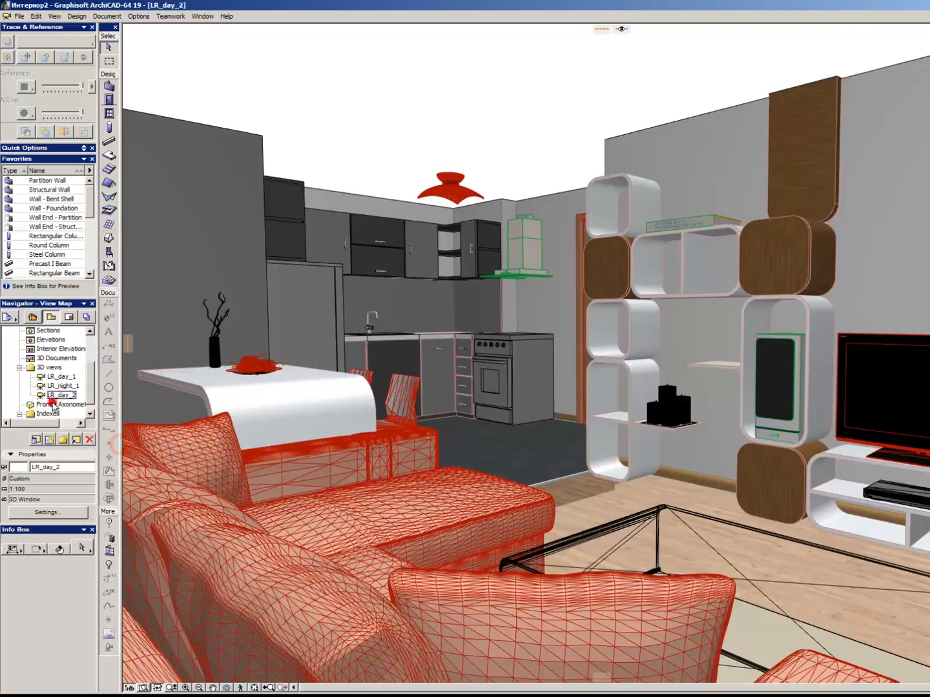
# Save the reframed kitchen and TV wall perspective from the project map as another view with default settings.
pyautogui.click(31, 316)
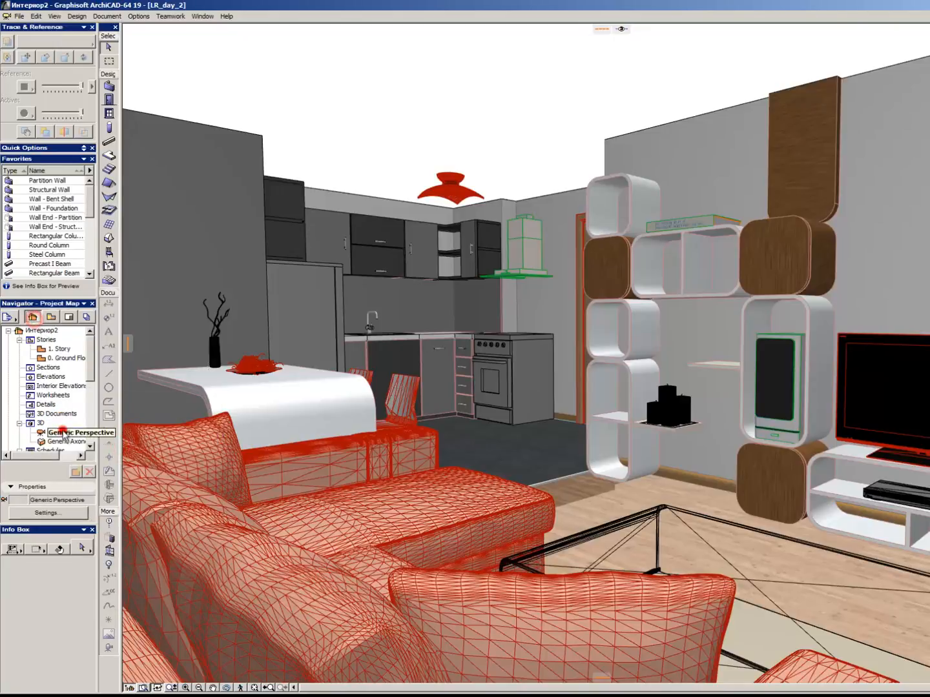
pyautogui.rightClick(65, 432)
pyautogui.click(107, 539)
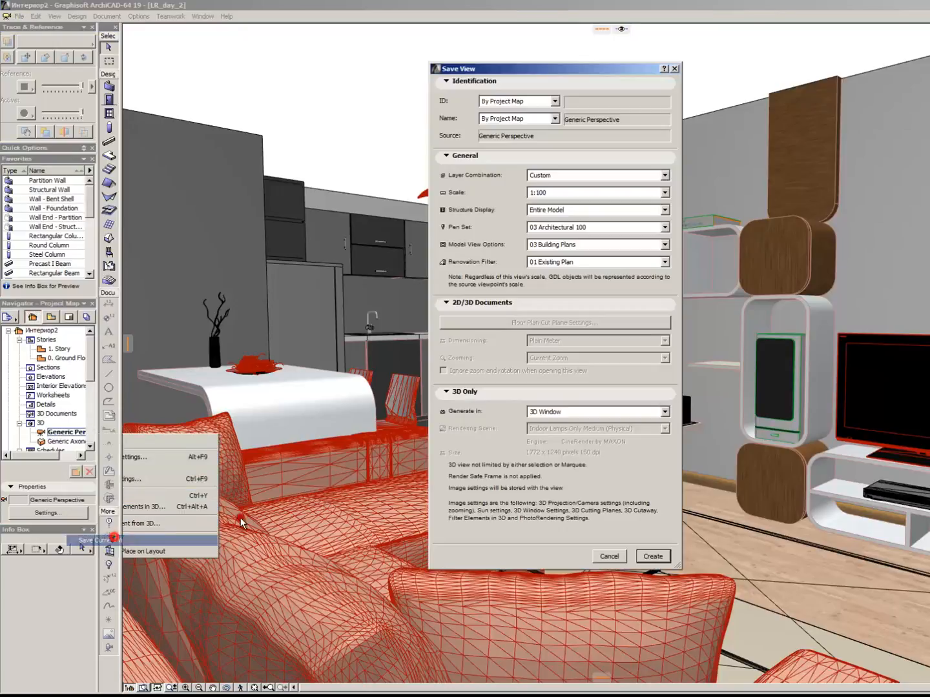
pyautogui.click(653, 556)
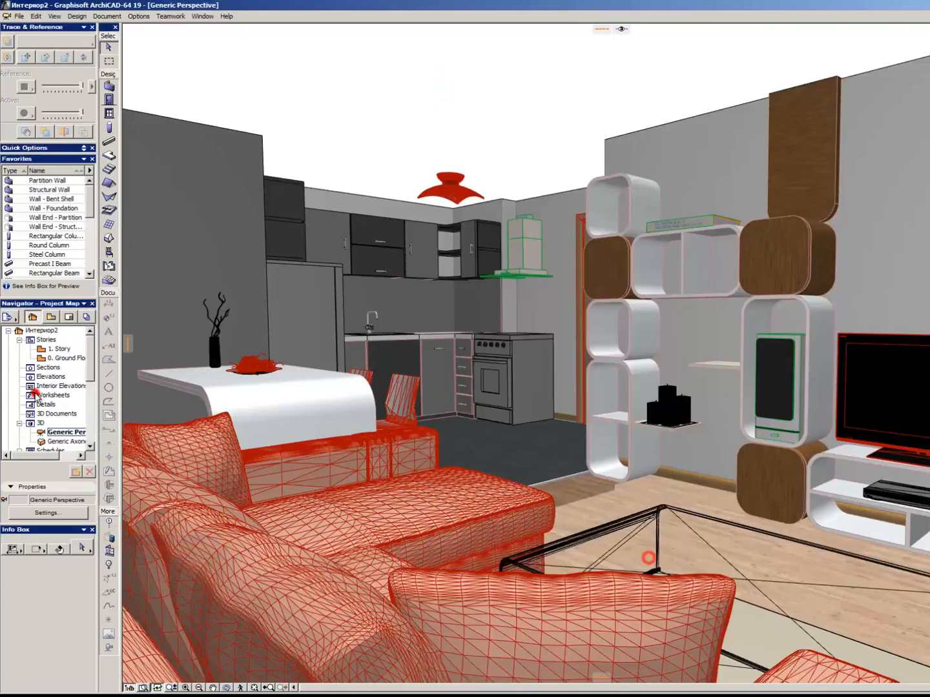
# Move the newly saved Generic Perspective view below LR_day_2 in the 3D views folder and rename it LR_night_2.
pyautogui.click(51, 317)
pyautogui.moveTo(65, 414); pyautogui.dragTo(42, 386)
pyautogui.rightClick(48, 400)
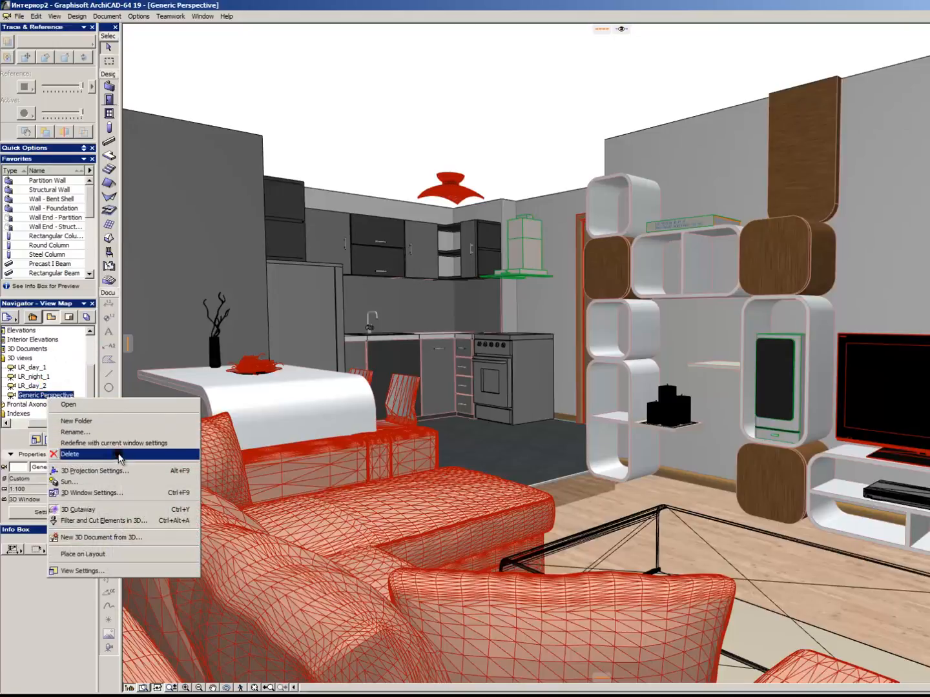
pyautogui.click(187, 434)
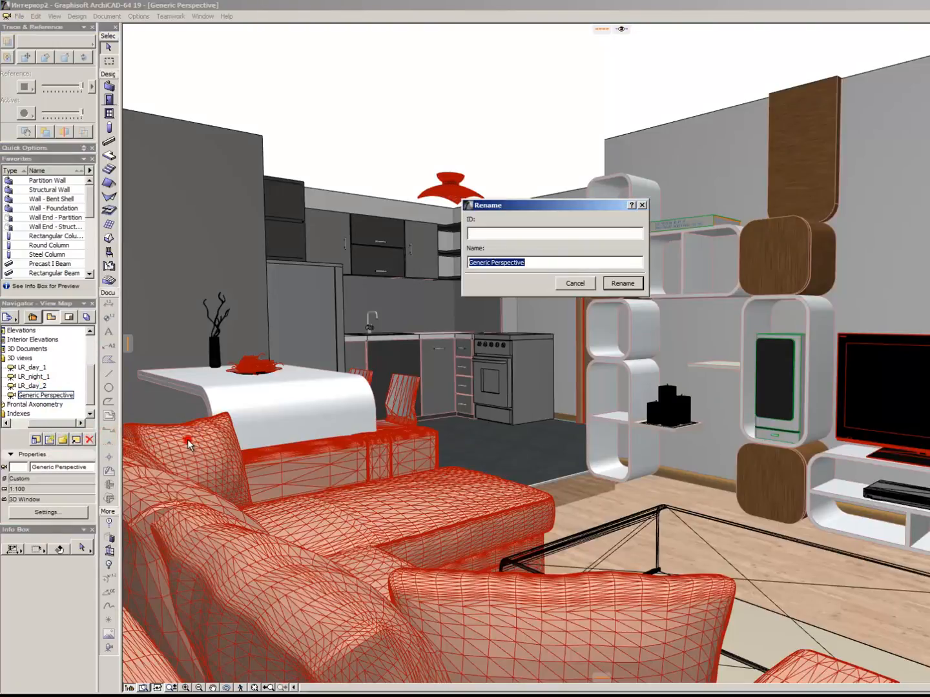
pyautogui.write('LR_night_2')
pyautogui.press('Return')
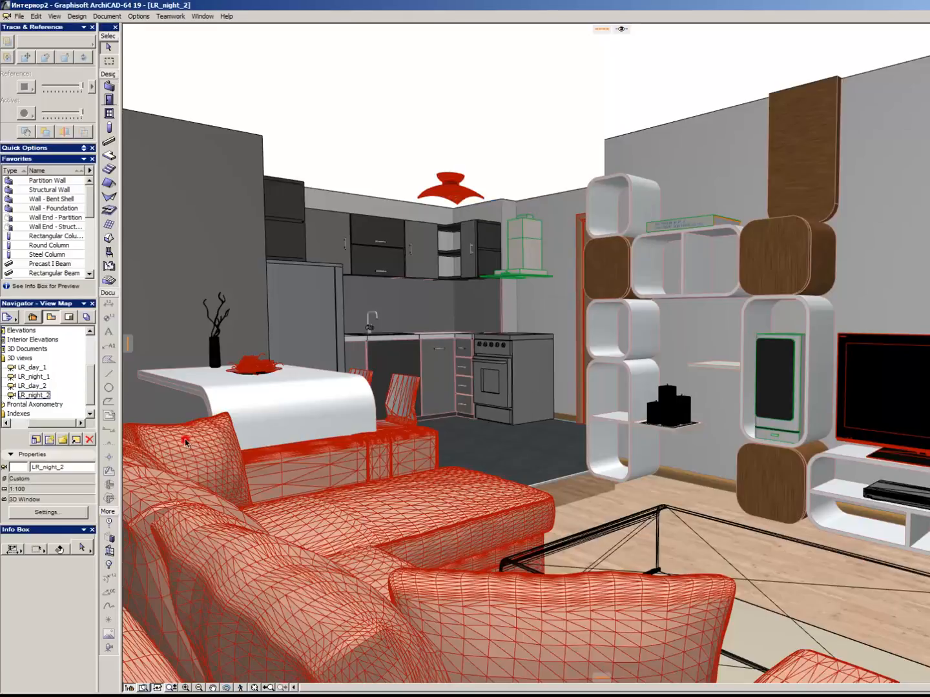
# Review the shared view settings of LR_night_1 and LR_night_2 and leave them without applying changes.
pyautogui.click(32, 394)
pyautogui.keyDown('ctrl'); pyautogui.click(35, 377); pyautogui.keyUp('ctrl')
pyautogui.rightClick(39, 377)
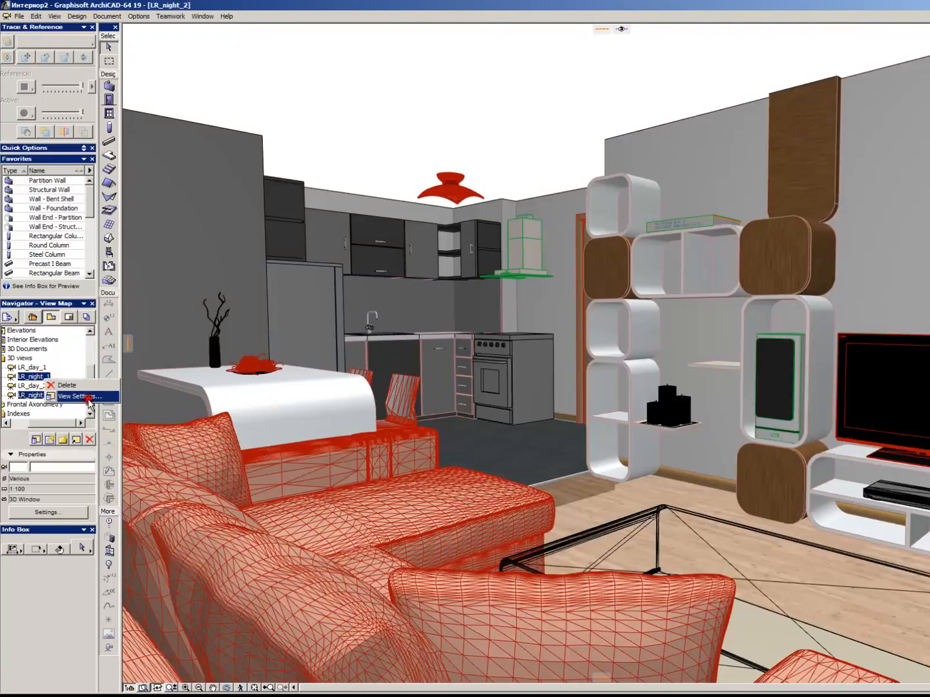
pyautogui.click(86, 398)
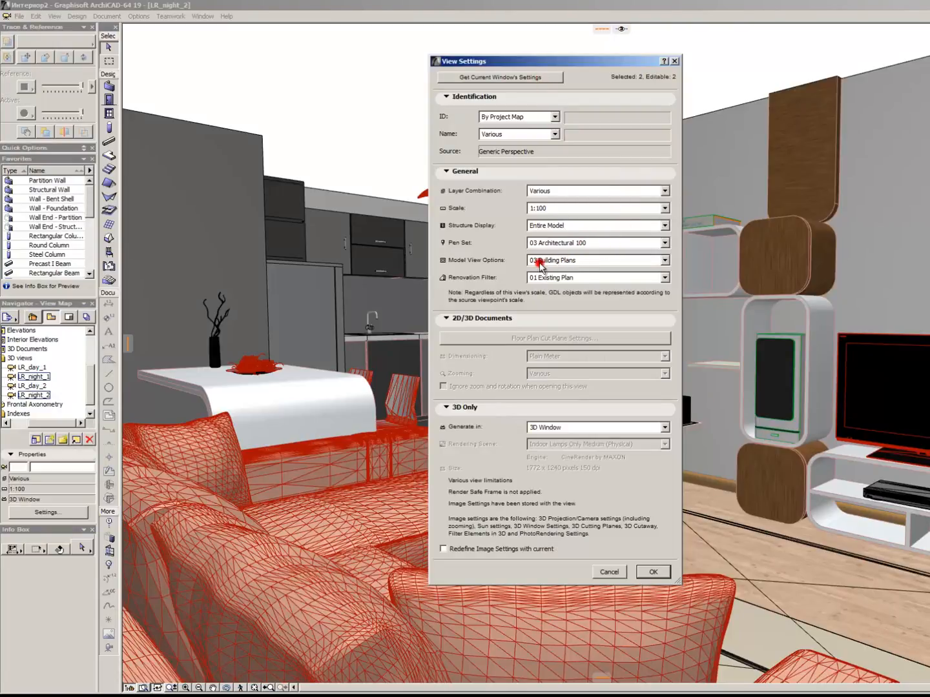
pyautogui.click(607, 570)
pyautogui.click(39, 395)
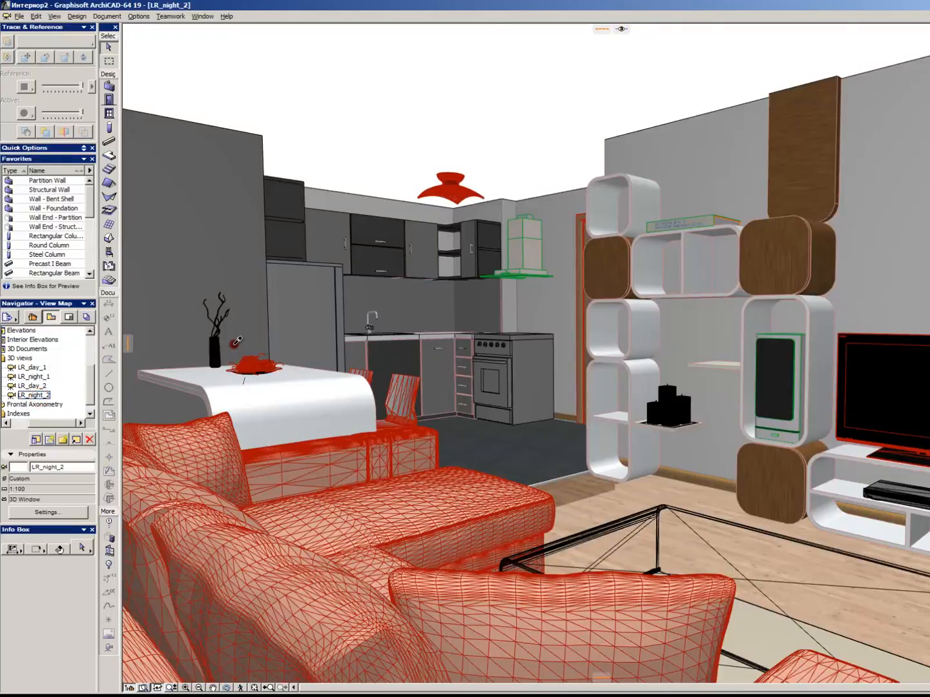
# Open the PhotoRendering settings and examine the available scenes and the quality options.
pyautogui.hotkey('alt', 'F10')
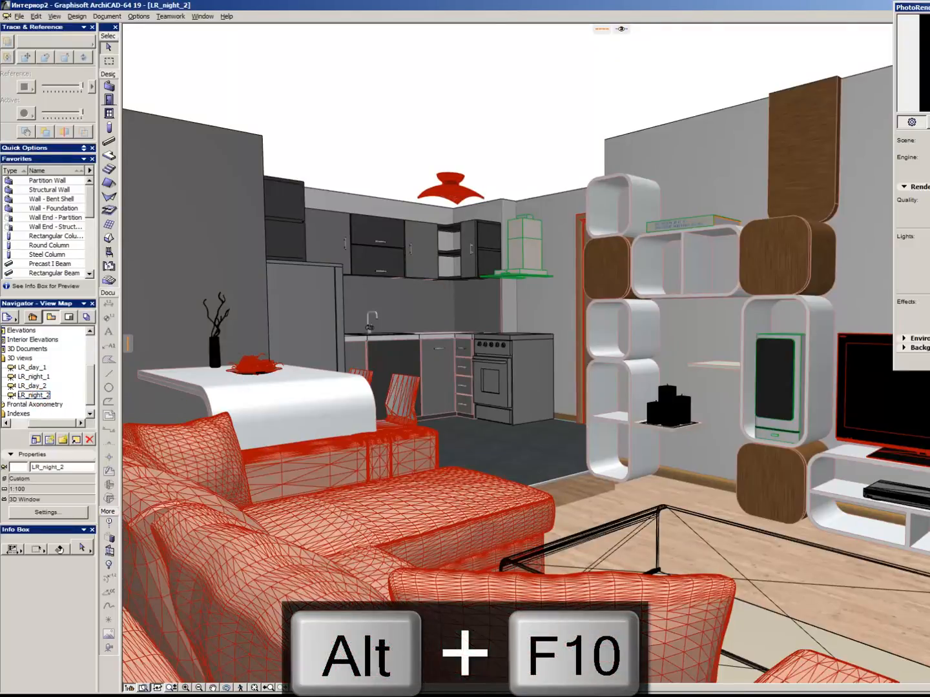
pyautogui.moveTo(922, 32); pyautogui.dragTo(326, 107)
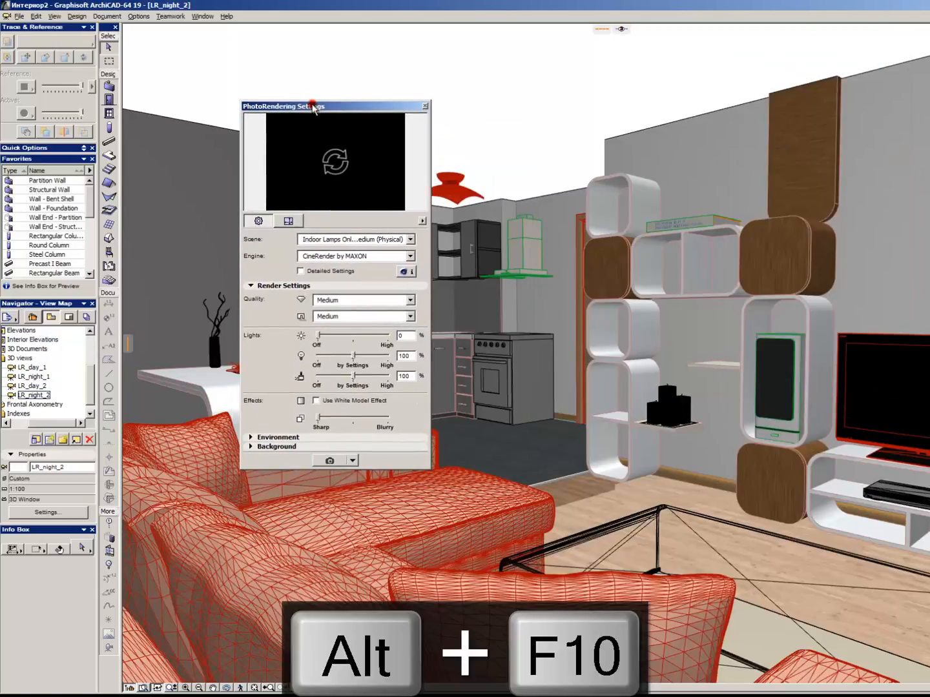
pyautogui.click(328, 240)
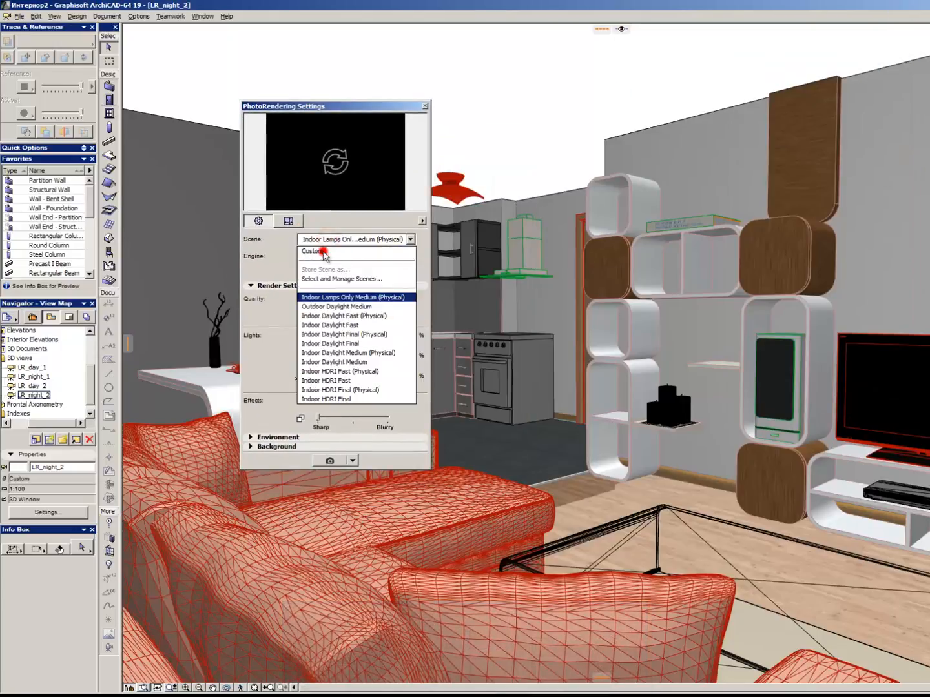
pyautogui.click(328, 240)
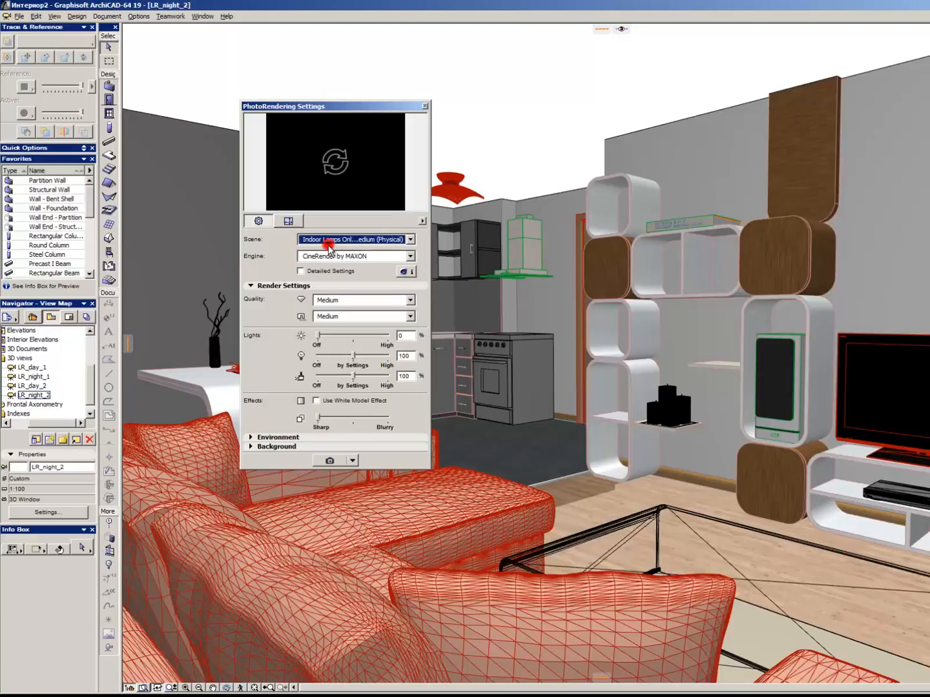
pyautogui.click(331, 302)
pyautogui.click(332, 302)
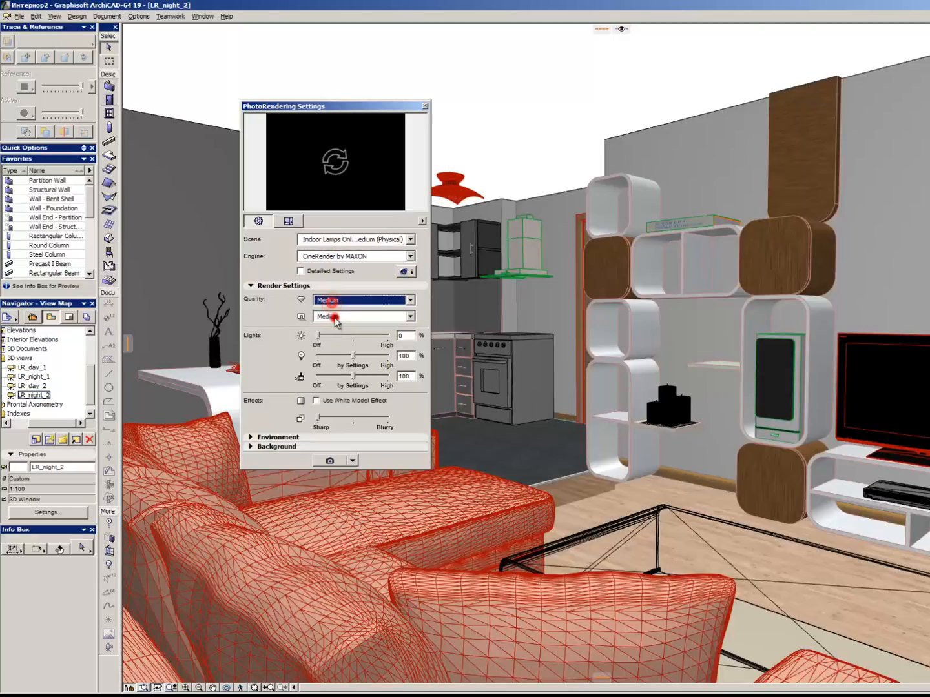
pyautogui.click(334, 302)
pyautogui.click(337, 302)
# Try raising the sun light intensity to 120% and return it to 0%.
pyautogui.click(314, 337)
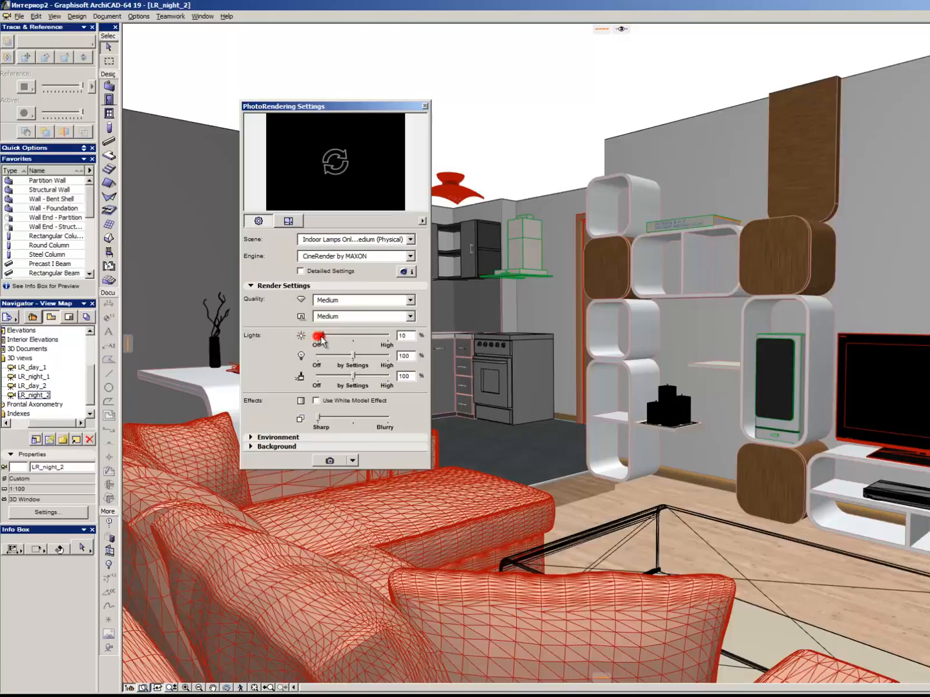
pyautogui.moveTo(318, 337); pyautogui.dragTo(360, 336)
pyautogui.click(359, 355)
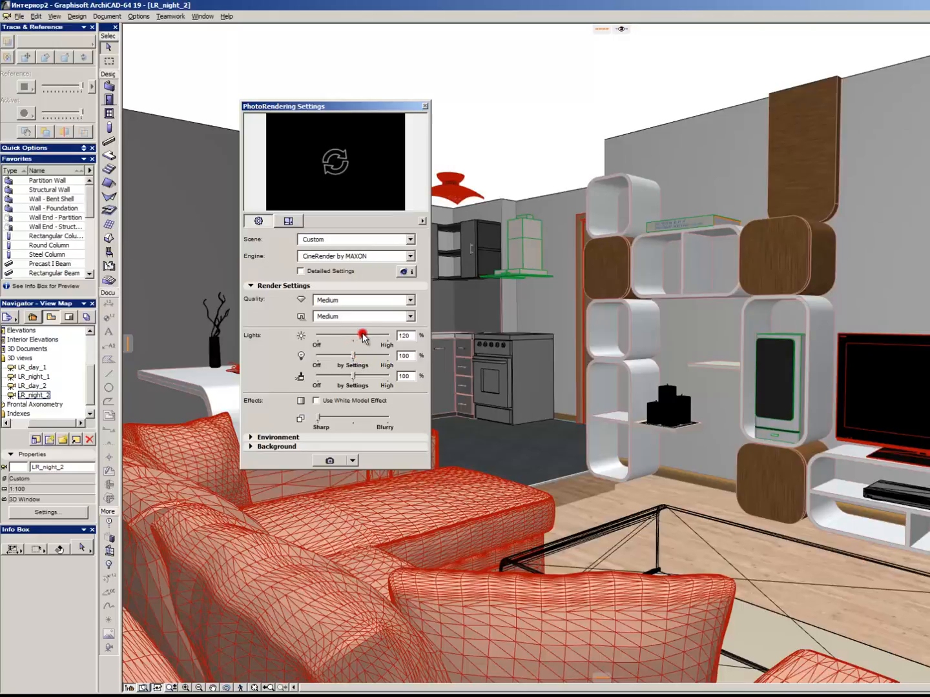
pyautogui.moveTo(358, 334); pyautogui.dragTo(298, 333)
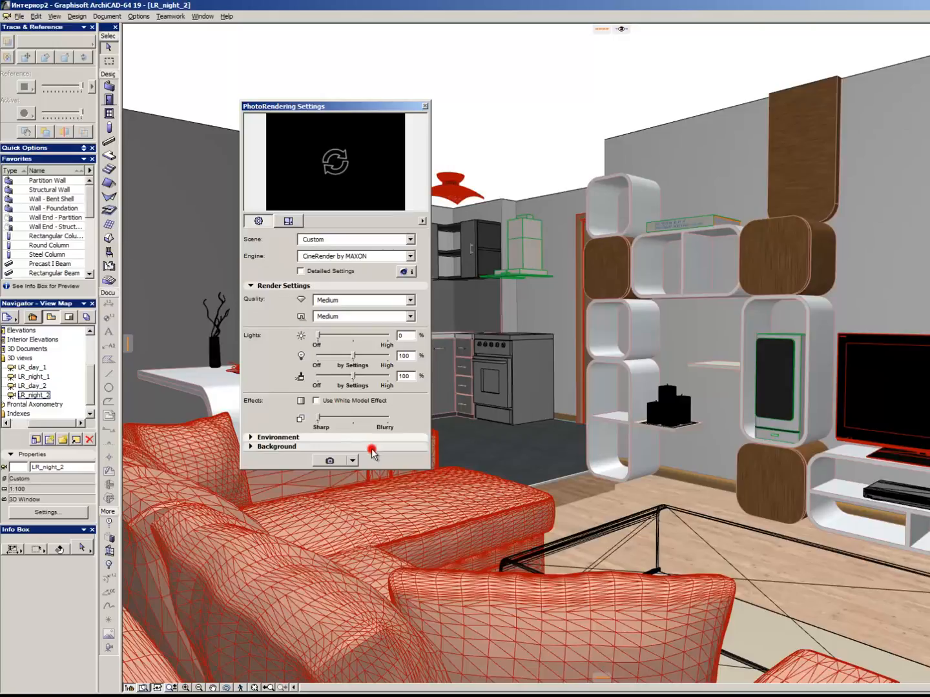
# Examine the sky setup choices in the rendering's environment settings.
pyautogui.click(298, 438)
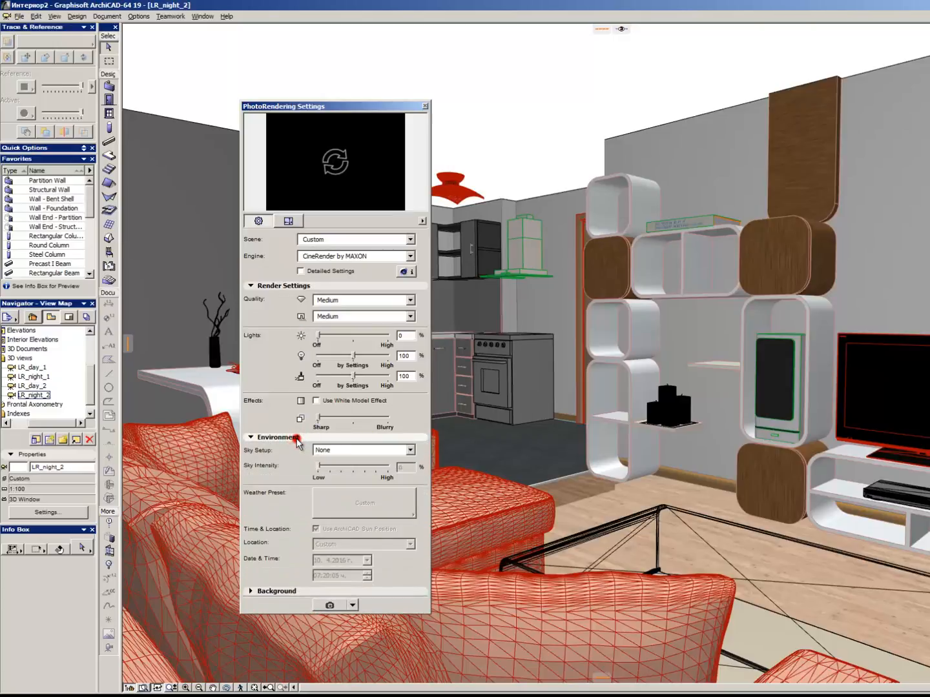
pyautogui.click(366, 451)
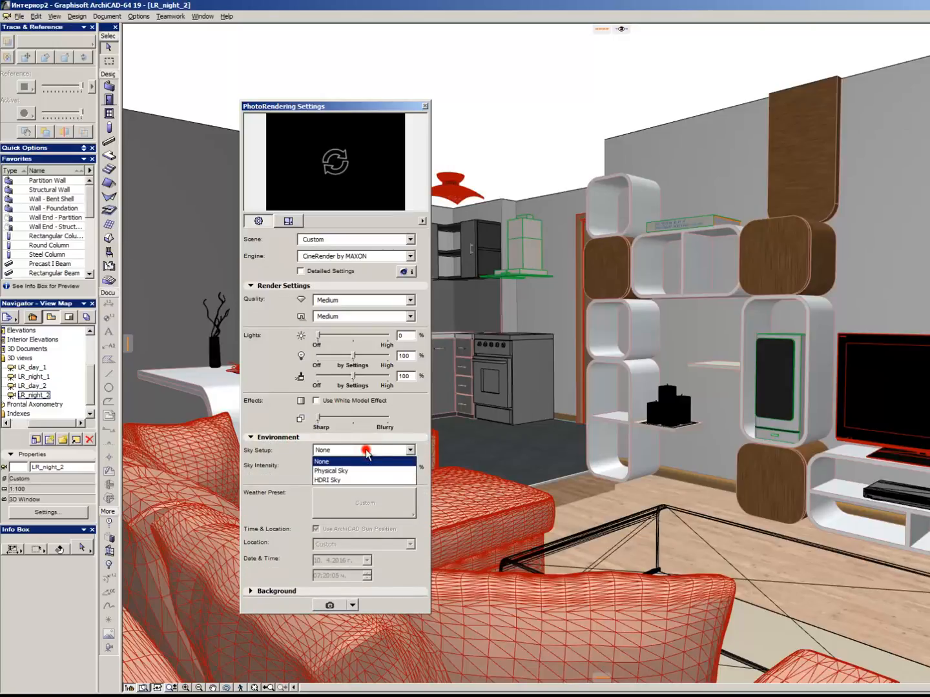
pyautogui.click(365, 450)
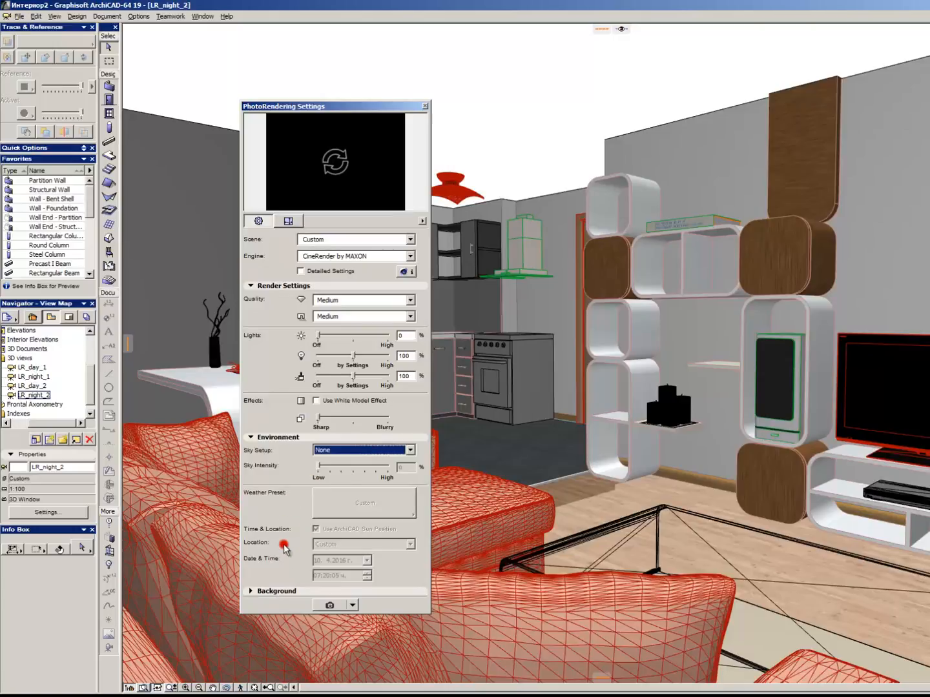
# Set the rendered image size to the 1024 x 768 screen preset.
pyautogui.click(288, 221)
pyautogui.doubleClick(330, 252)
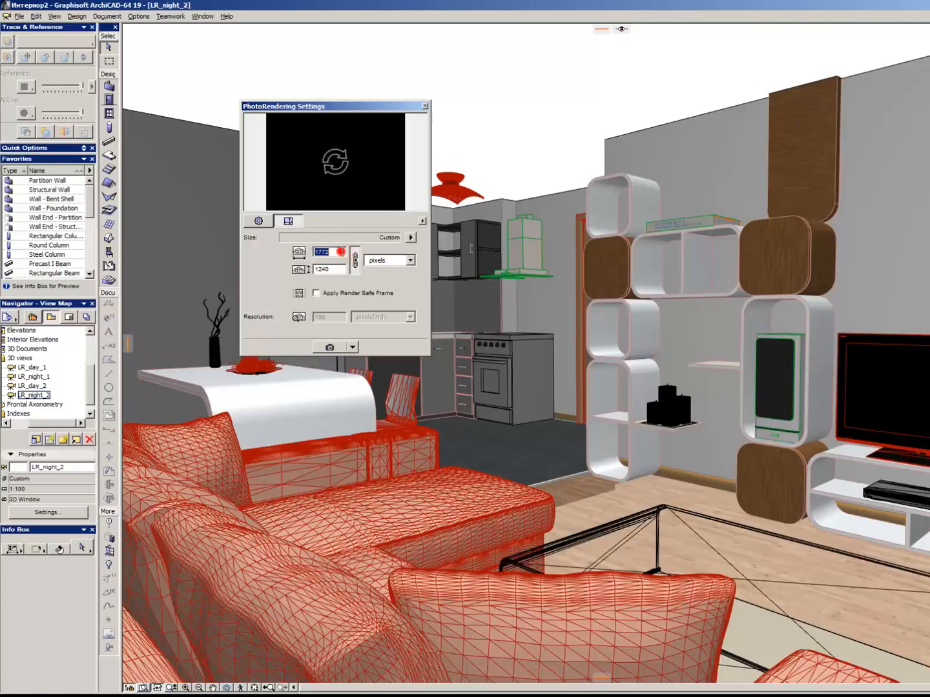
pyautogui.click(409, 237)
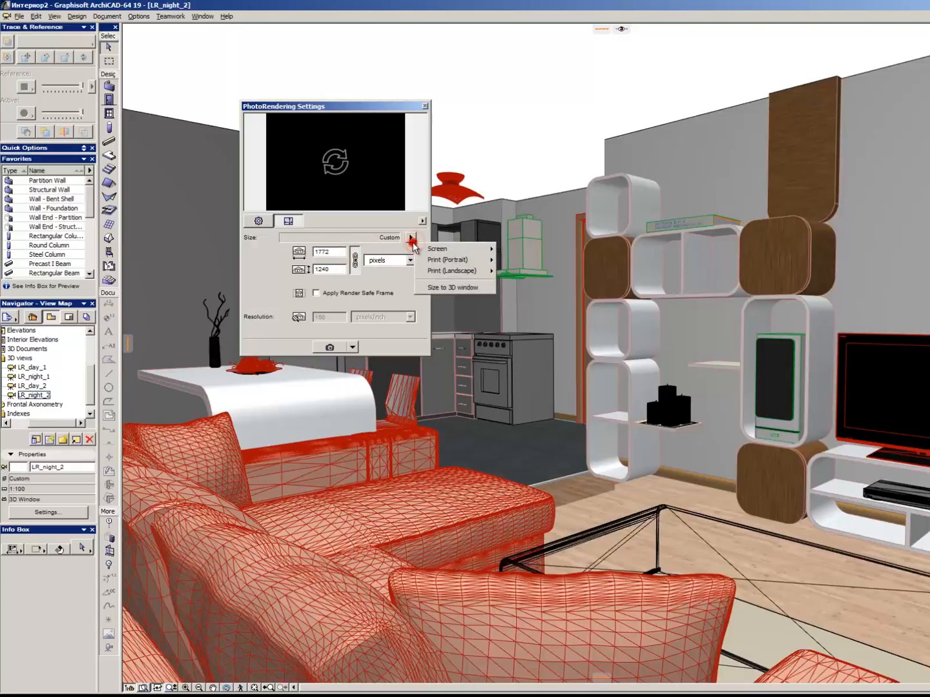
pyautogui.moveTo(451, 249)
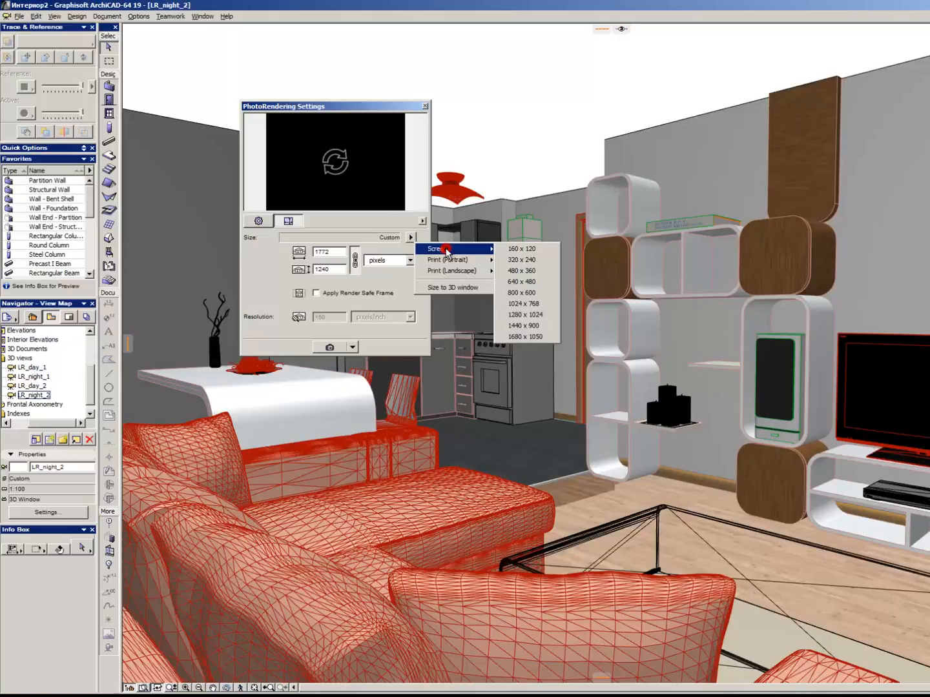
pyautogui.click(532, 306)
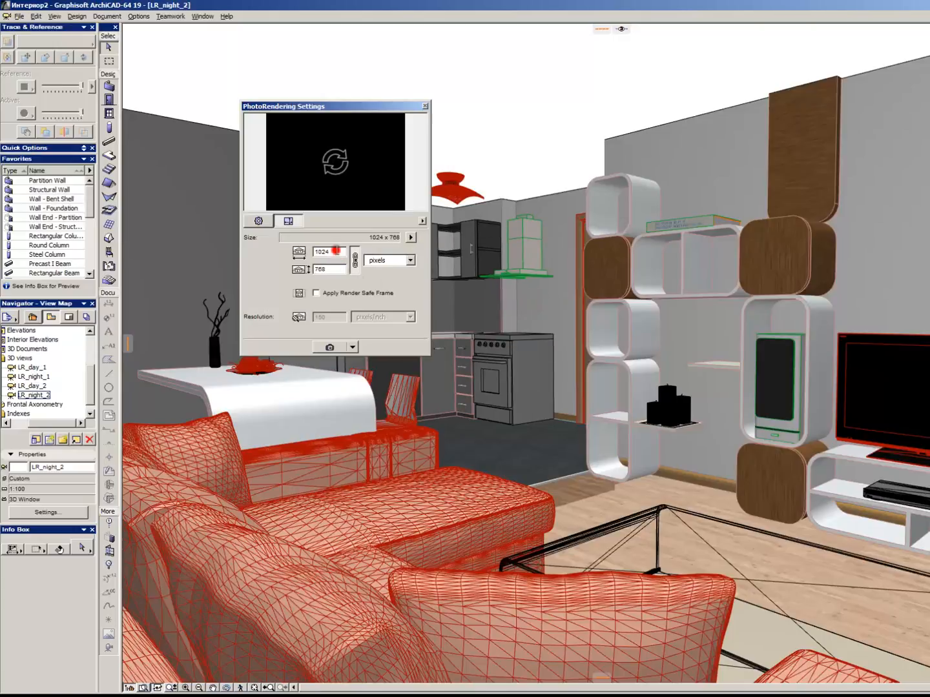
# Set the rendered image width to 2048 pixels with proportional height and close the PhotoRendering settings.
pyautogui.write('2048')
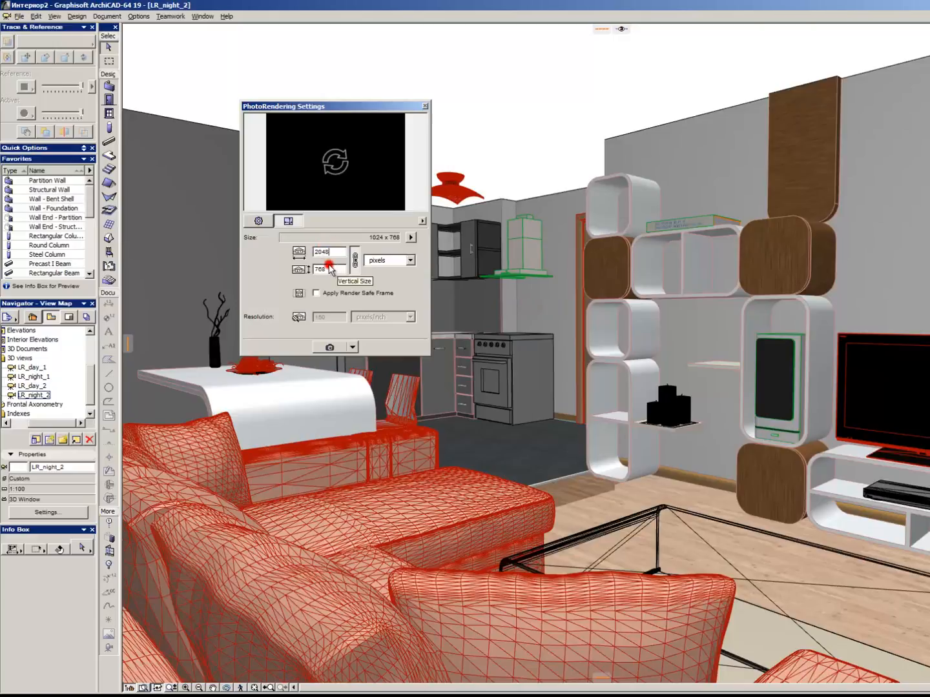
pyautogui.click(328, 269)
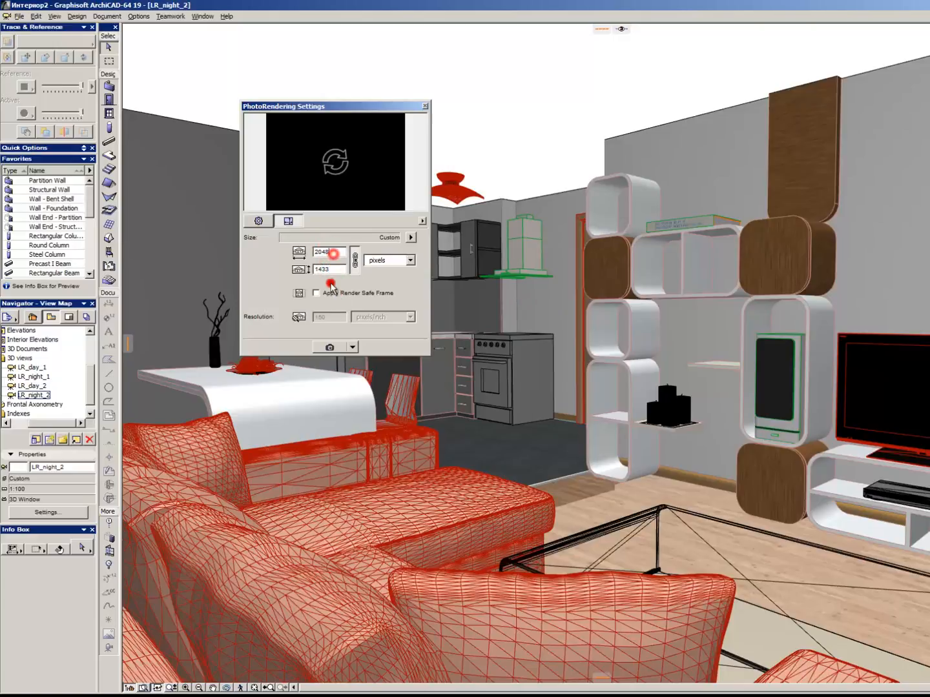
pyautogui.click(338, 265)
pyautogui.click(424, 105)
pyautogui.click(424, 106)
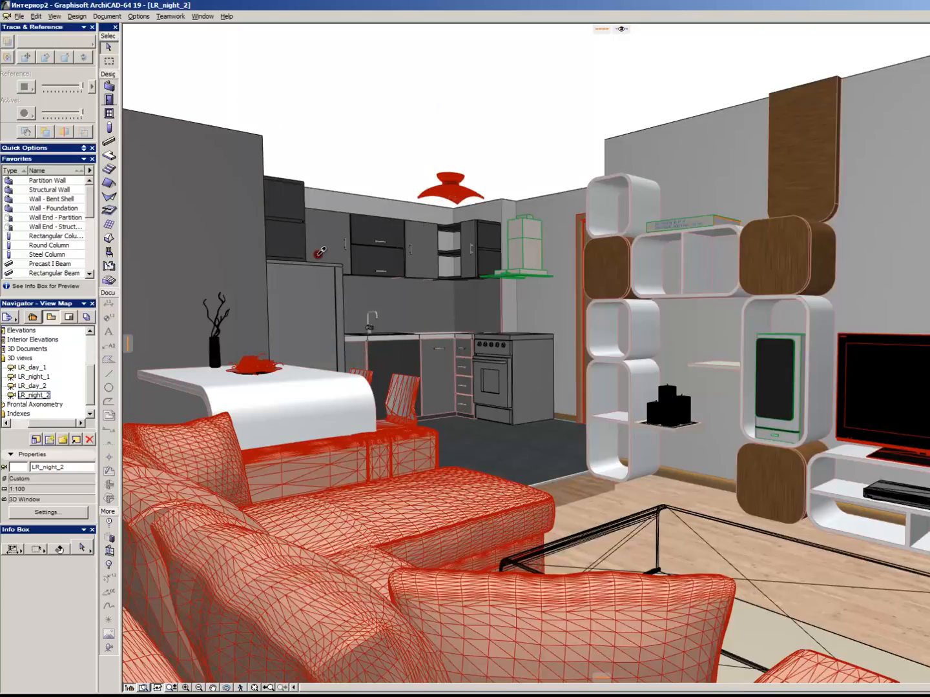
# In the perspective settings, reposition the sun to an azimuth of about 179° and set its altitude to 40°.
pyautogui.hotkey('alt', 'F9')
pyautogui.click(634, 247)
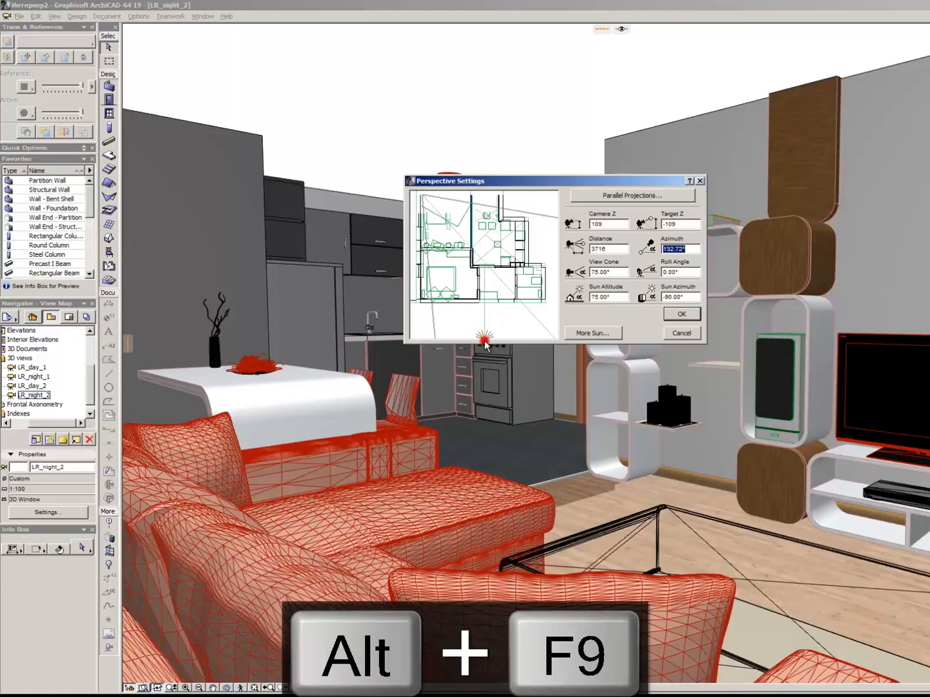
pyautogui.moveTo(487, 345)
pyautogui.mouseDown()
pyautogui.moveTo(483, 309)
pyautogui.moveTo(413, 266)
pyautogui.mouseUp()
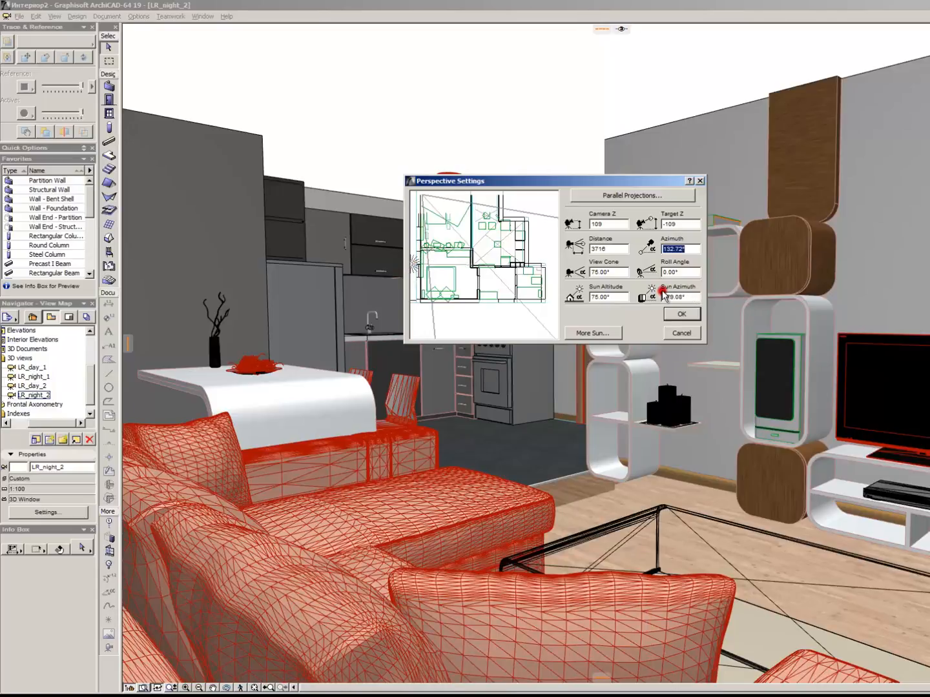
pyautogui.doubleClick(608, 298)
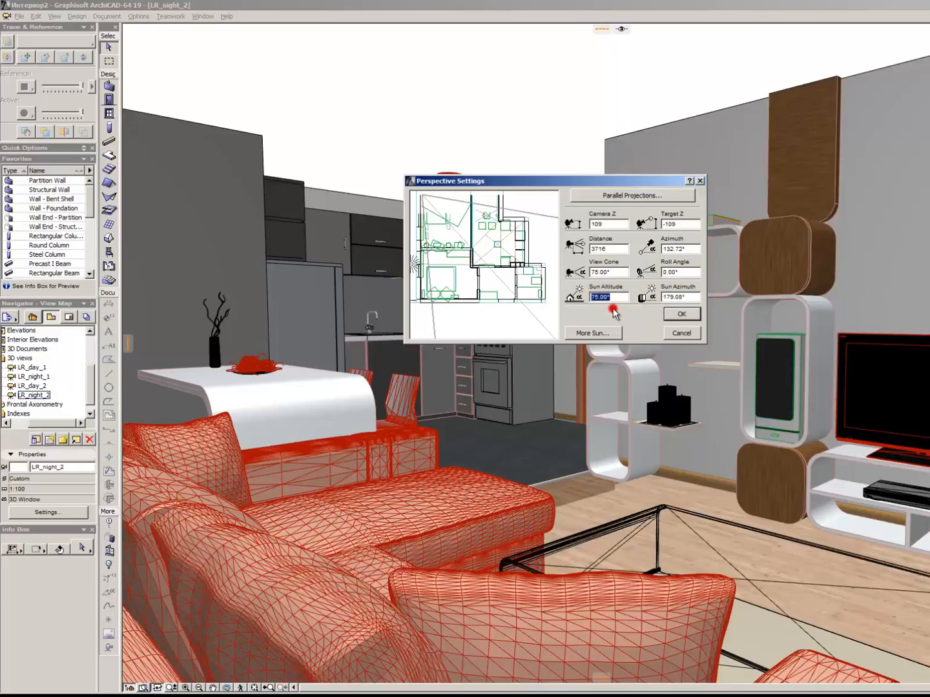
pyautogui.write('40')
# Narrow the camera's view cone to 60° and apply the perspective settings.
pyautogui.click(614, 272)
pyautogui.doubleClick(610, 271)
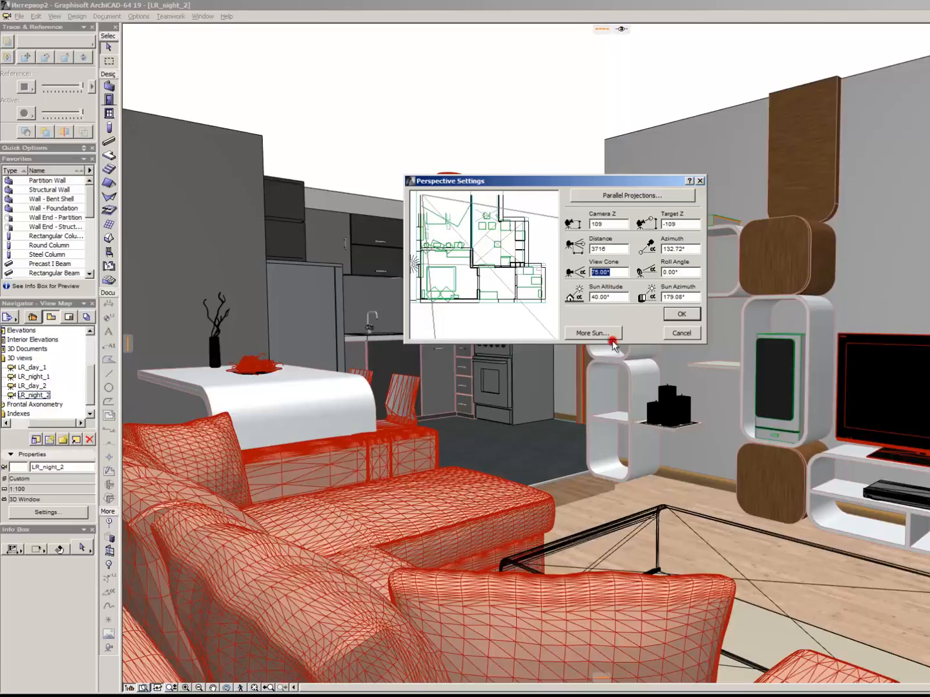
pyautogui.click(620, 271)
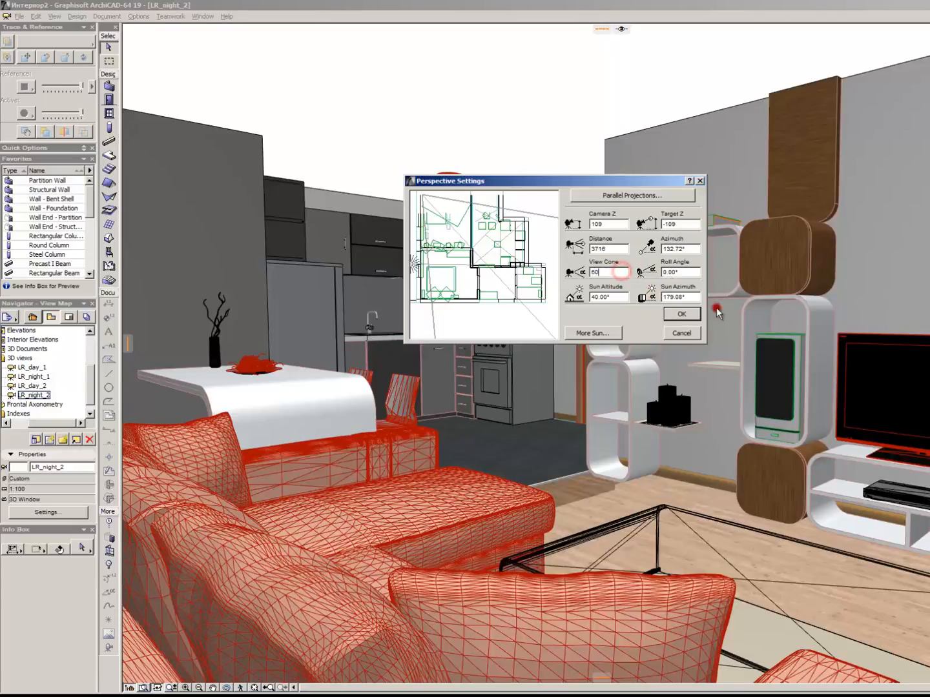
pyautogui.click(696, 315)
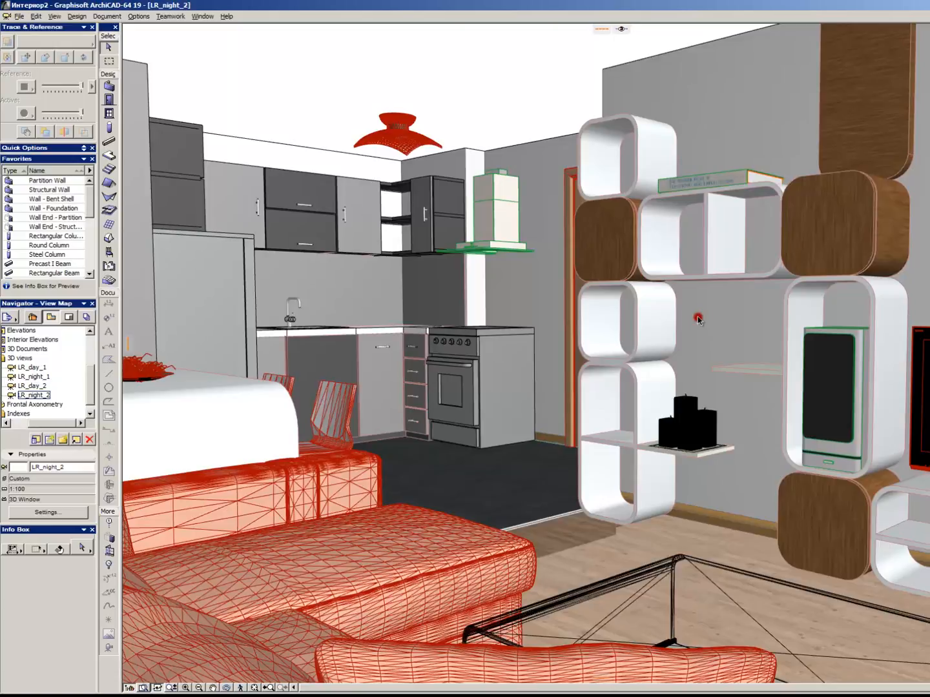
# Widen the camera's view cone to 75° in the perspective settings and apply it.
pyautogui.hotkey('alt', 'F9')
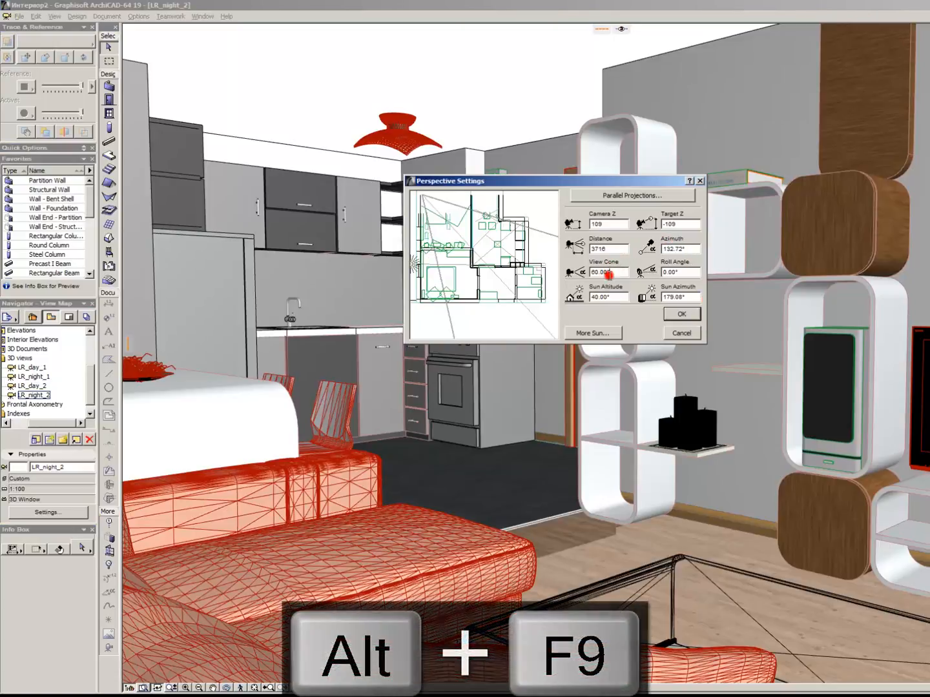
pyautogui.doubleClick(608, 275)
pyautogui.write('75')
pyautogui.click(683, 313)
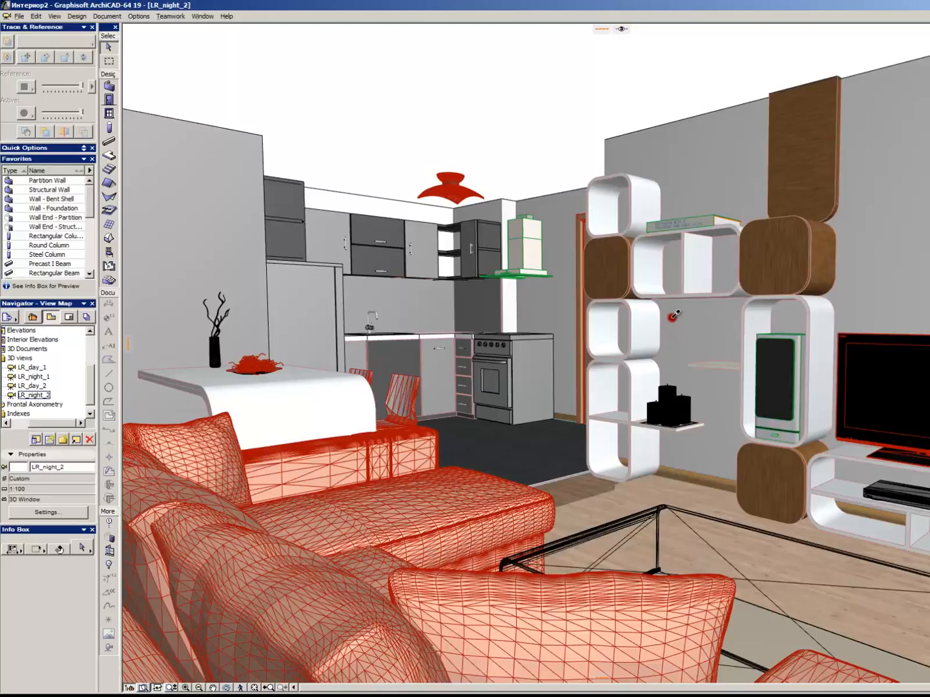
# Check the PhotoRendering image size settings and redefine LR_night_2 with the current window settings.
pyautogui.hotkey('alt', 'F10')
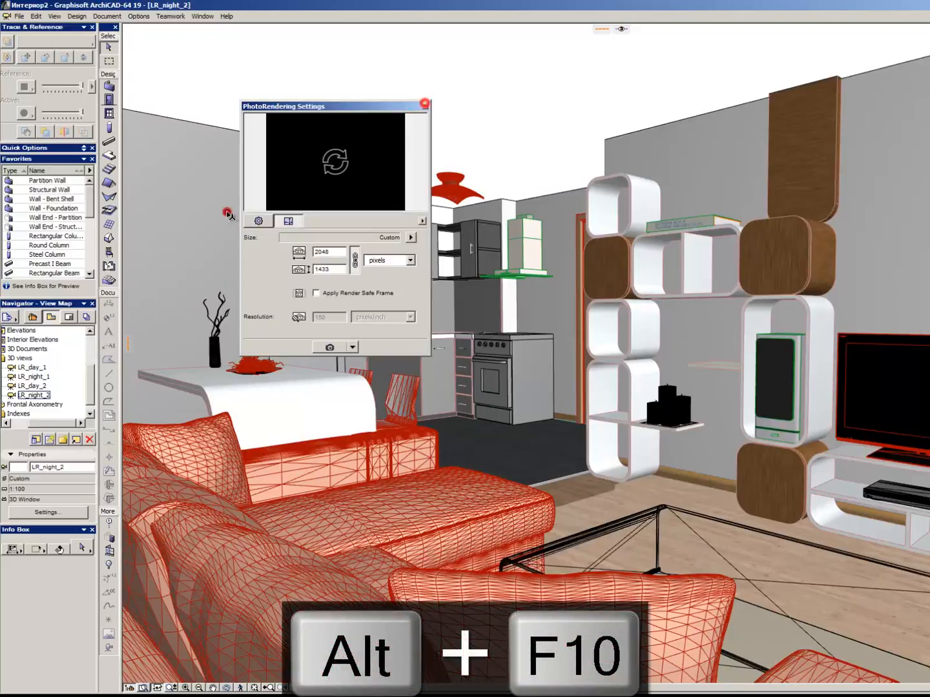
pyautogui.click(424, 105)
pyautogui.rightClick(38, 394)
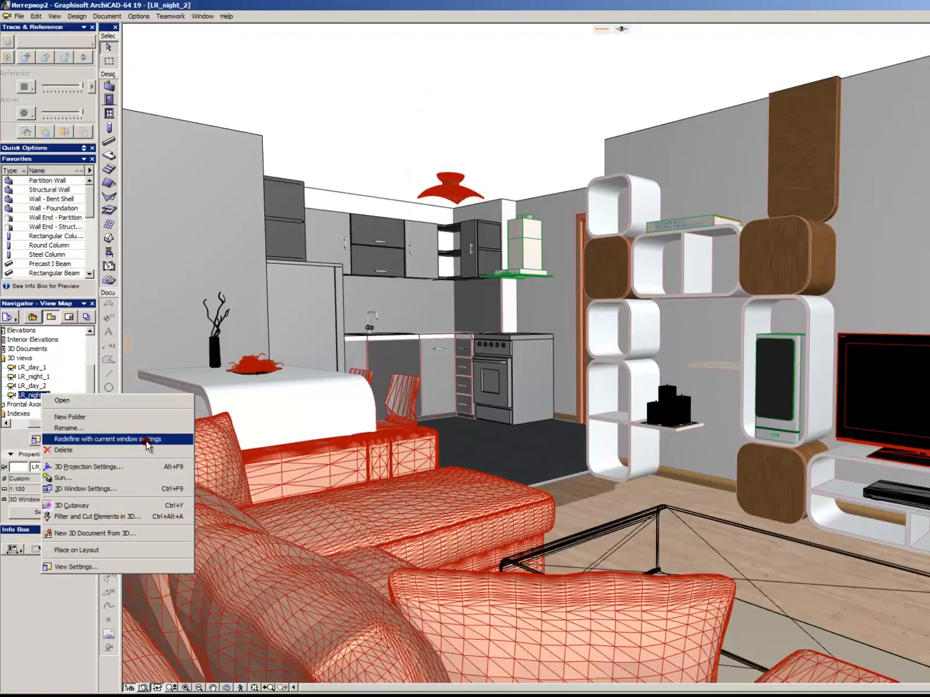
pyautogui.click(148, 445)
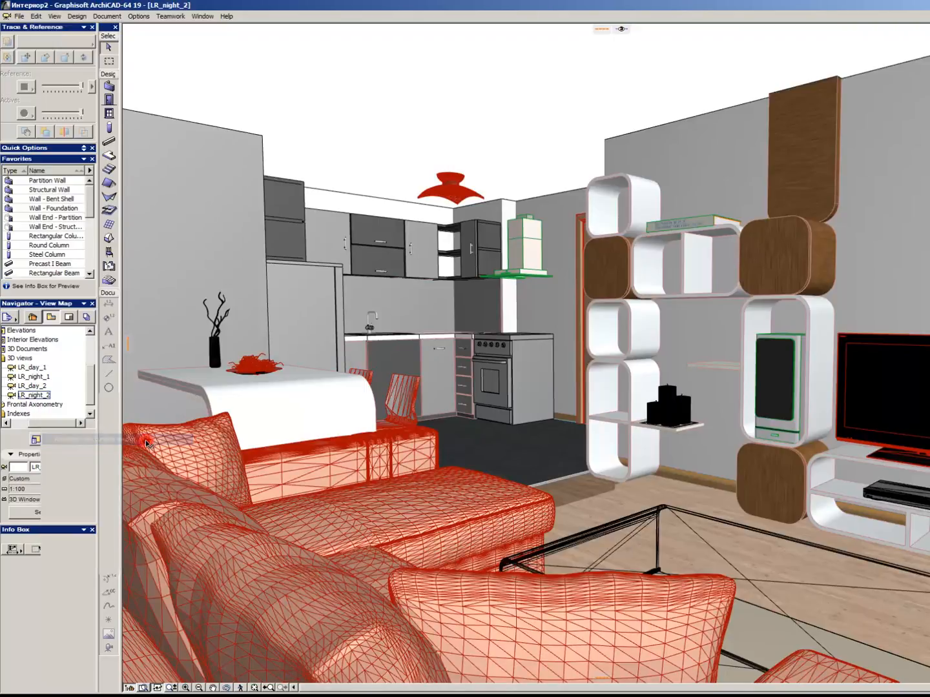
# Open the LR_night_1 view and, in its perspective settings, move the sun to an azimuth of about 182° with an altitude of 40°.
pyautogui.click(36, 377)
pyautogui.doubleClick(36, 376)
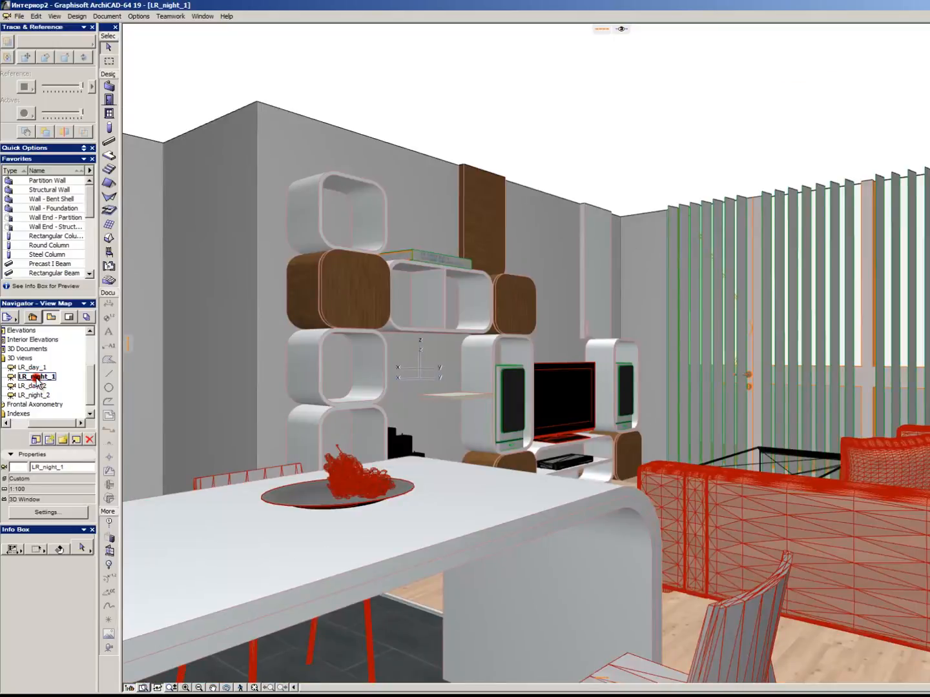
pyautogui.hotkey('alt', 'F9')
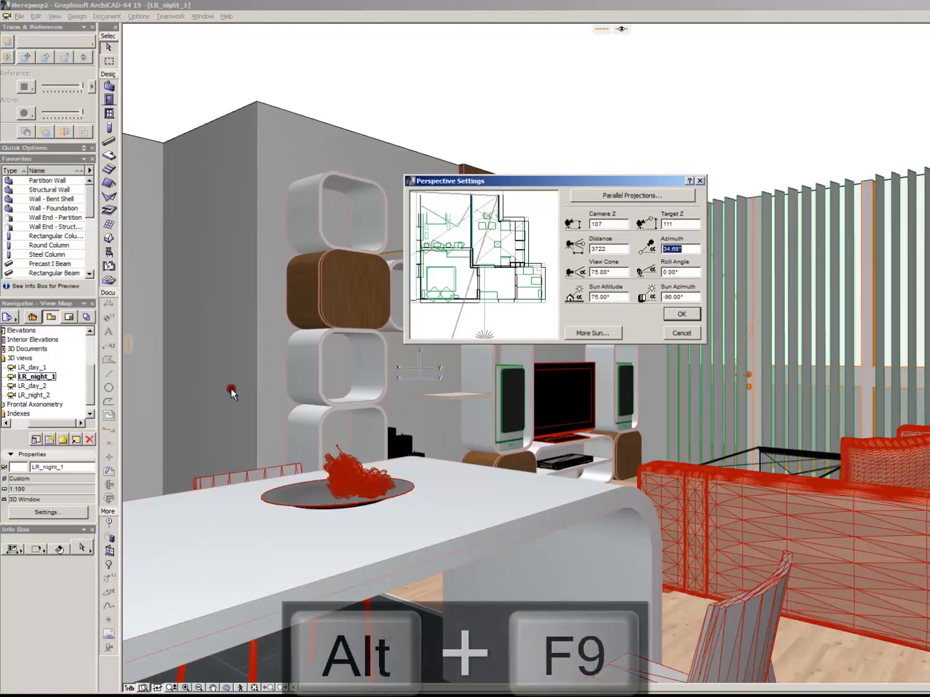
pyautogui.moveTo(478, 332)
pyautogui.mouseDown()
pyautogui.moveTo(390, 263)
pyautogui.moveTo(404, 250)
pyautogui.moveTo(413, 264)
pyautogui.mouseUp()
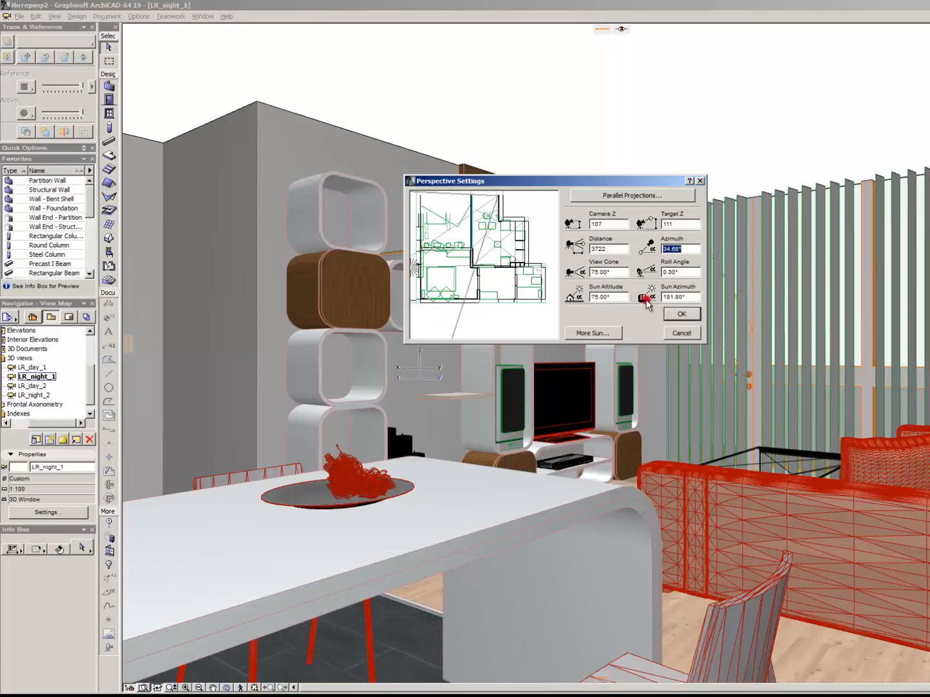
pyautogui.doubleClick(607, 298)
pyautogui.write('40')
# Raise both the camera height and the target height to 170 and apply the perspective settings.
pyautogui.doubleClick(616, 225)
pyautogui.doubleClick(671, 225)
pyautogui.write('170')
pyautogui.click(682, 313)
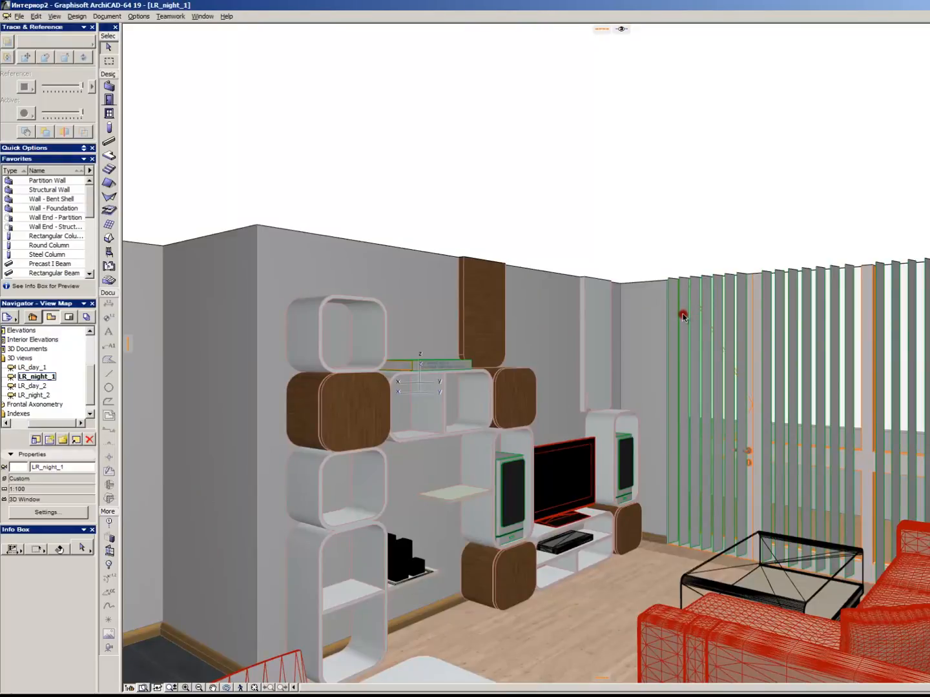
# Set the camera and target heights to 140 in the perspective settings and redefine LR_night_1 with the current window settings.
pyautogui.hotkey('alt', 'F9')
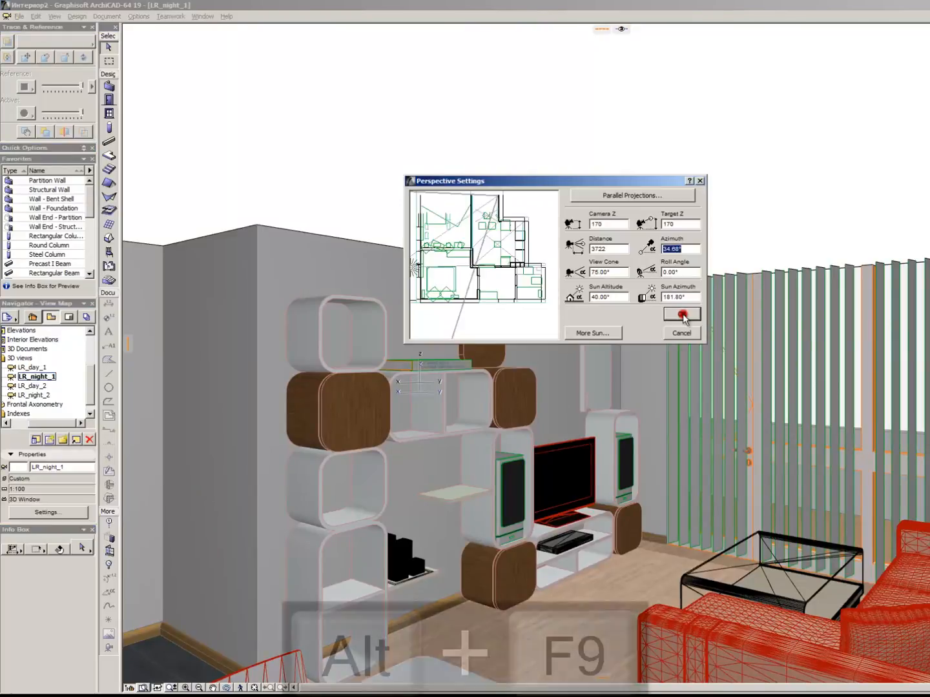
pyautogui.doubleClick(608, 223)
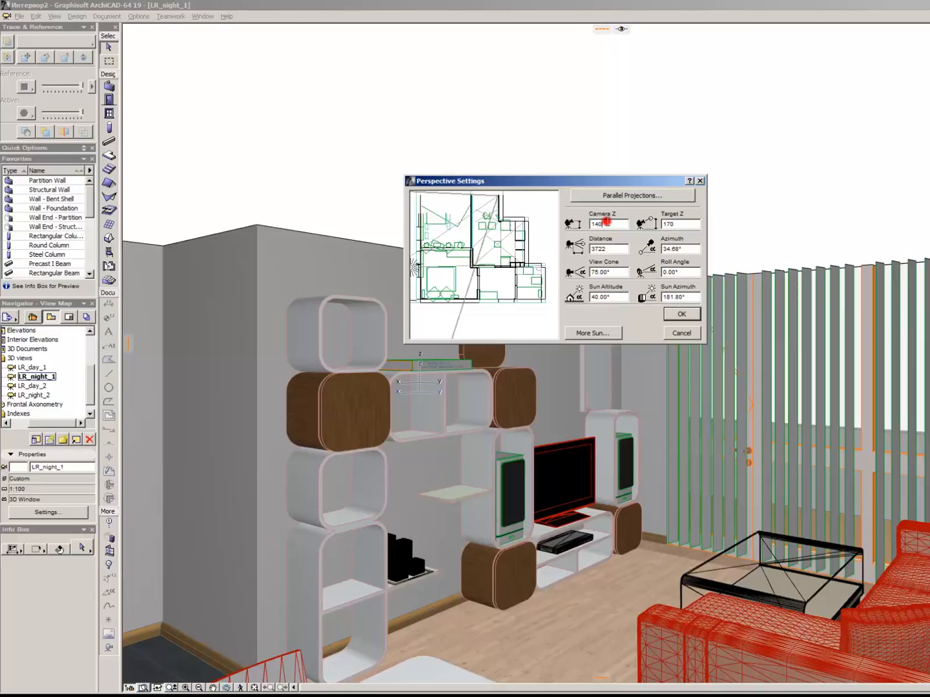
pyautogui.write('140')
pyautogui.doubleClick(665, 224)
pyautogui.click(686, 314)
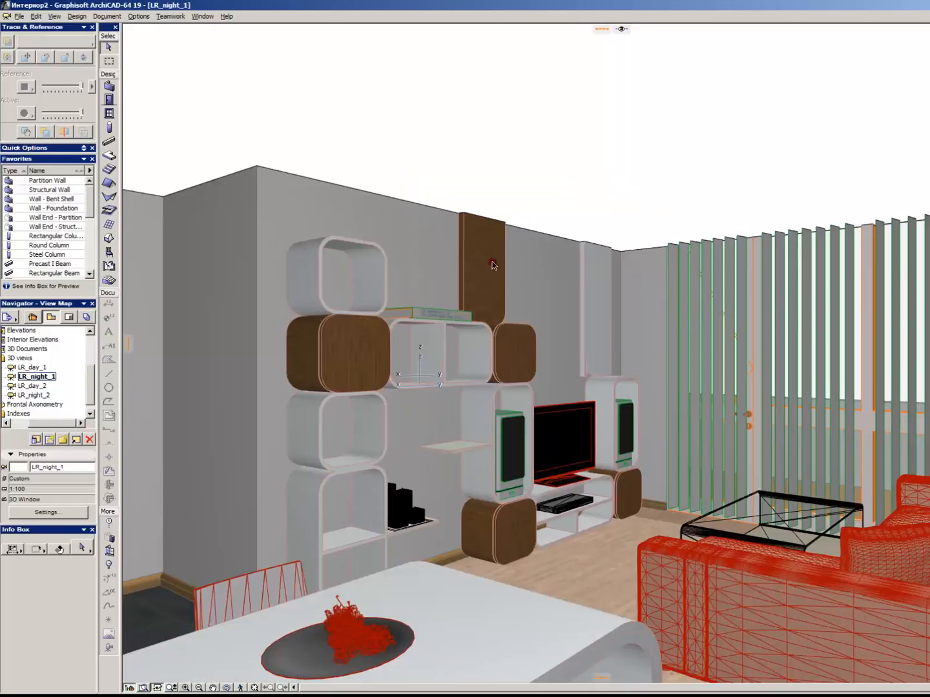
pyautogui.rightClick(40, 373)
pyautogui.rightClick(23, 377)
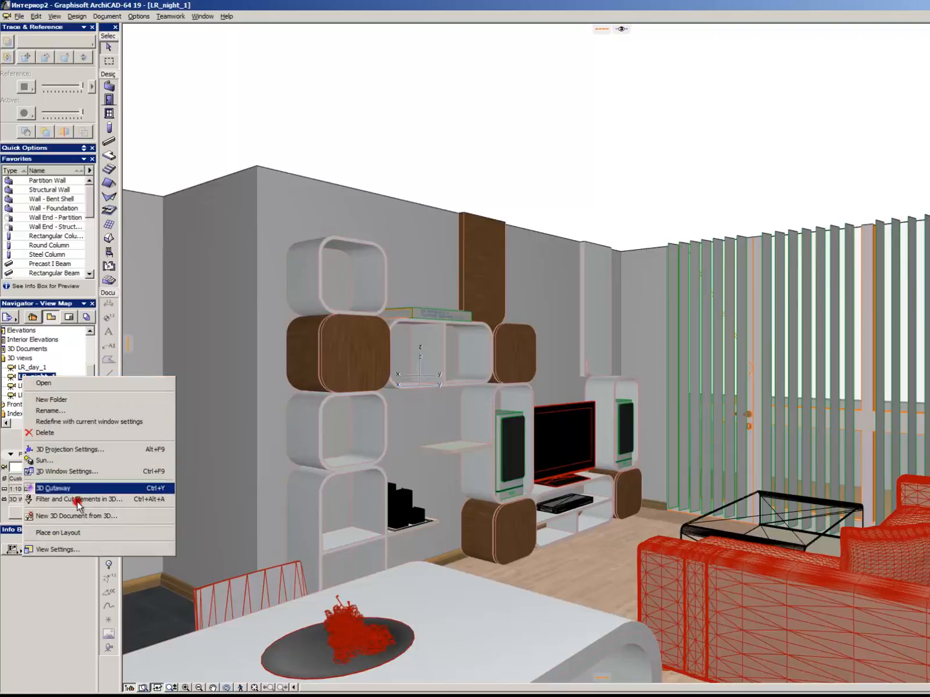
pyautogui.click(95, 423)
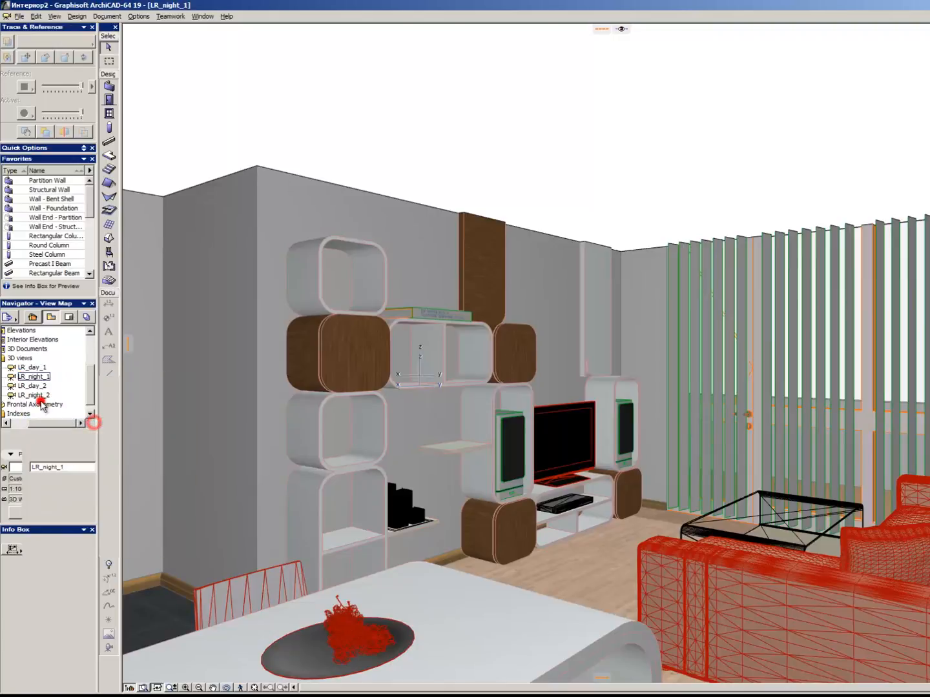
# Open the LR_night_2 view and review its stored view settings without changing them.
pyautogui.click(36, 394)
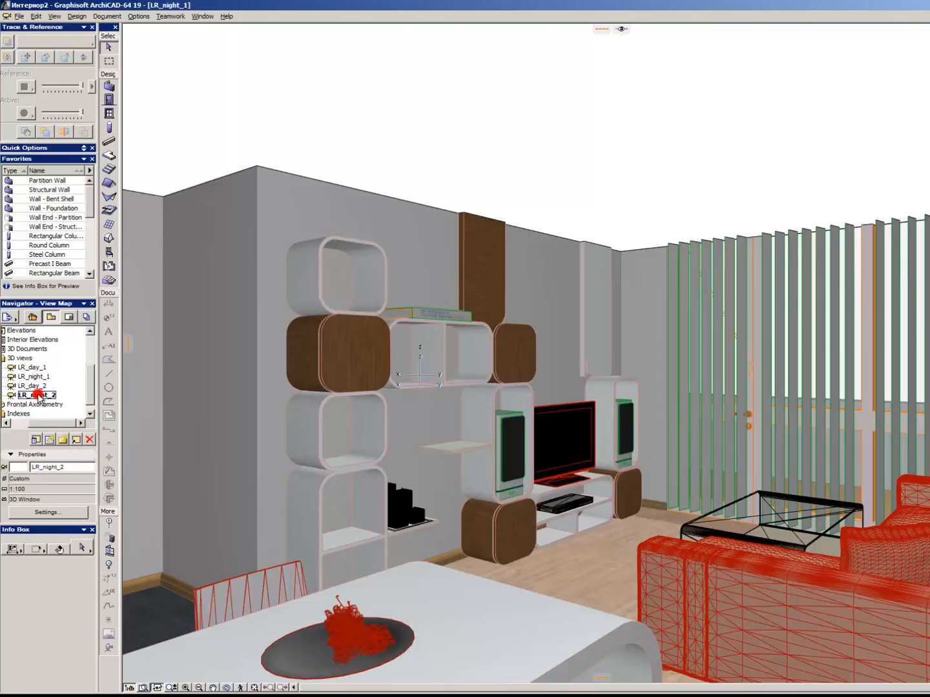
pyautogui.doubleClick(38, 395)
pyautogui.rightClick(37, 396)
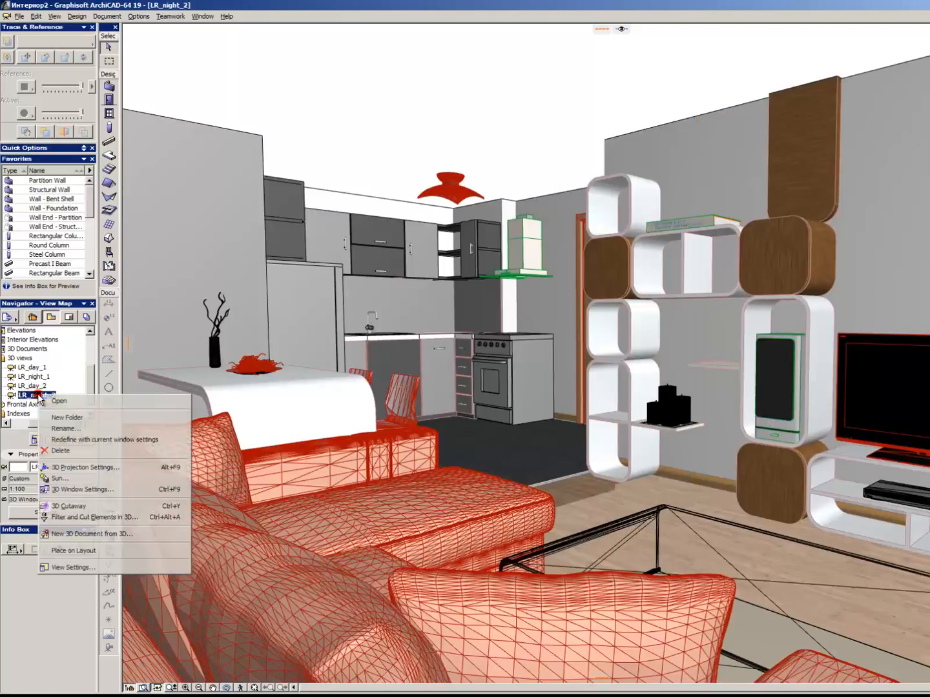
pyautogui.click(114, 568)
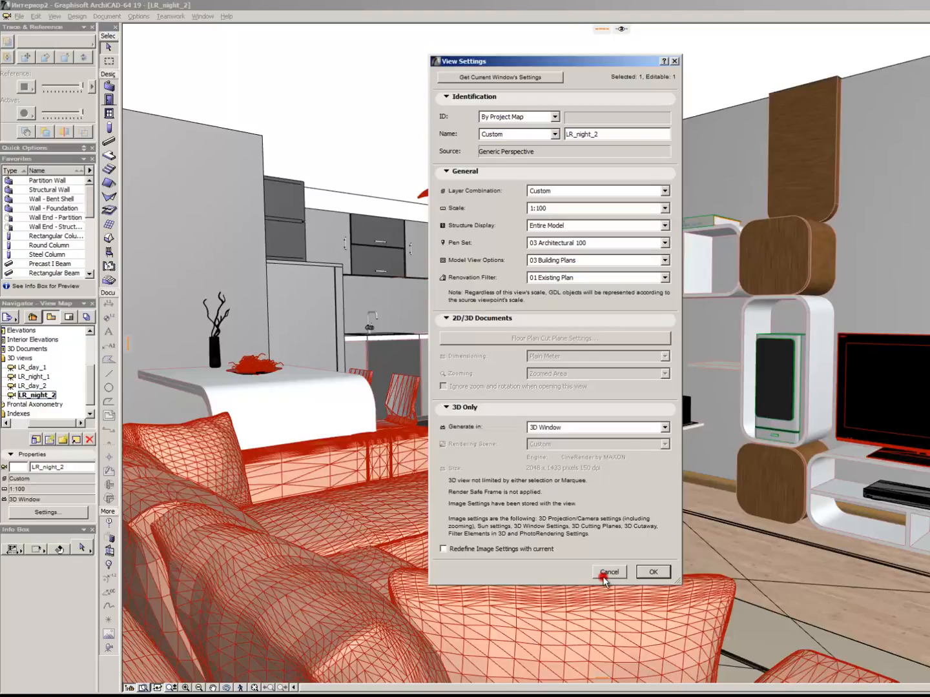
pyautogui.click(608, 573)
# Set the camera height to 115 and the target height to -15, and redefine LR_night_2 with the current window settings.
pyautogui.hotkey('alt', 'F9')
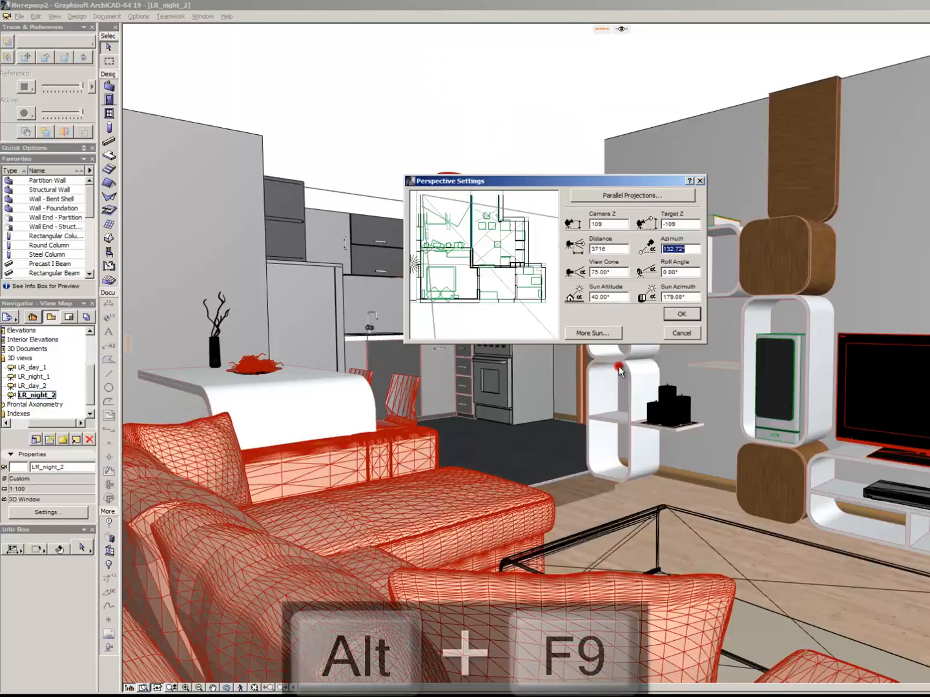
pyautogui.doubleClick(608, 224)
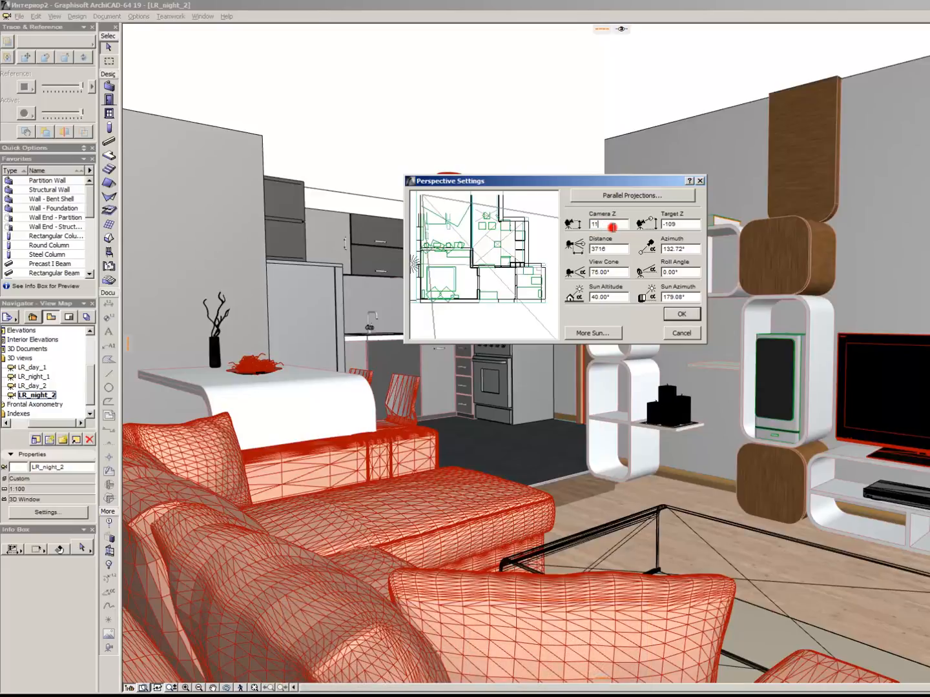
pyautogui.write('115')
pyautogui.press('Tab')
pyautogui.write('-15')
pyautogui.click(689, 318)
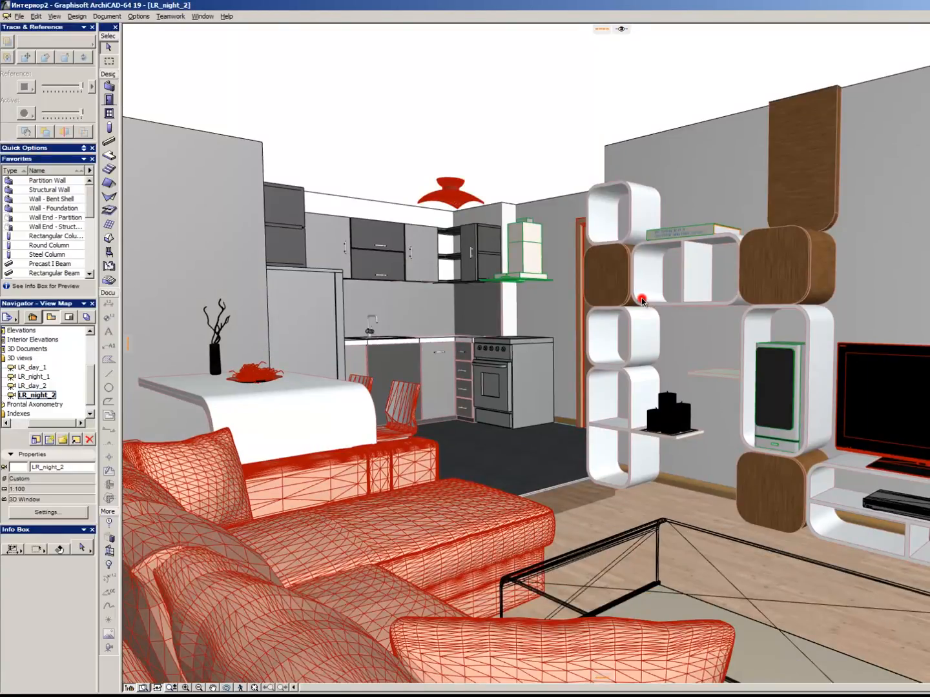
pyautogui.rightClick(46, 396)
pyautogui.click(102, 438)
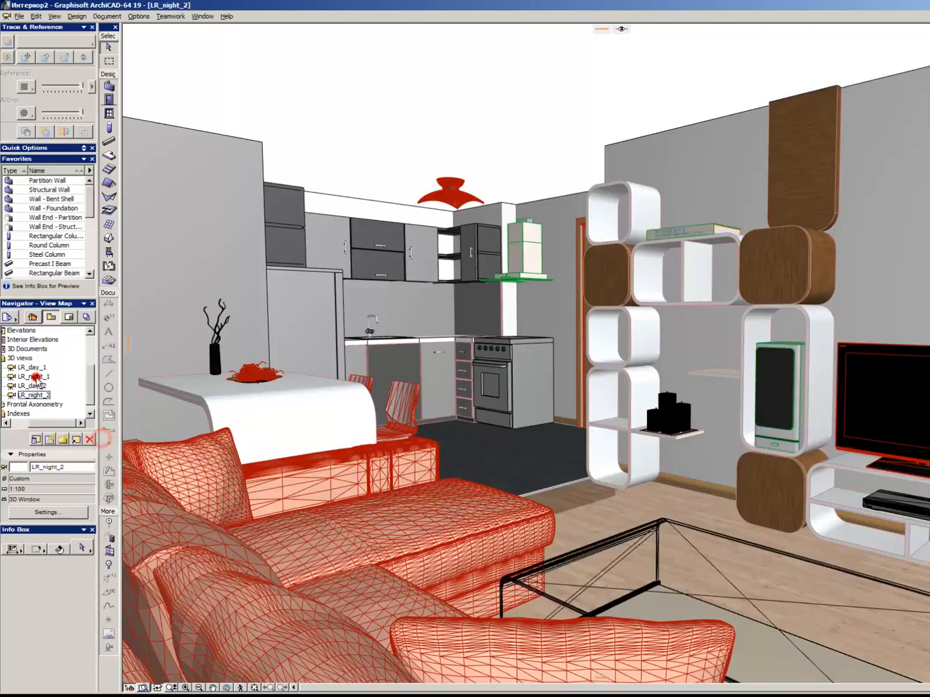
# Open the LR_day_1 view and, in its perspective settings, move the sun to an azimuth of about 182° with an altitude of 35°.
pyautogui.click(40, 368)
pyautogui.doubleClick(40, 368)
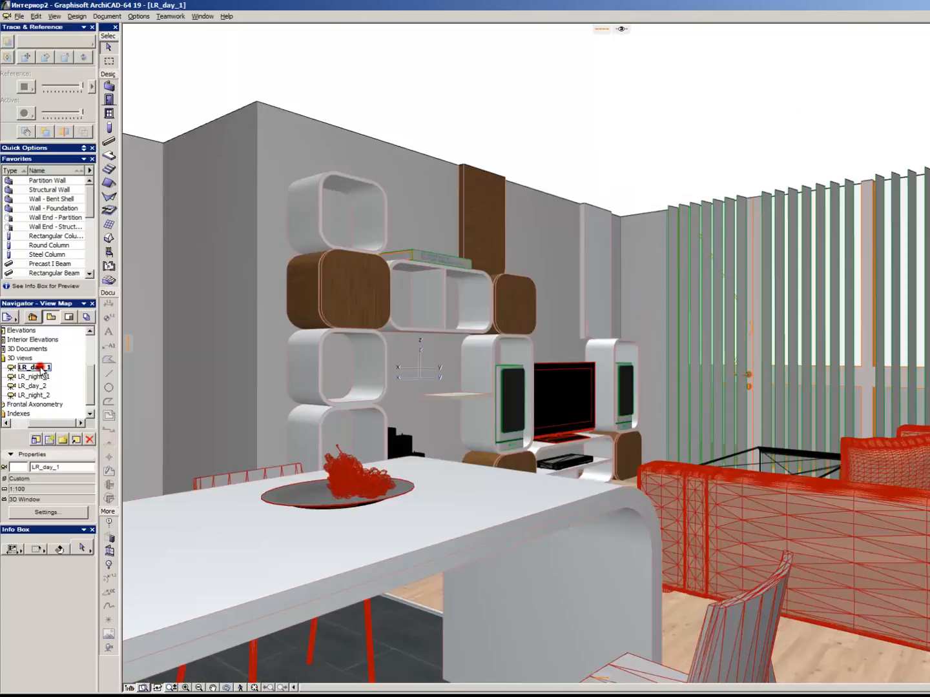
pyautogui.hotkey('alt', 'F9')
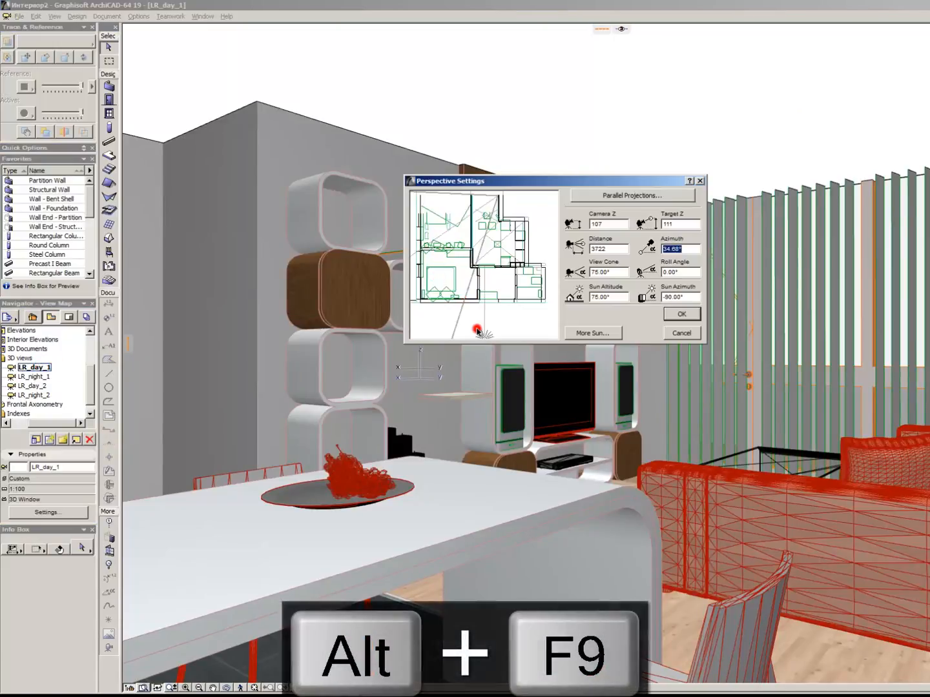
pyautogui.moveTo(457, 324)
pyautogui.mouseDown()
pyautogui.moveTo(389, 238)
pyautogui.moveTo(414, 269)
pyautogui.mouseUp()
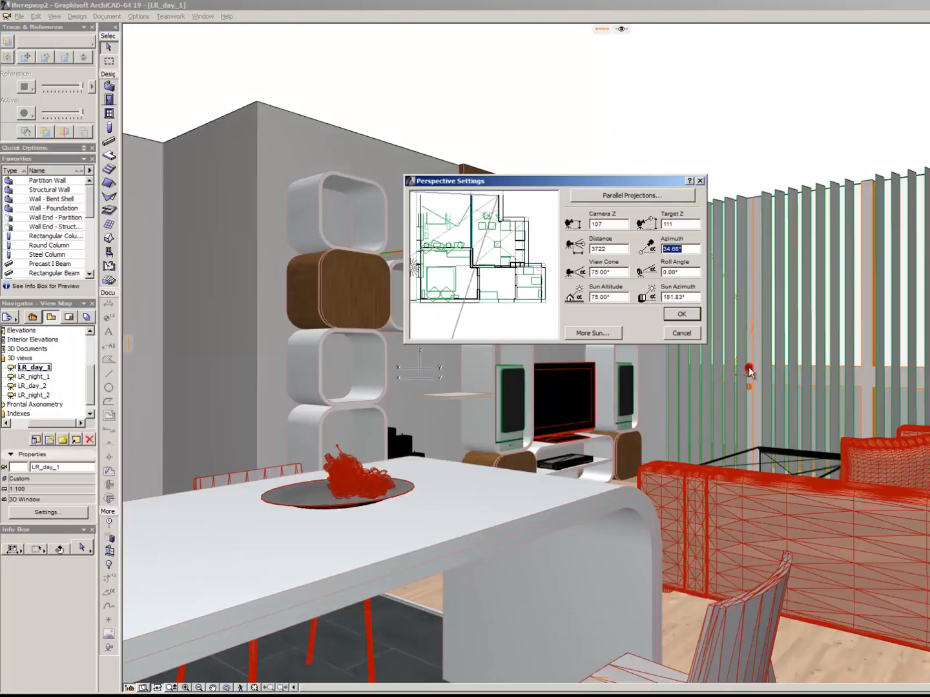
pyautogui.click(606, 299)
# Set the camera and target heights of LR_day_1 to 140 and apply the perspective settings.
pyautogui.click(610, 224)
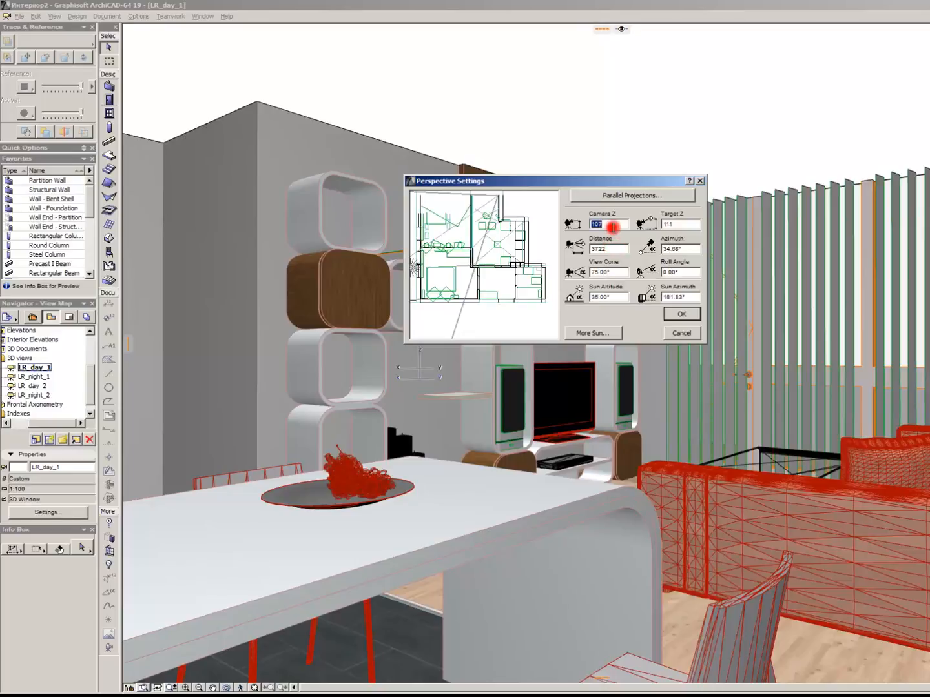
pyautogui.write('1')
pyautogui.click(671, 224)
pyautogui.write('140')
pyautogui.click(689, 315)
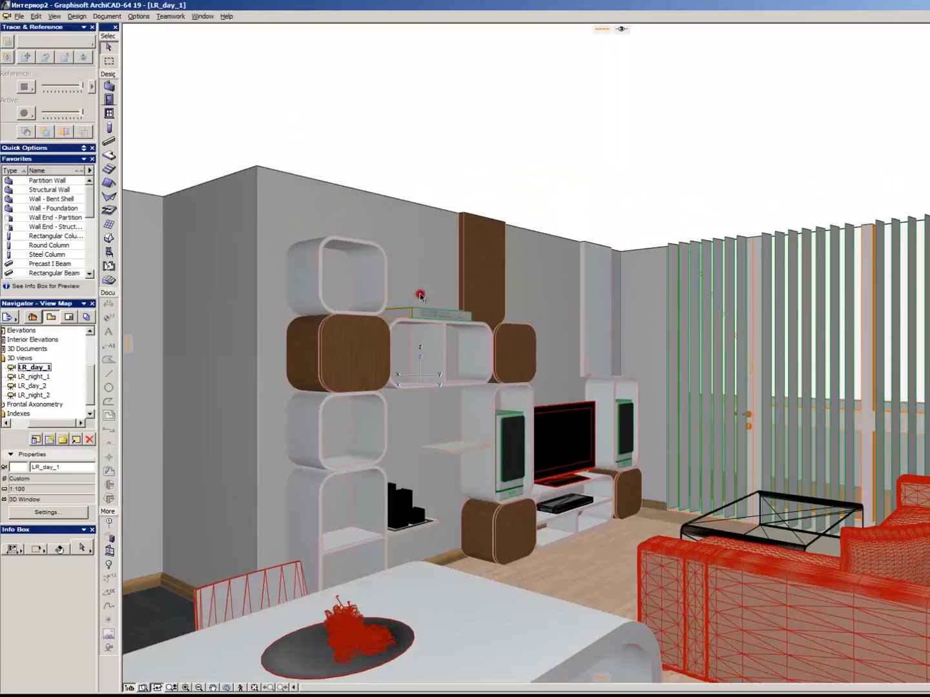
pyautogui.rightClick(43, 371)
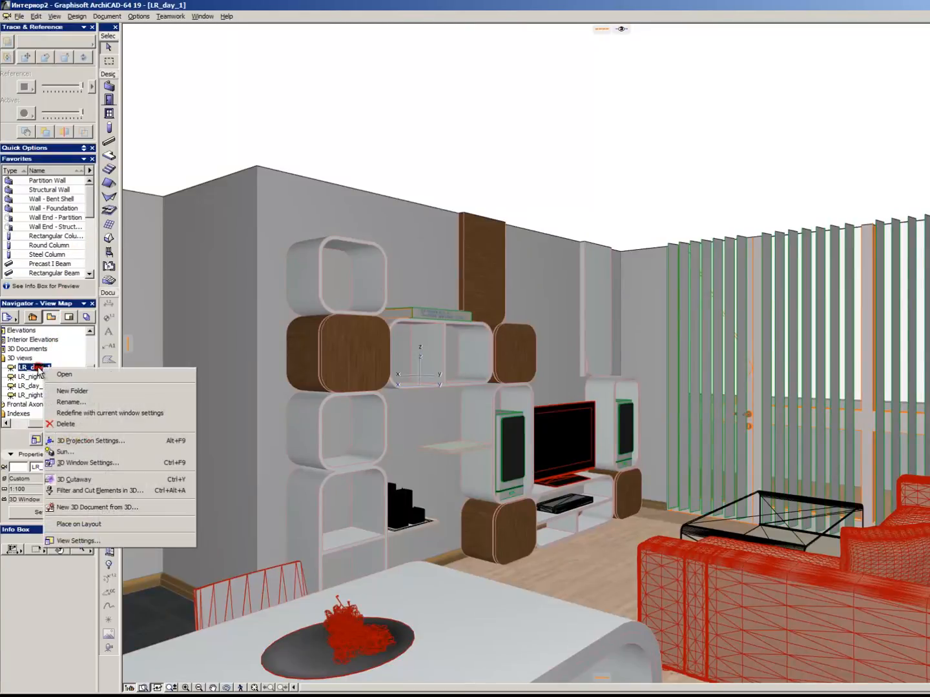
pyautogui.click(39, 369)
# In the PhotoRendering settings, choose the 1024 x 768 screen size and change the image width to 2048 pixels.
pyautogui.hotkey('alt', 'F10')
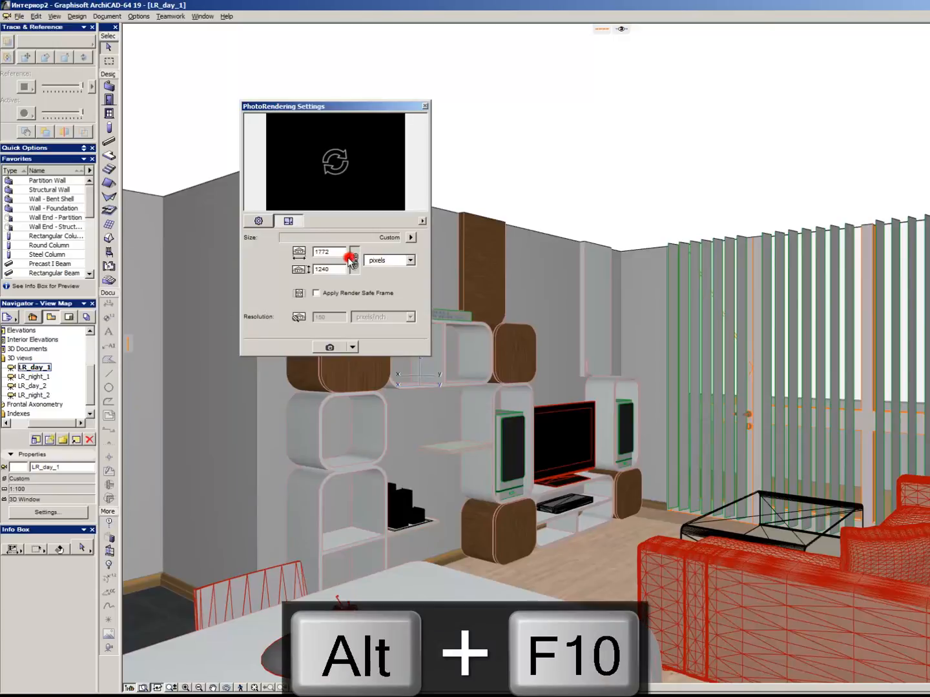
pyautogui.click(409, 237)
pyautogui.moveTo(473, 246)
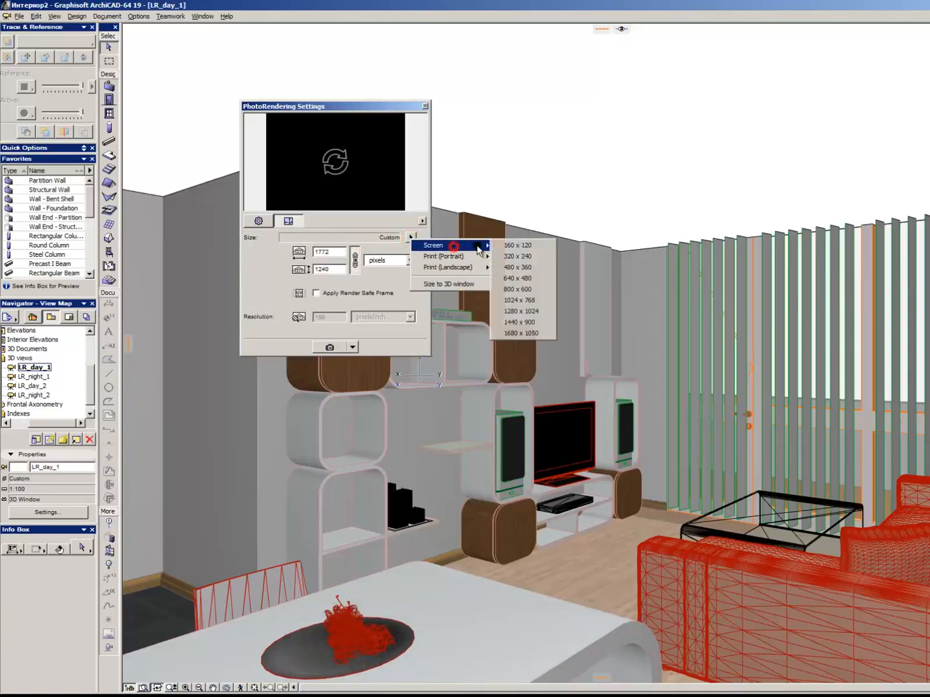
pyautogui.click(526, 300)
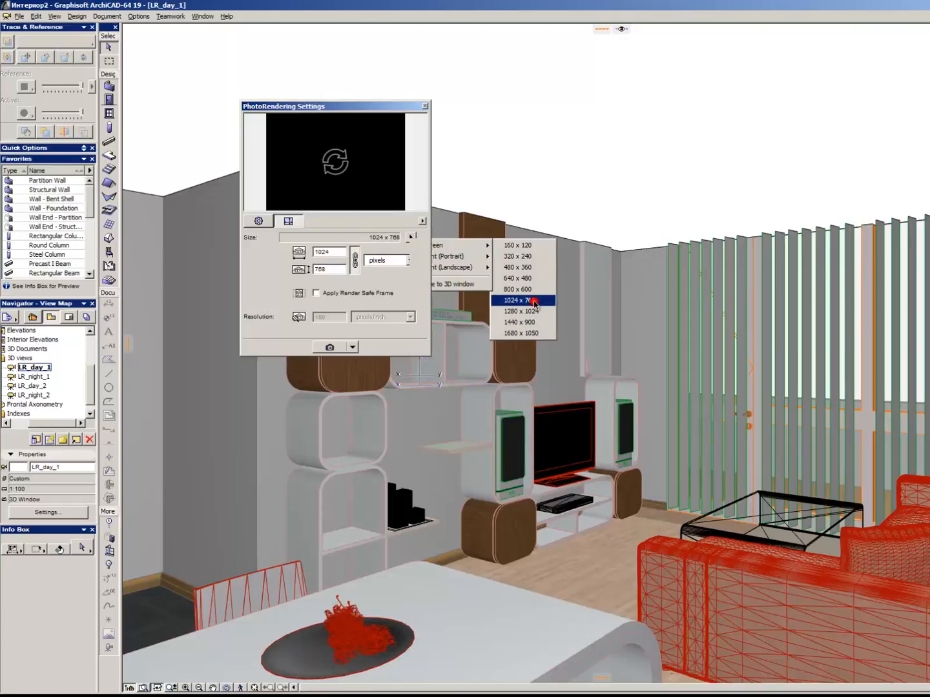
pyautogui.doubleClick(338, 251)
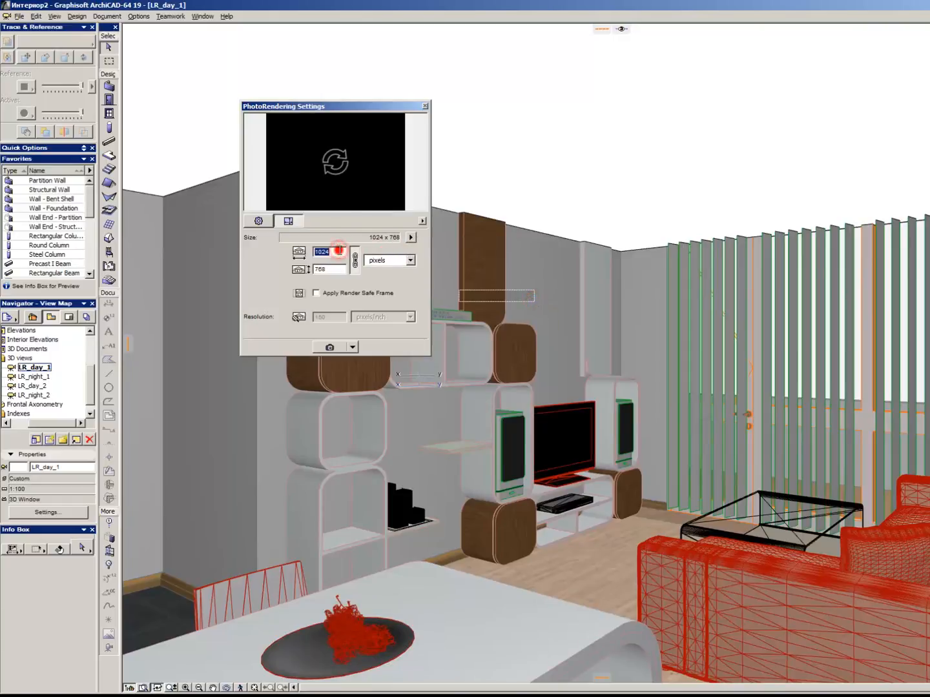
pyautogui.write('2048')
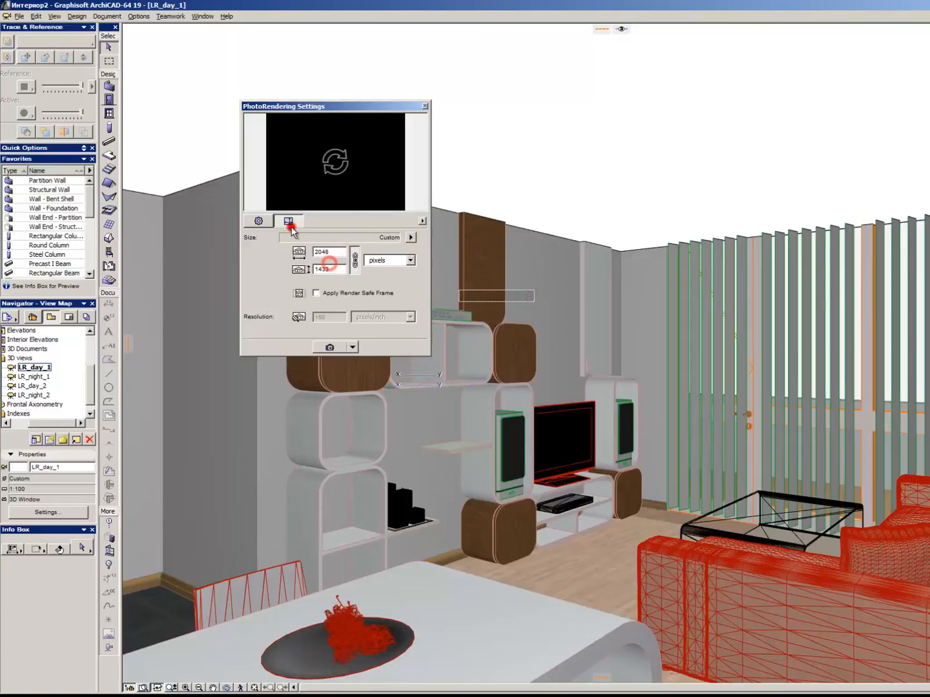
# Open the PhotoRendering scene manager and expand the Indoor Daylight group of photorealistic scenes.
pyautogui.click(259, 221)
pyautogui.click(349, 240)
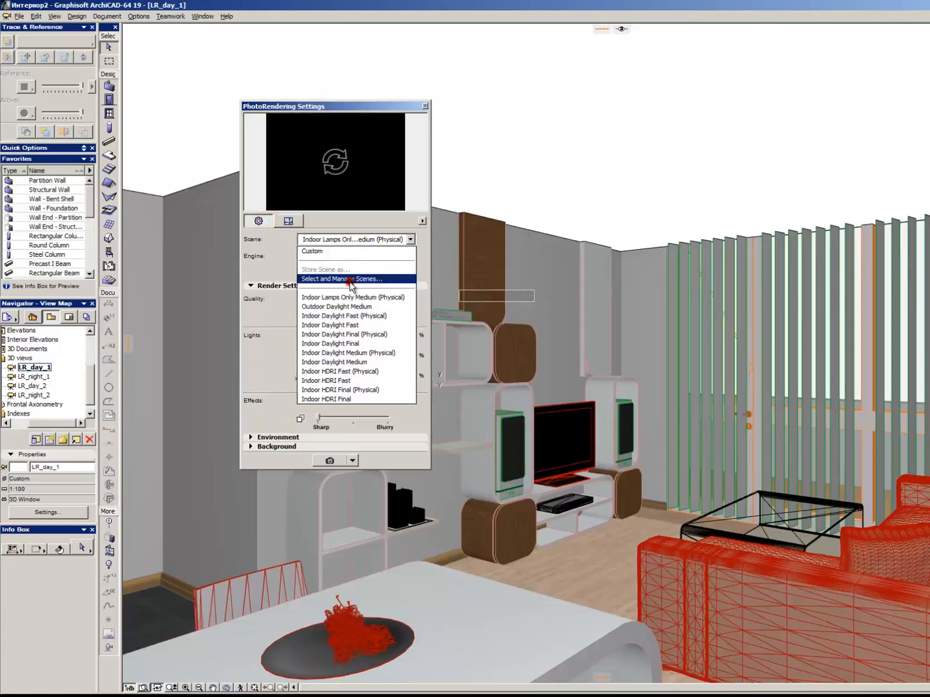
pyautogui.click(284, 258)
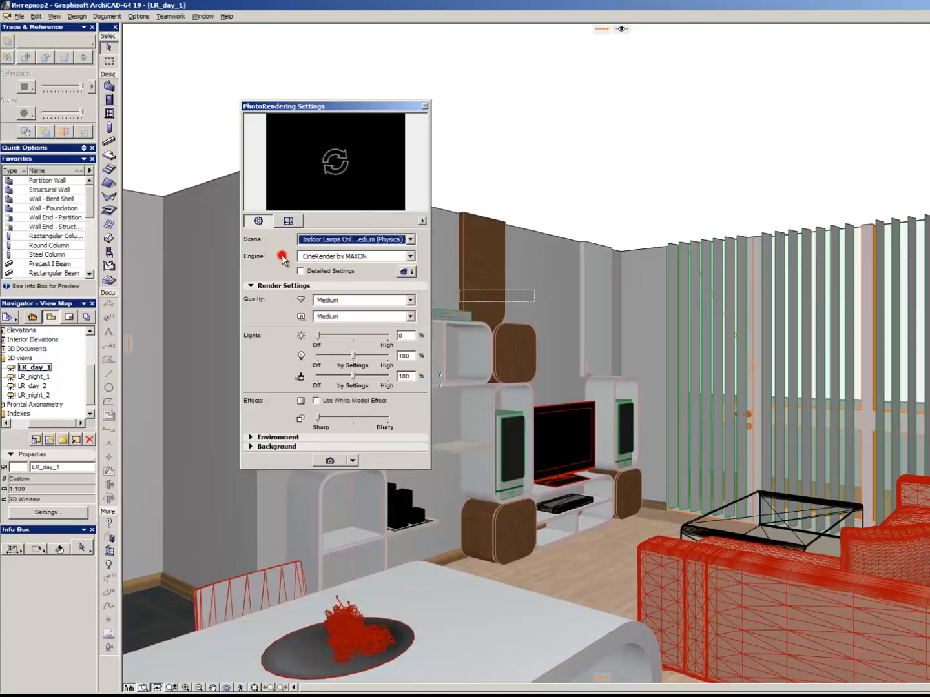
pyautogui.click(337, 239)
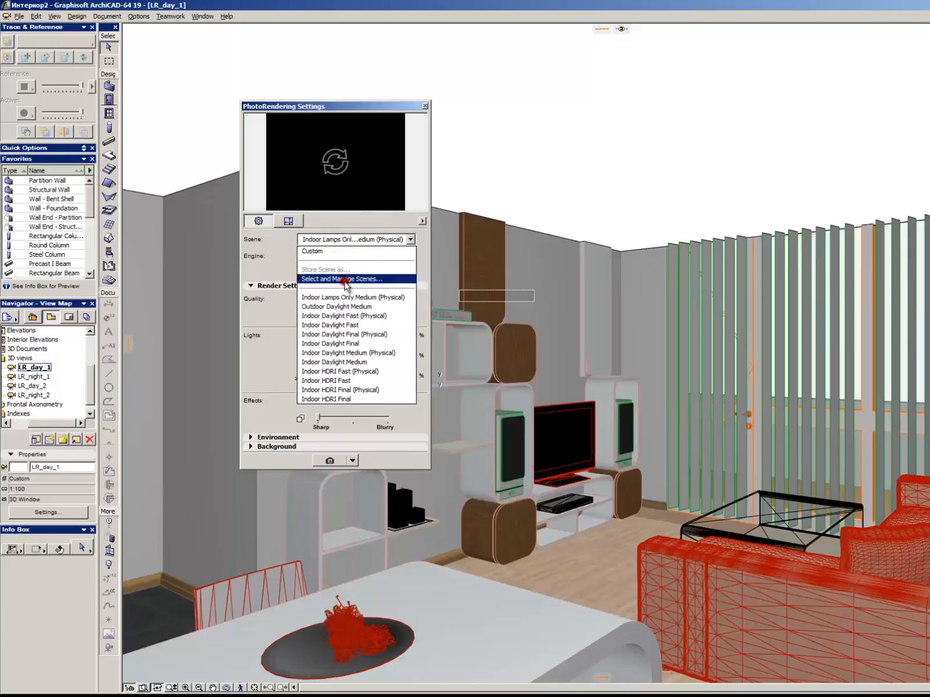
pyautogui.click(346, 282)
pyautogui.moveTo(537, 173); pyautogui.dragTo(334, 338)
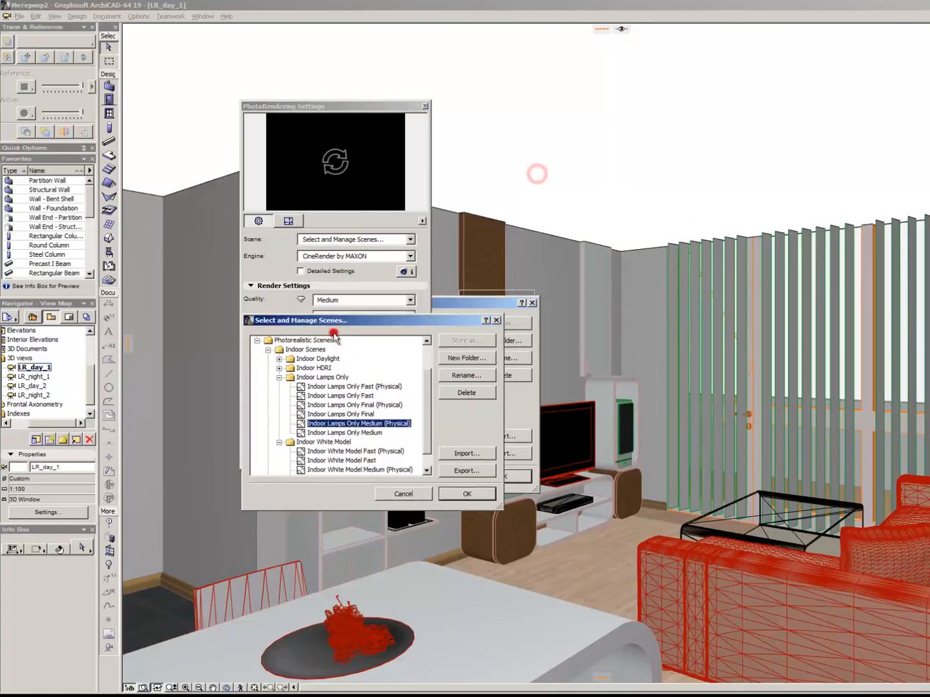
pyautogui.click(322, 416)
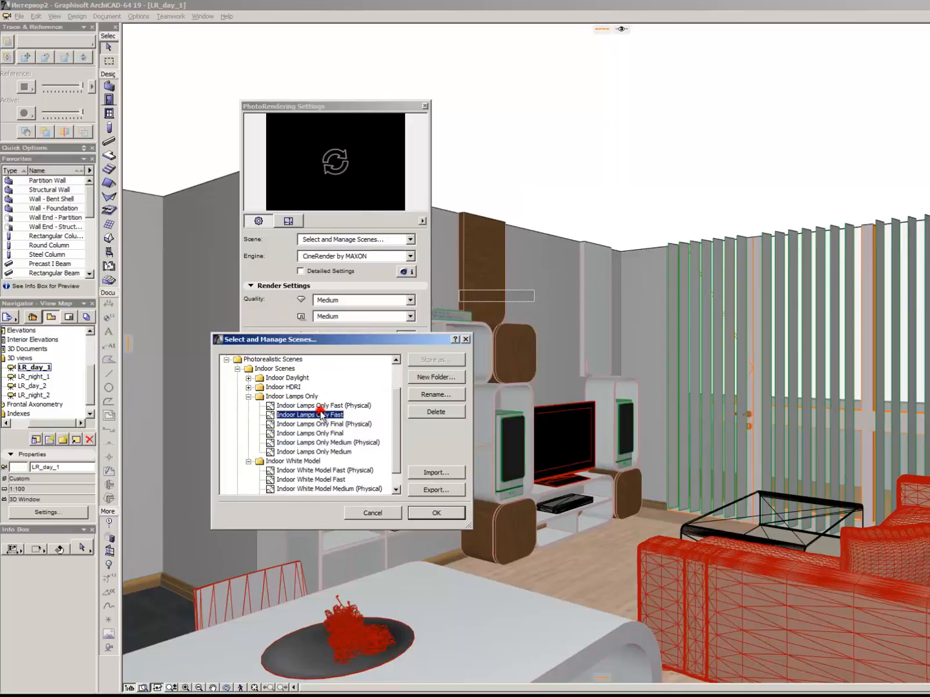
pyautogui.scroll(-1, 321, 415)
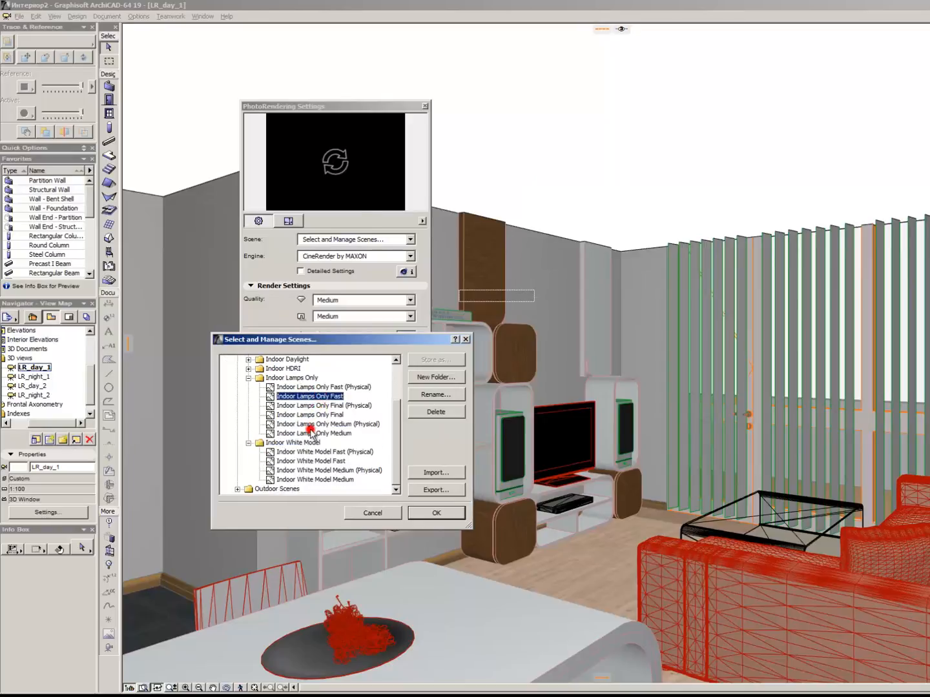
pyautogui.click(247, 368)
pyautogui.scroll(1, 247, 374)
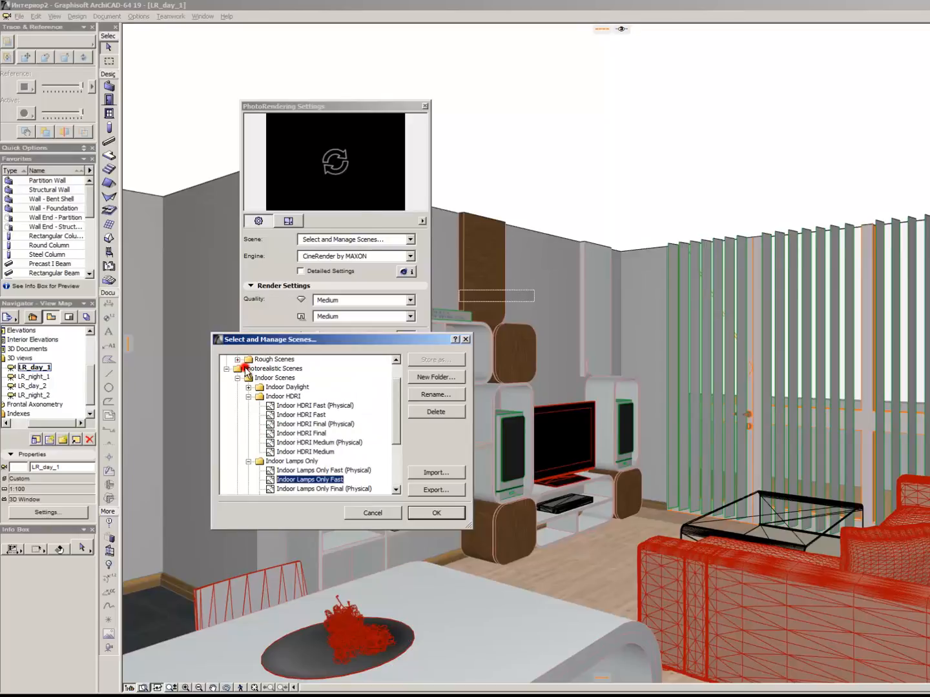
pyautogui.click(249, 388)
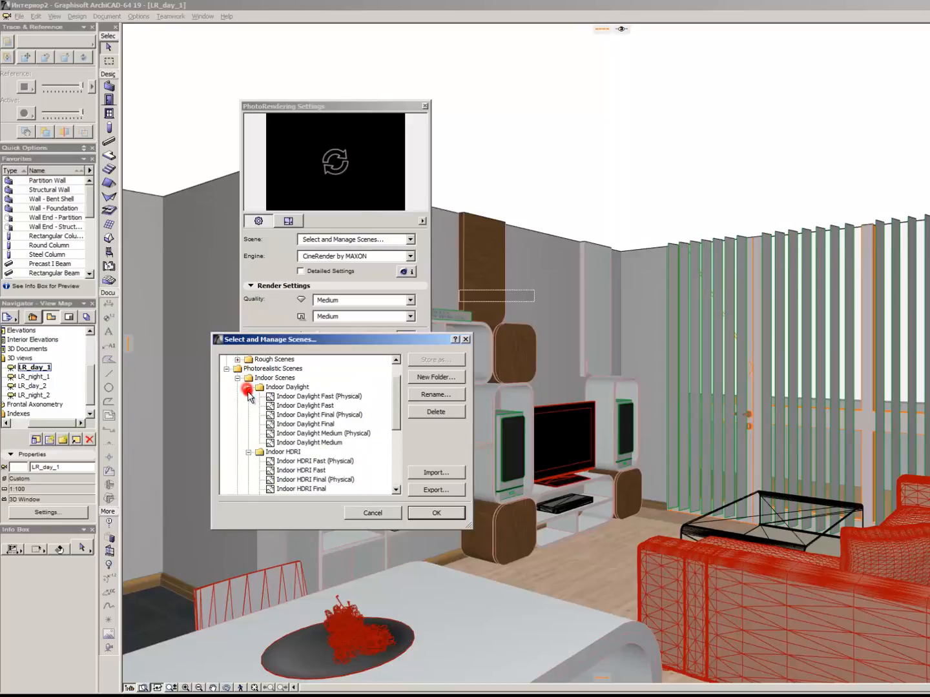
pyautogui.click(248, 453)
# Load the Indoor Daylight Medium (Physical) scene from the Indoor Daylight group.
pyautogui.click(312, 424)
pyautogui.click(314, 406)
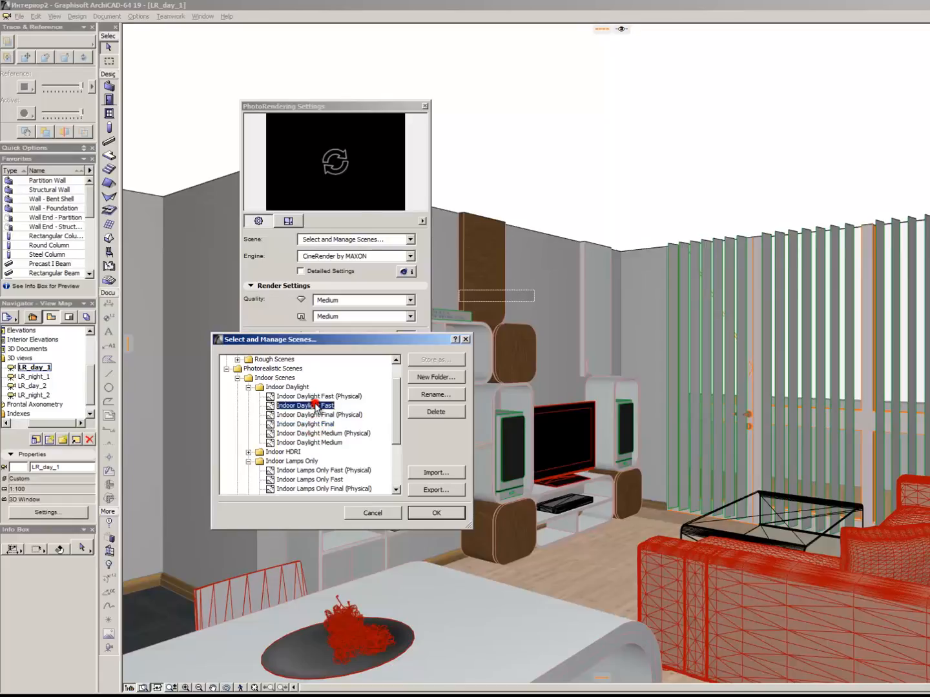
pyautogui.click(315, 425)
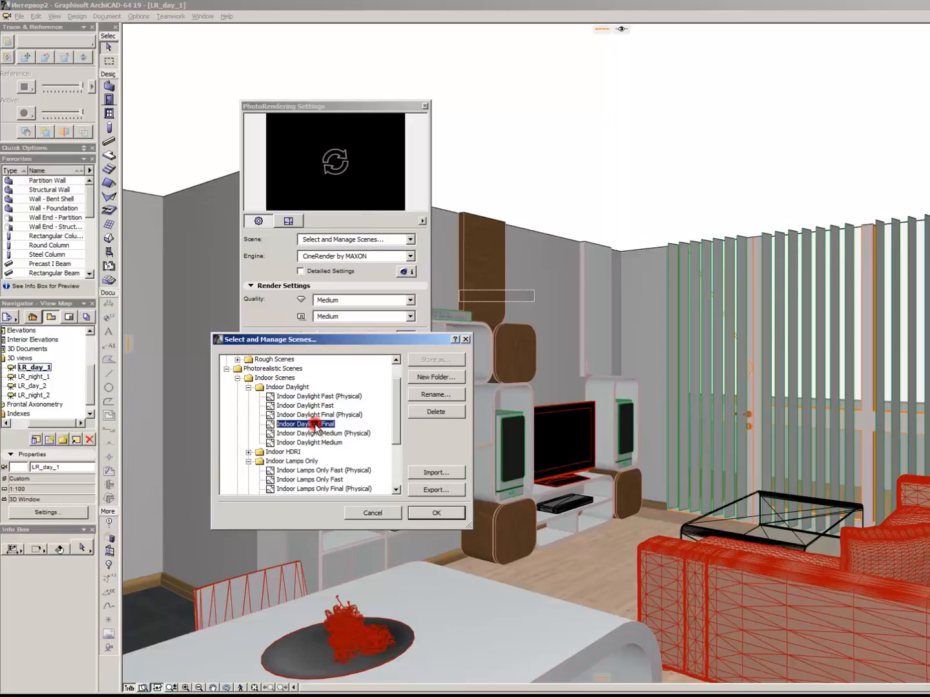
pyautogui.click(336, 415)
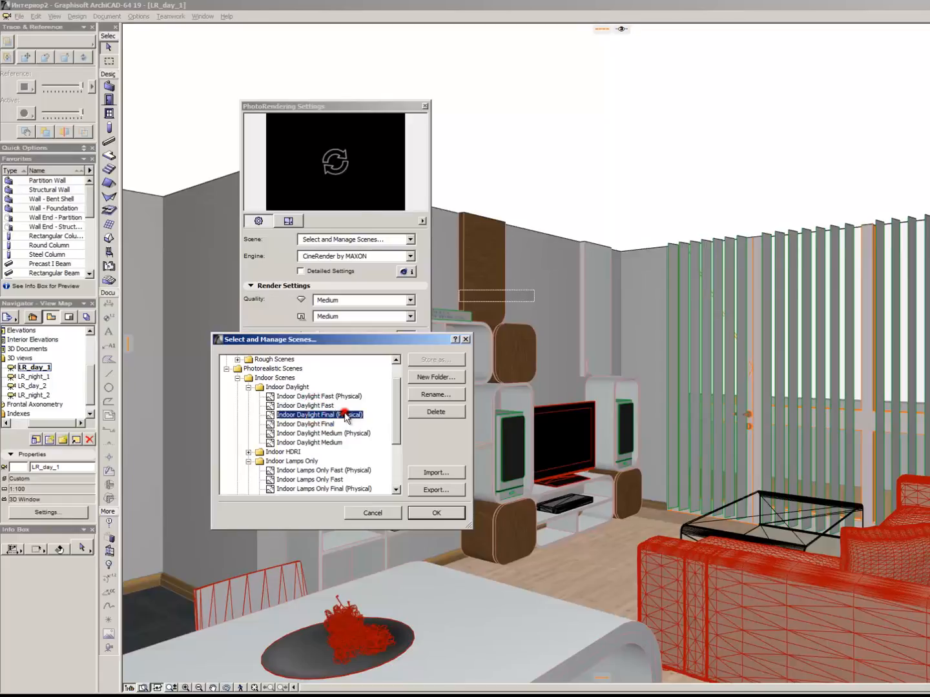
pyautogui.click(322, 434)
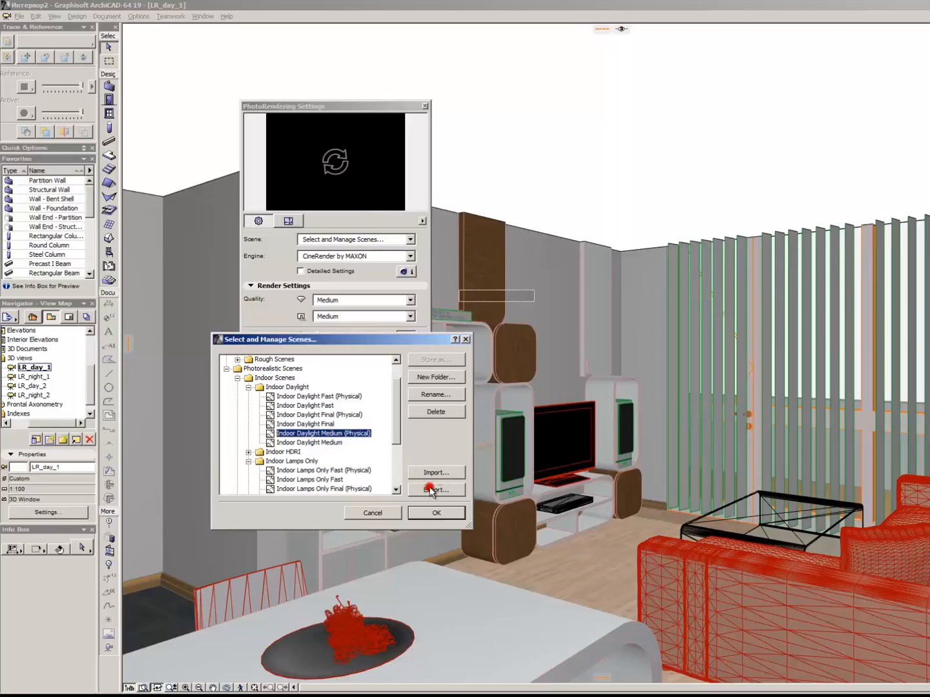
pyautogui.click(452, 514)
# Raise the sun light intensity of the rendering scene to 140%.
pyautogui.click(355, 337)
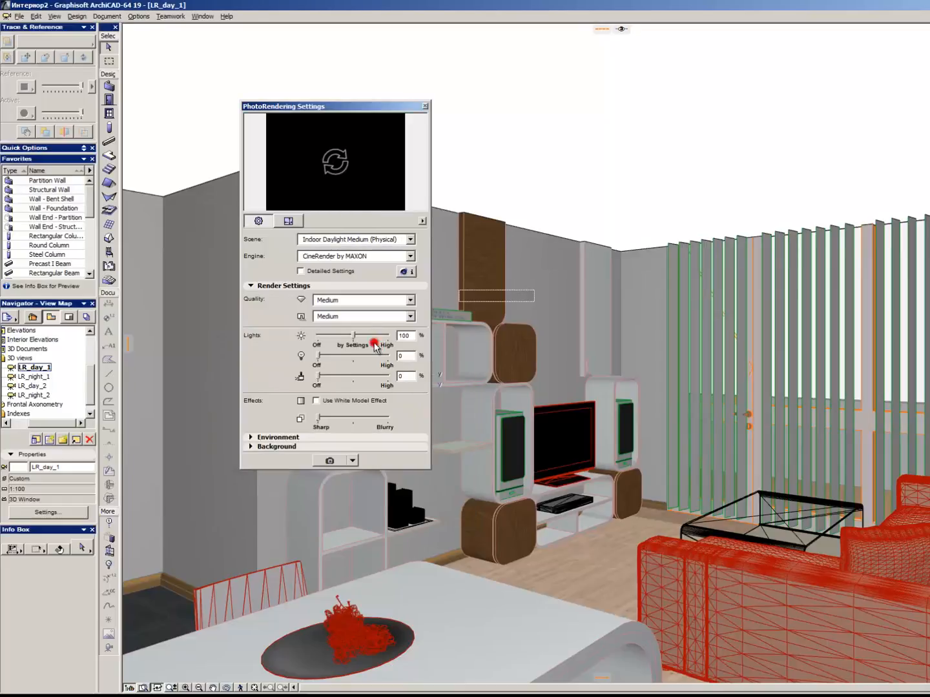
pyautogui.click(298, 336)
pyautogui.click(352, 337)
pyautogui.moveTo(355, 338); pyautogui.dragTo(367, 336)
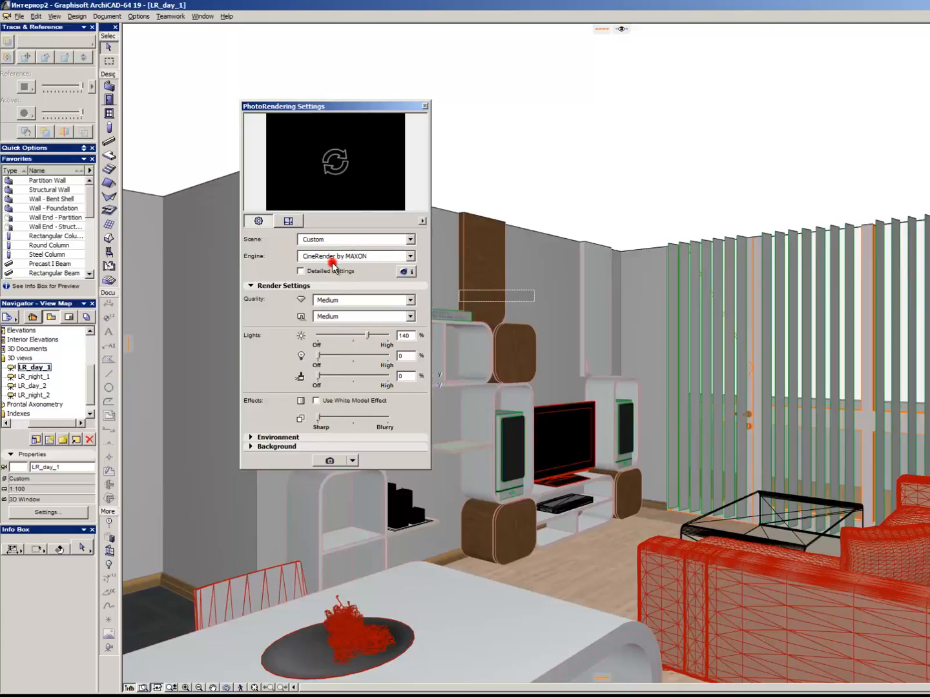
# Store the customised scene as Indoor Daylight Medium (Physical), replacing the existing scene of that name.
pyautogui.click(335, 238)
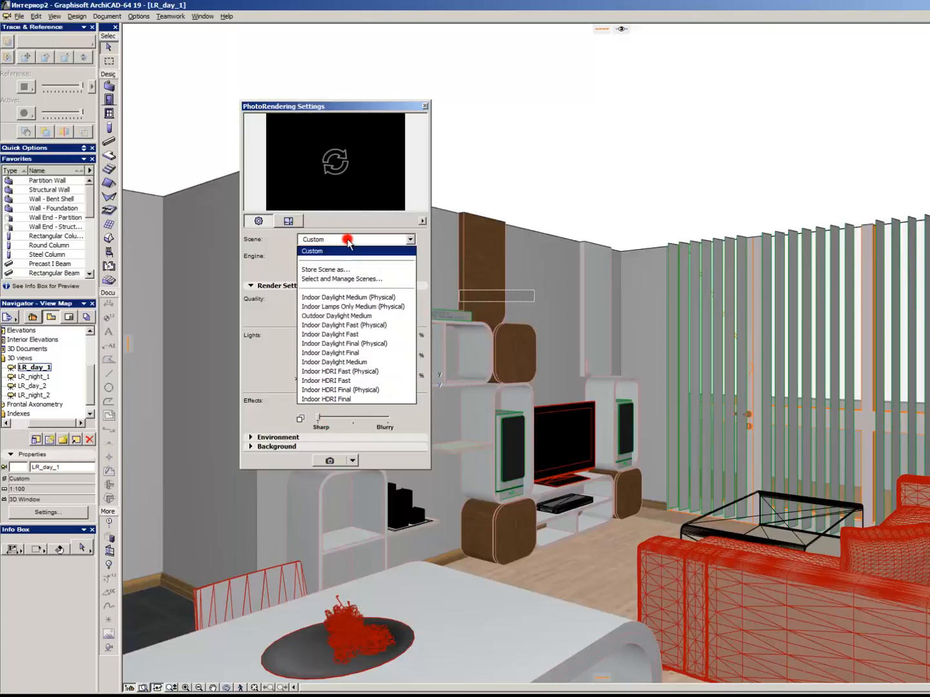
pyautogui.click(339, 269)
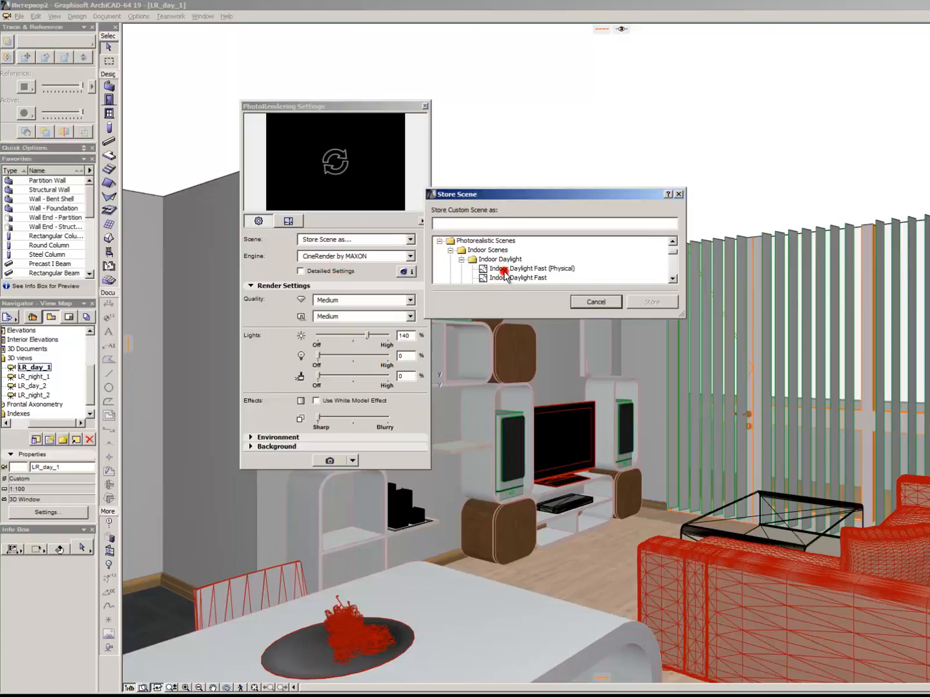
pyautogui.click(501, 268)
pyautogui.scroll(-1, 506, 274)
pyautogui.click(544, 277)
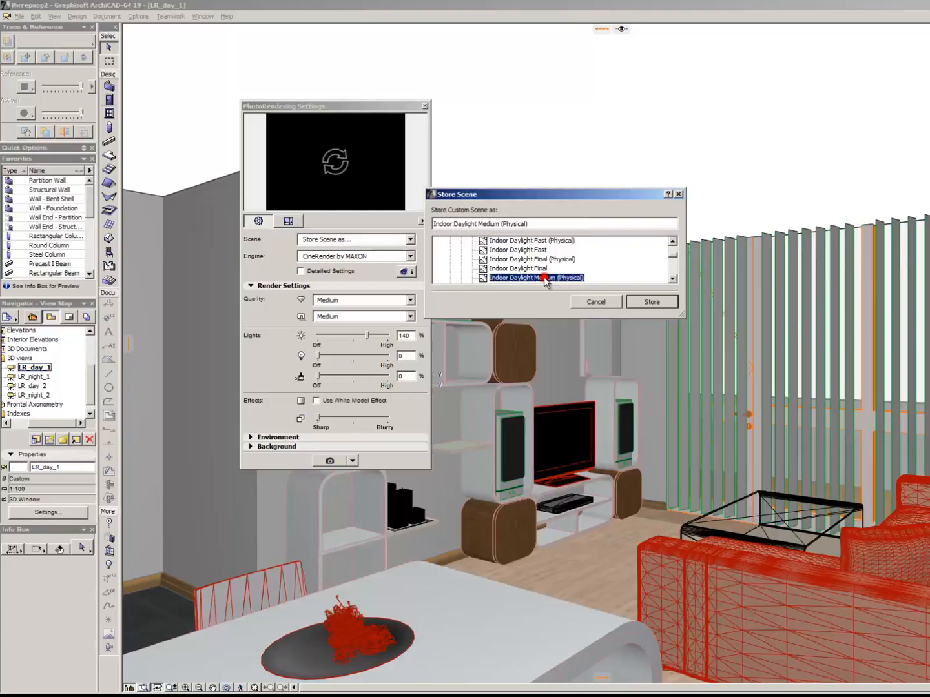
pyautogui.scroll(-1, 543, 281)
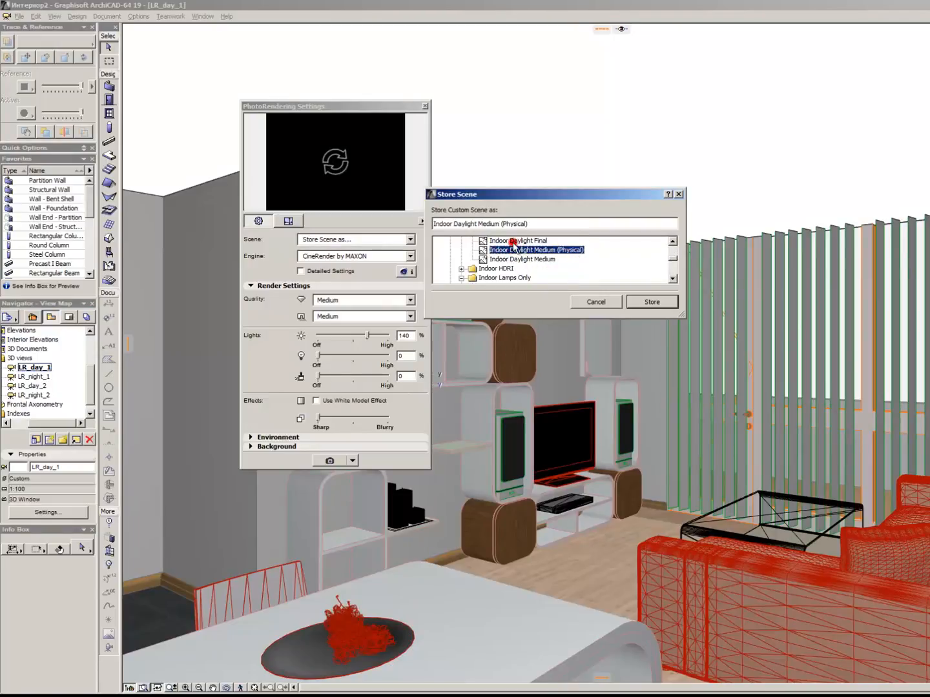
pyautogui.click(650, 304)
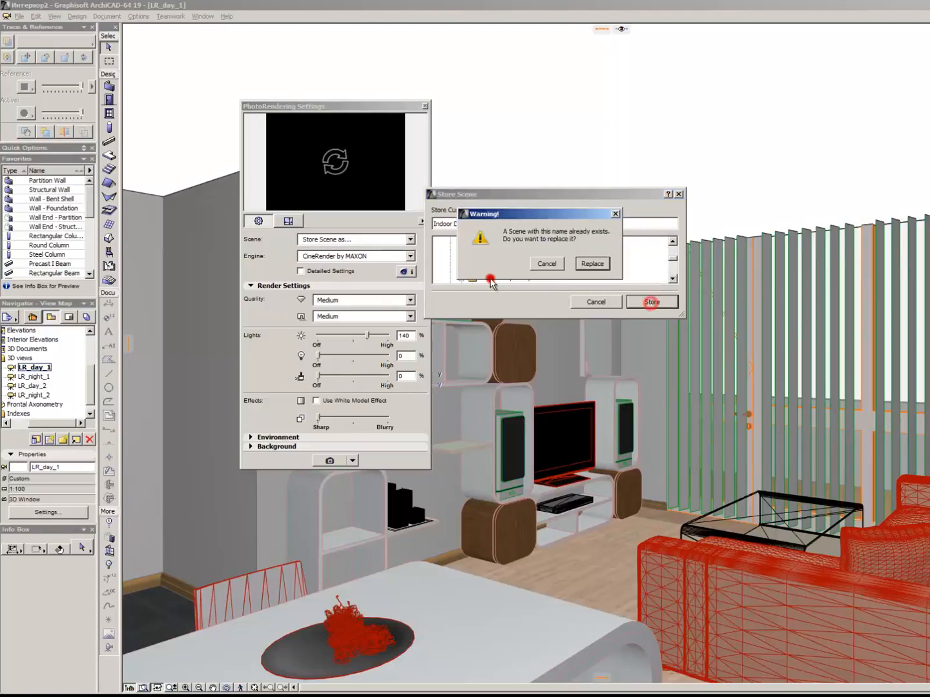
pyautogui.click(591, 265)
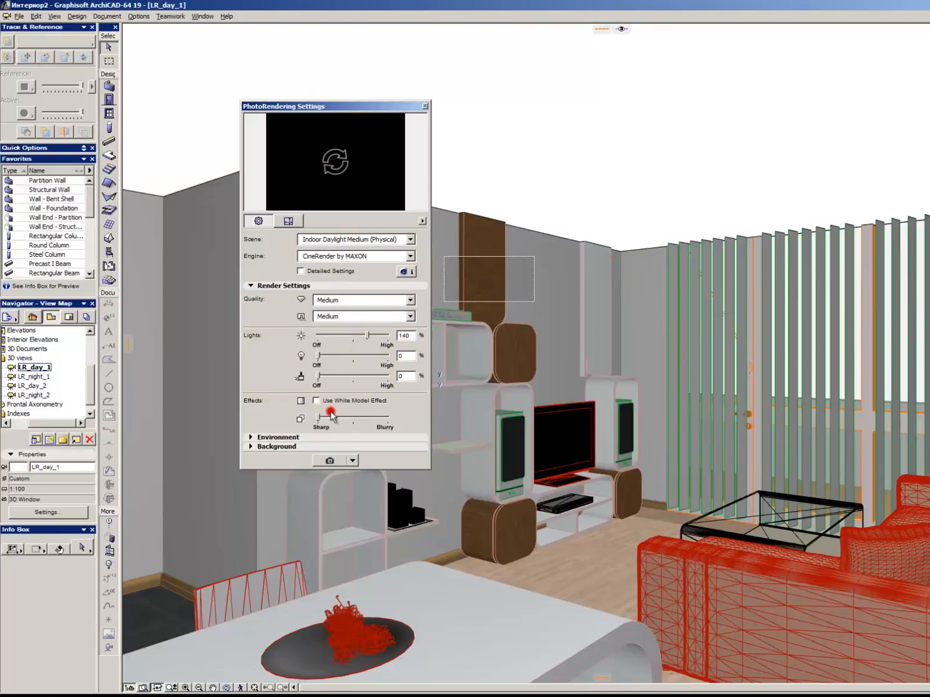
# Expand the Environment and Background settings and use bgr_02.jpg from the Images library as the rendering background.
pyautogui.click(287, 438)
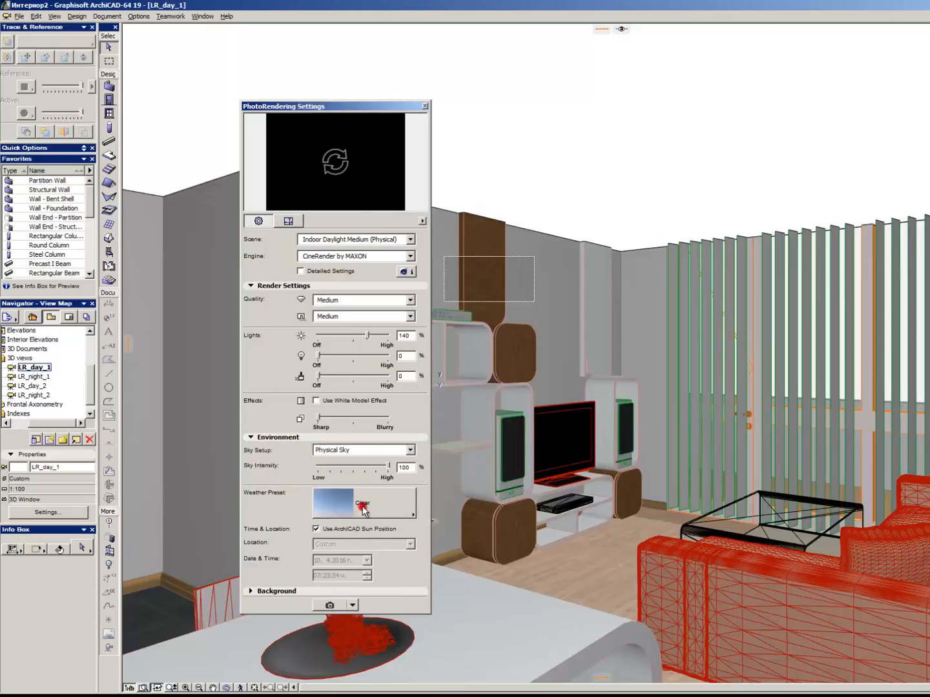
pyautogui.click(282, 592)
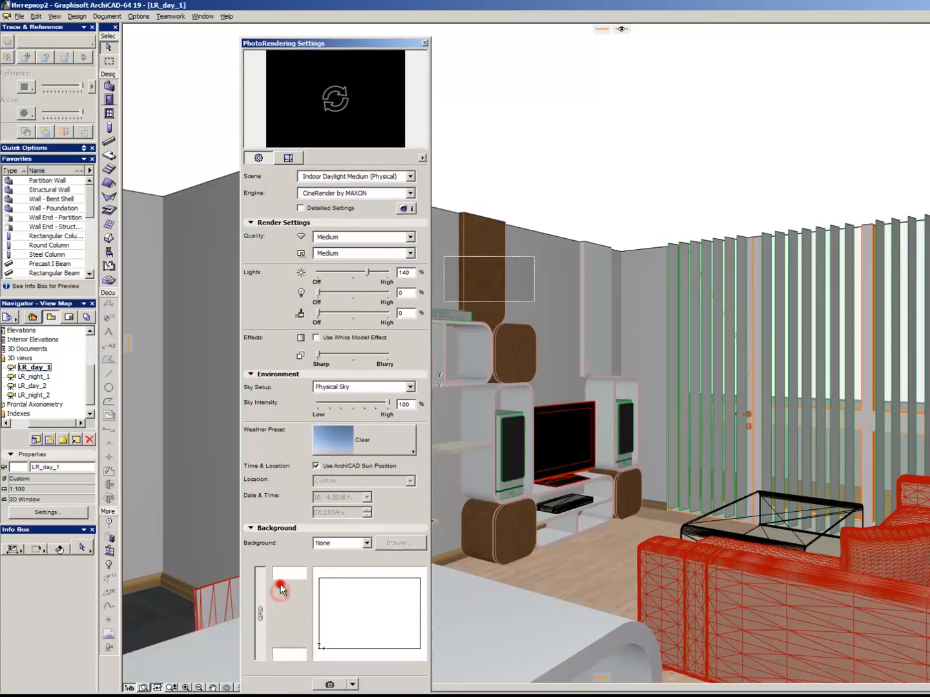
pyautogui.click(293, 527)
pyautogui.click(293, 528)
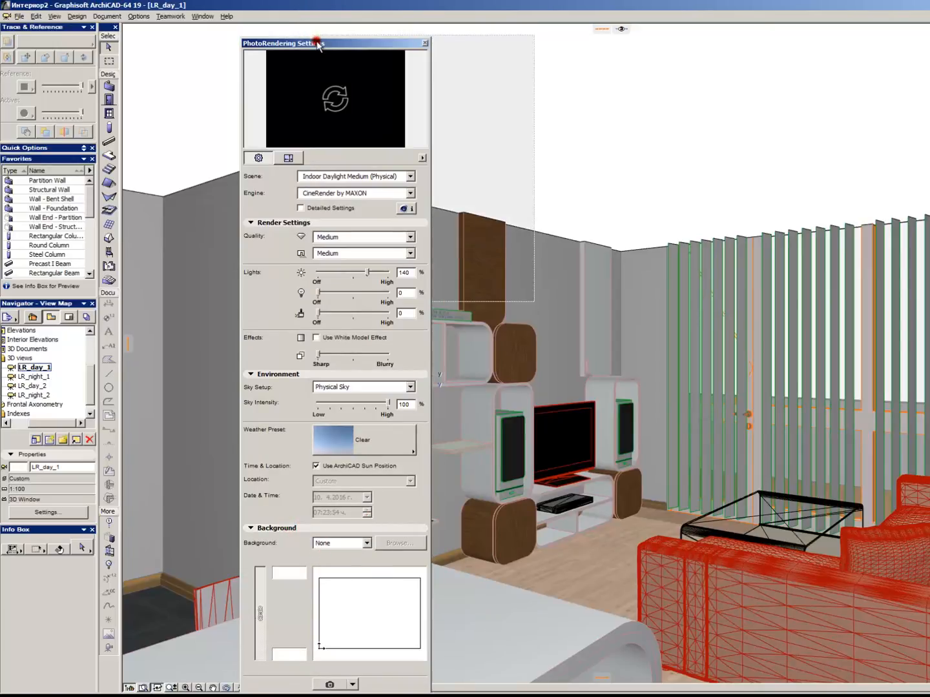
pyautogui.click(526, 166)
pyautogui.moveTo(363, 44); pyautogui.dragTo(356, 20)
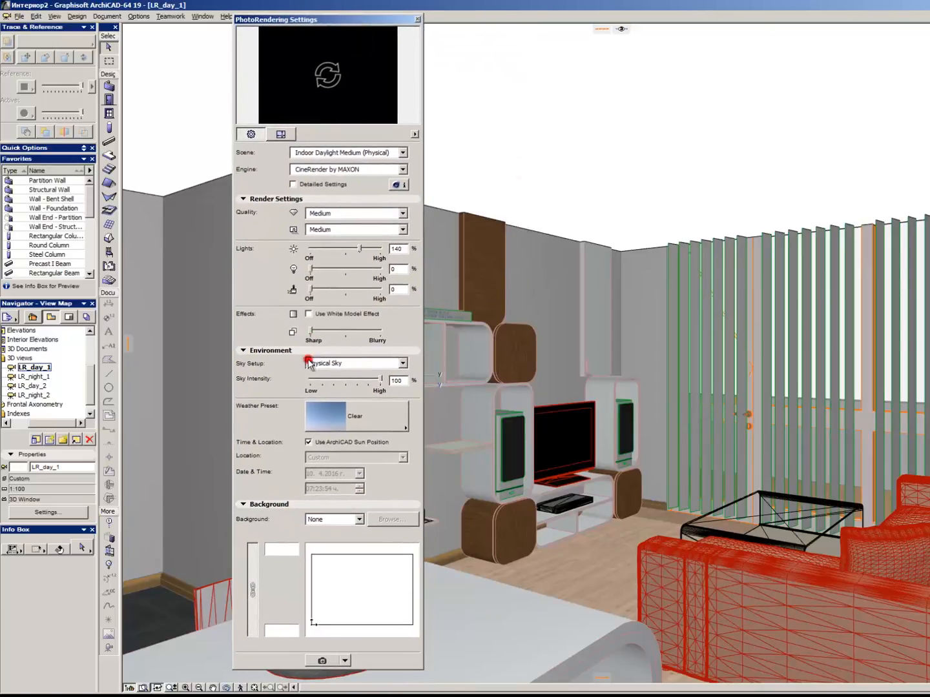
pyautogui.click(328, 520)
pyautogui.click(334, 549)
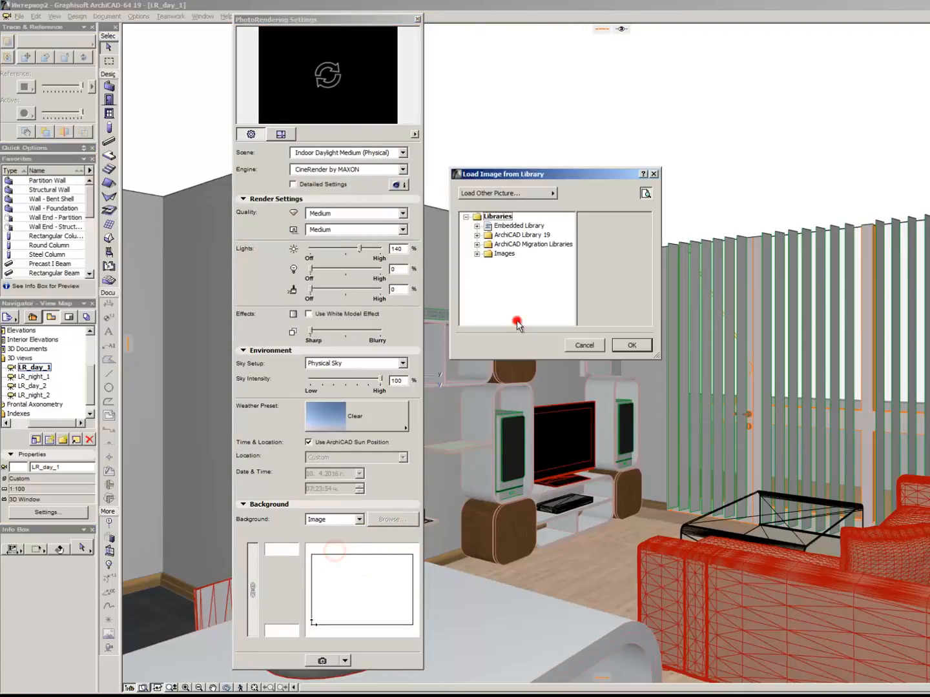
pyautogui.moveTo(538, 173); pyautogui.dragTo(321, 212)
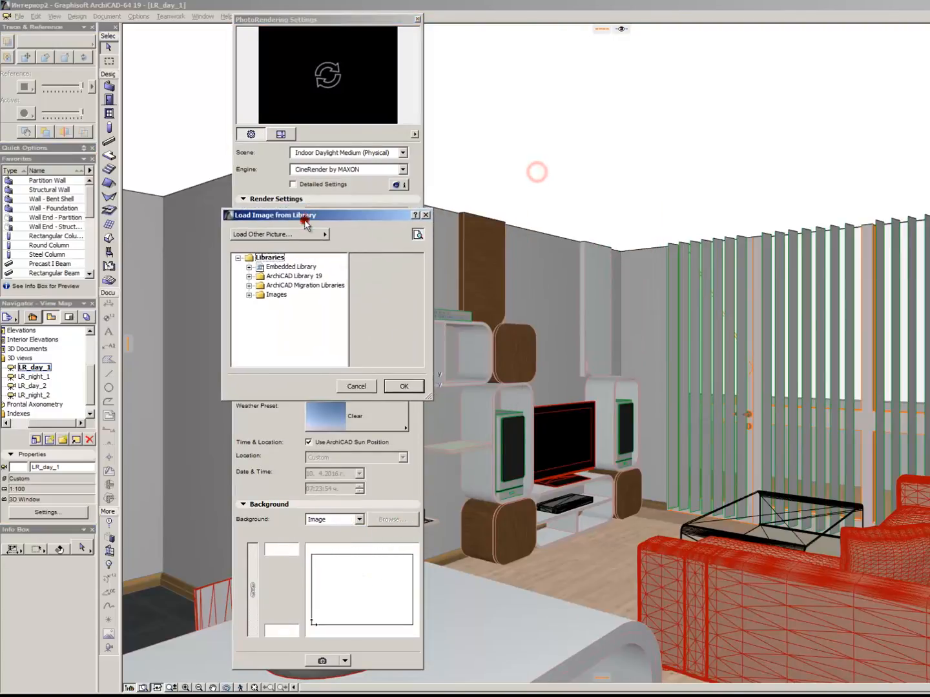
pyautogui.click(250, 294)
pyautogui.click(299, 343)
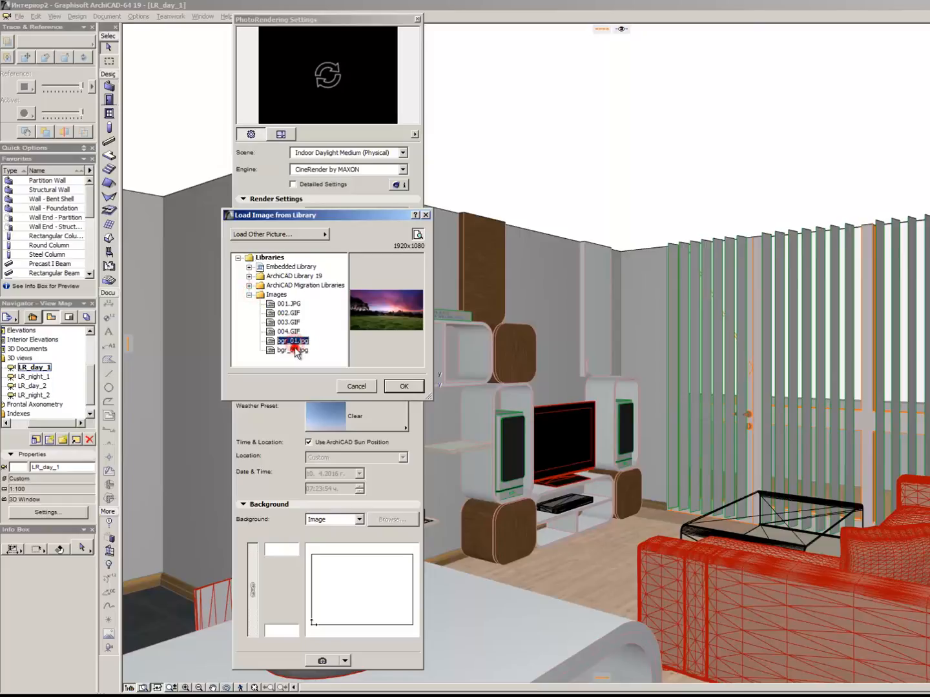
pyautogui.click(292, 350)
pyautogui.click(405, 386)
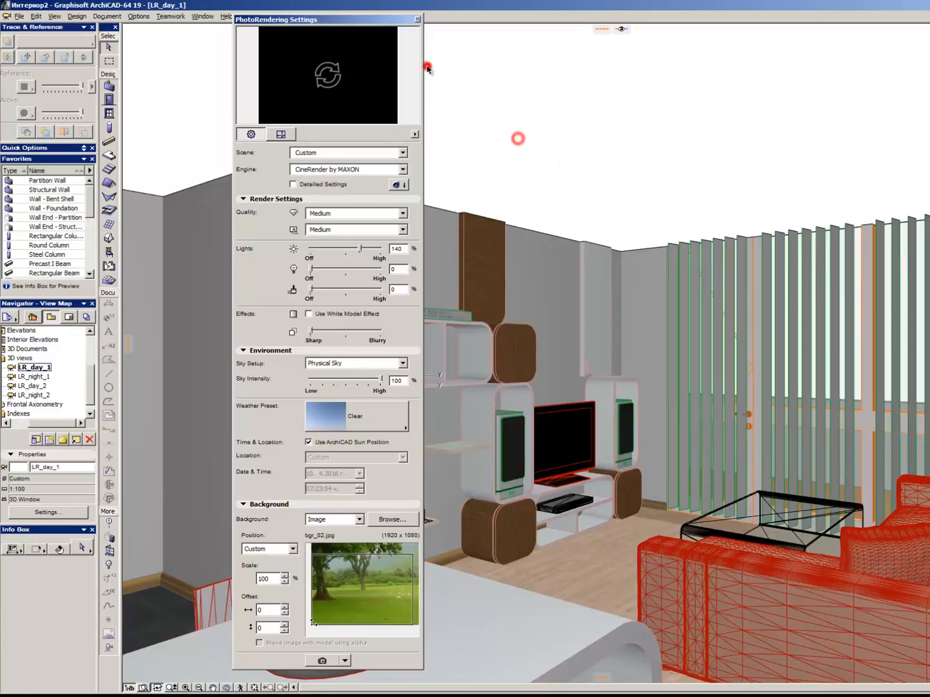
# Close the PhotoRendering settings and redefine the LR_day_1 view with the current window settings.
pyautogui.click(417, 20)
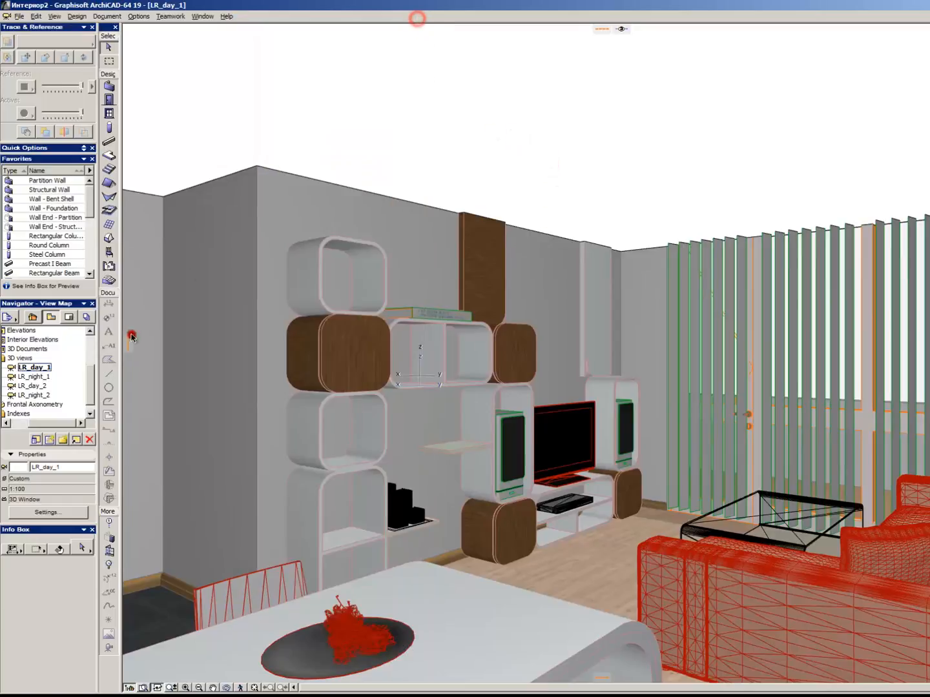
pyautogui.rightClick(52, 365)
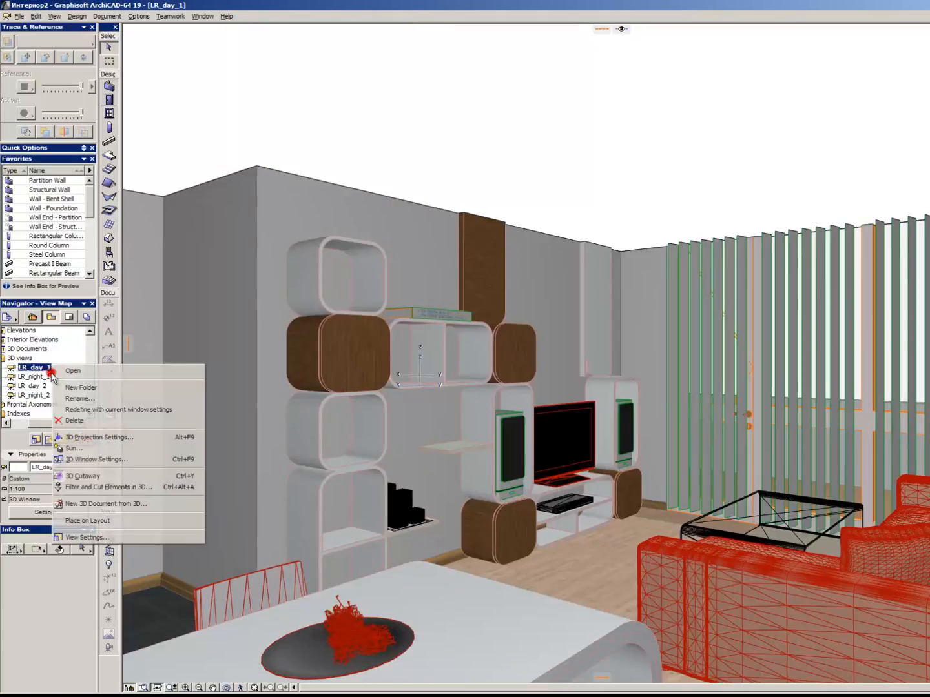
pyautogui.click(125, 411)
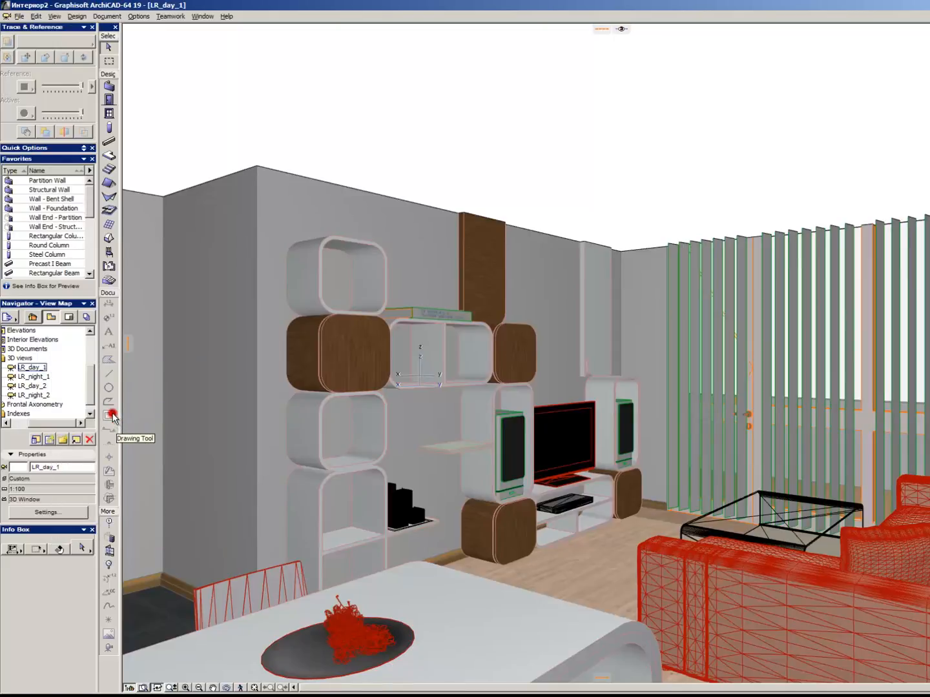
# Set the sun azimuth to about 181° in the perspective settings and redefine LR_day_1 with the current window settings.
pyautogui.hotkey('alt', 'F9')
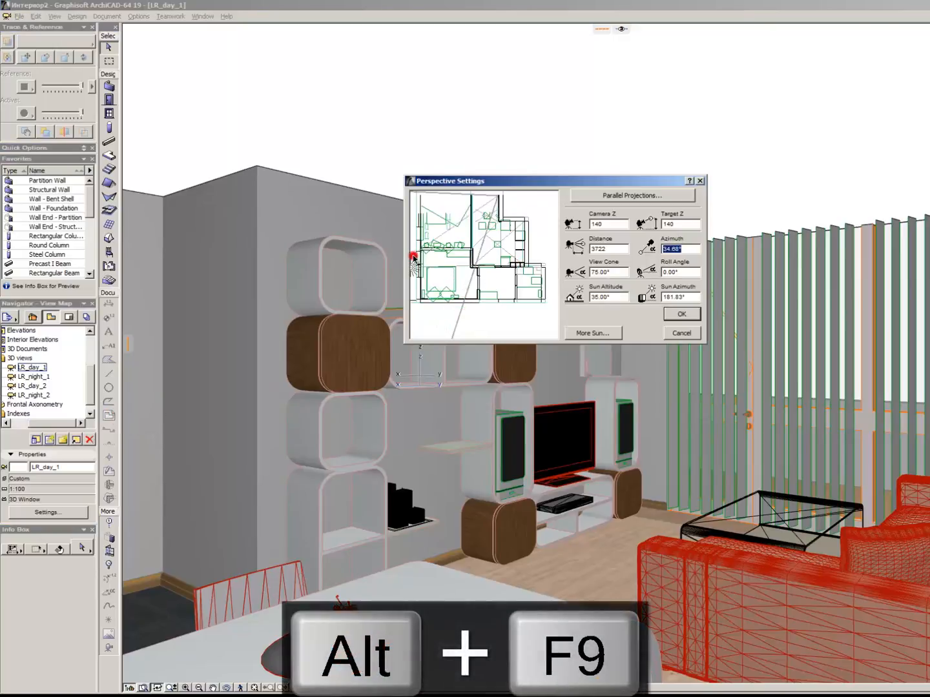
pyautogui.moveTo(410, 264); pyautogui.dragTo(414, 266)
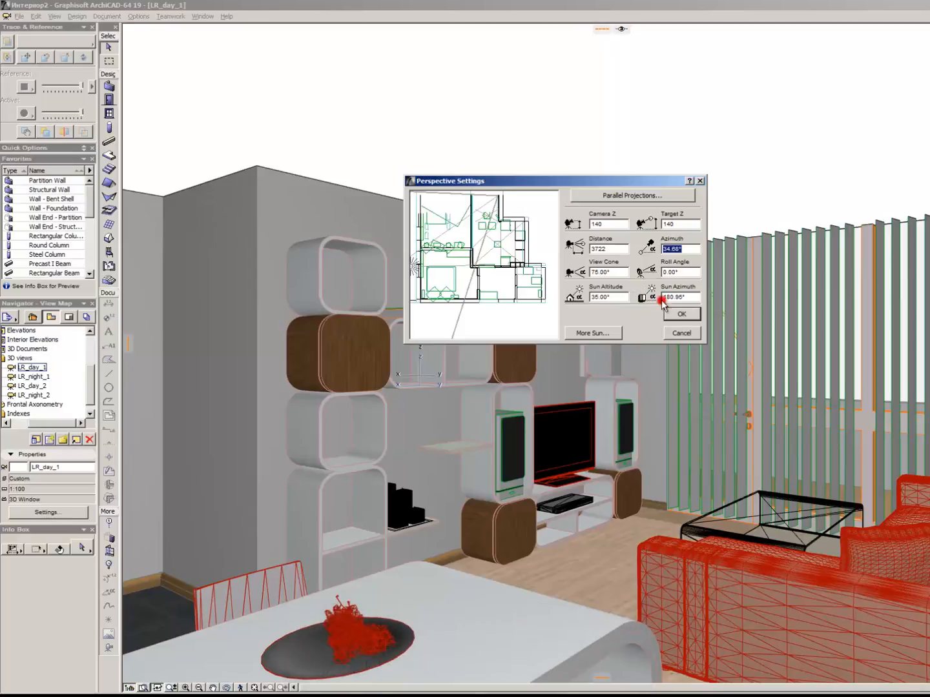
pyautogui.click(682, 315)
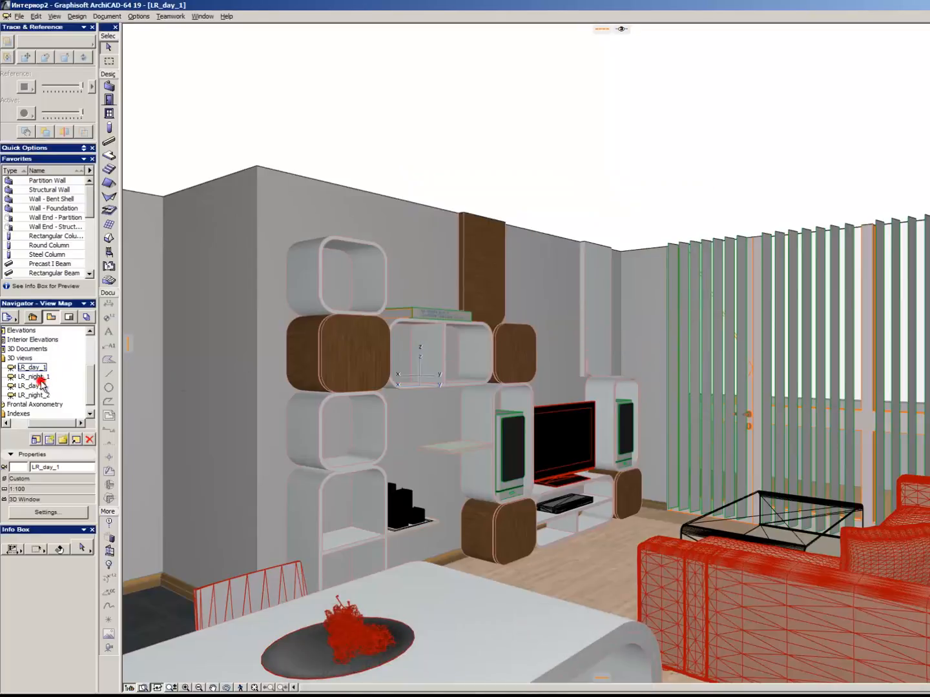
pyautogui.rightClick(39, 368)
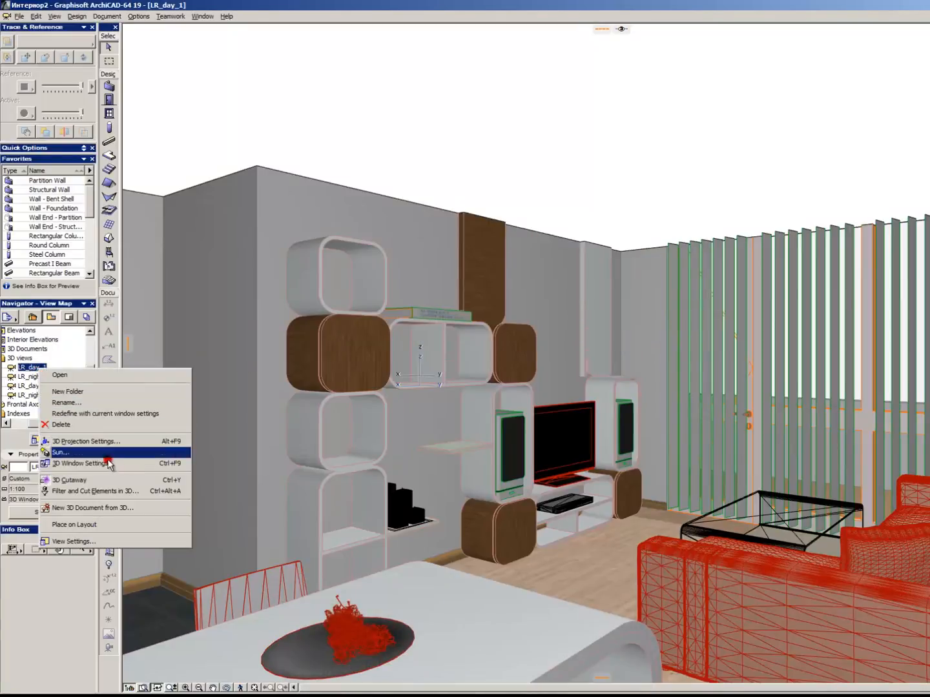
pyautogui.click(130, 413)
# Open the LR_day_2 view and check its View Settings without changing them.
pyautogui.click(34, 387)
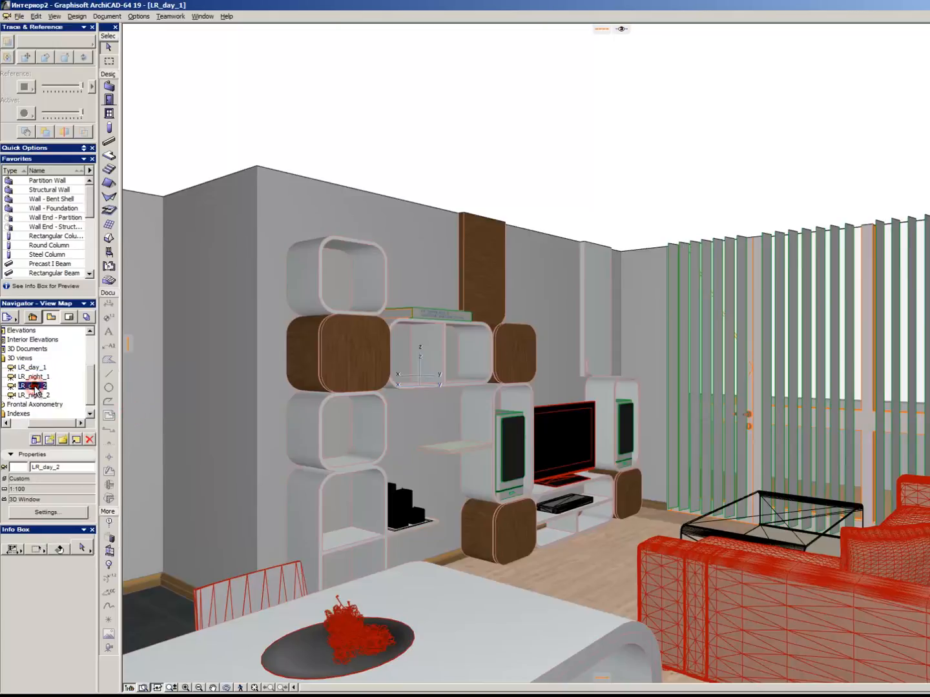
pyautogui.doubleClick(35, 386)
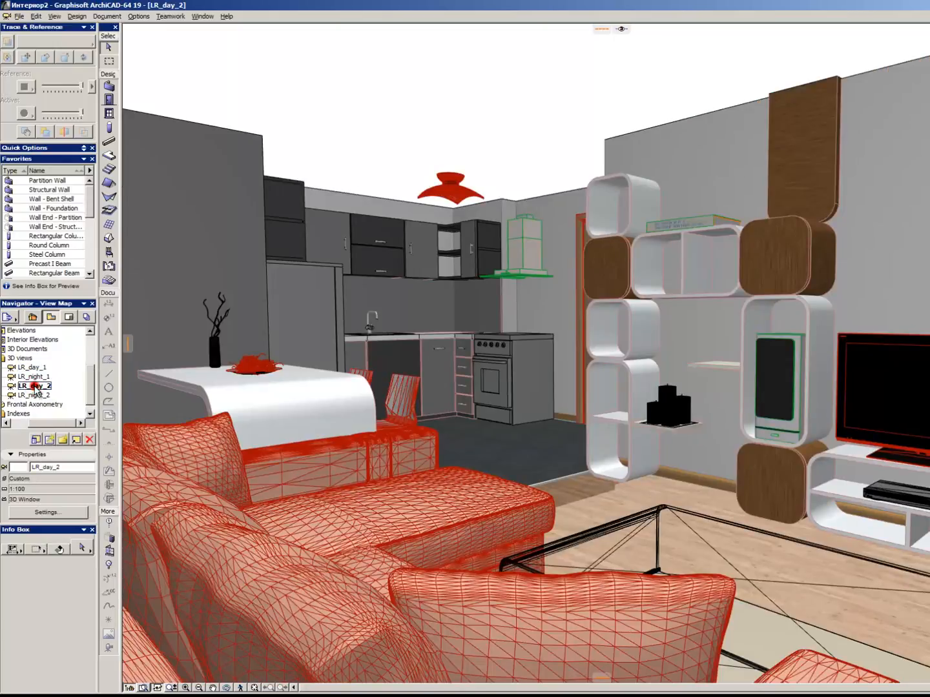
pyautogui.rightClick(36, 389)
pyautogui.click(103, 556)
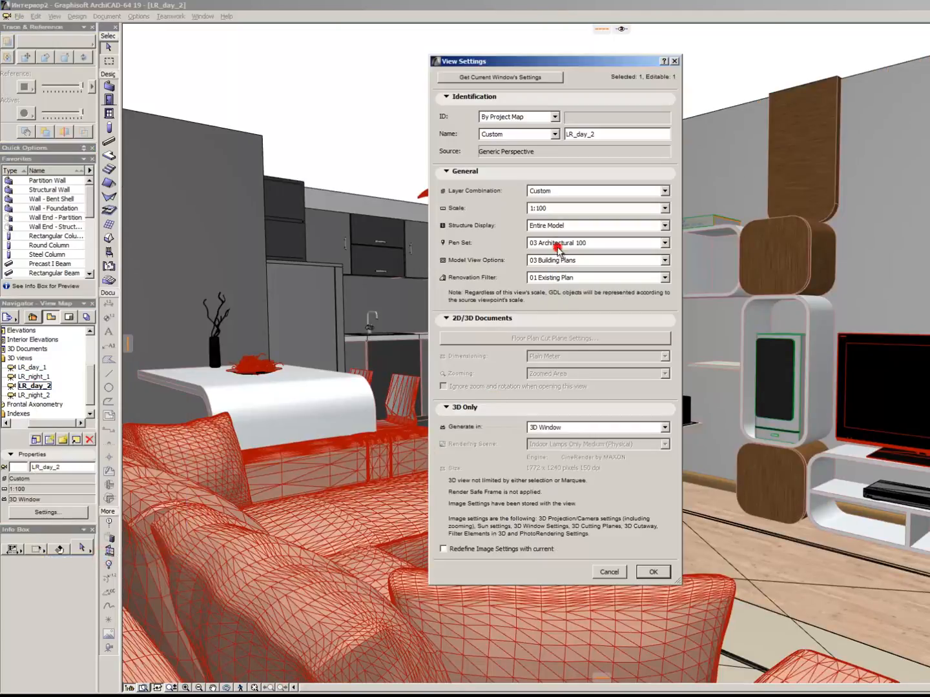
pyautogui.click(609, 572)
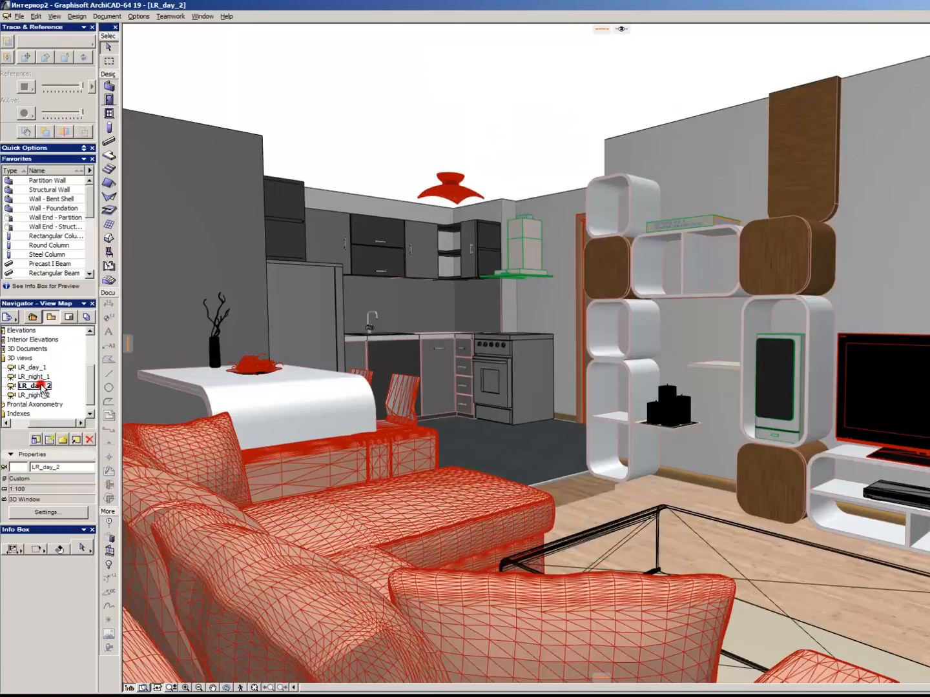
# Set LR_day_2's perspective to camera Z 115, target Z -115 and sun altitude 35°.
pyautogui.hotkey('alt', 'F9')
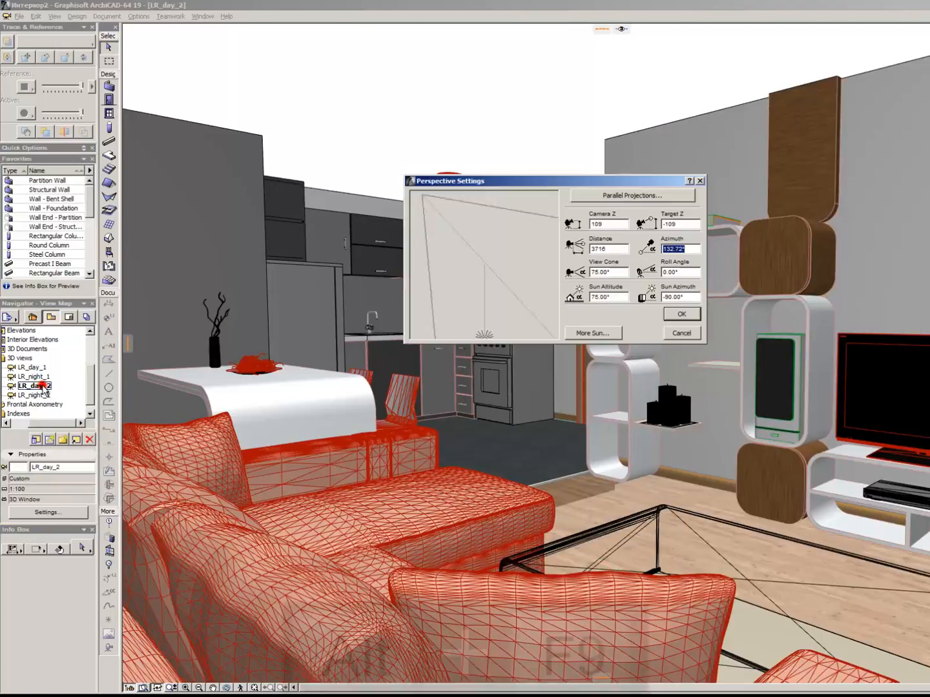
pyautogui.write('115')
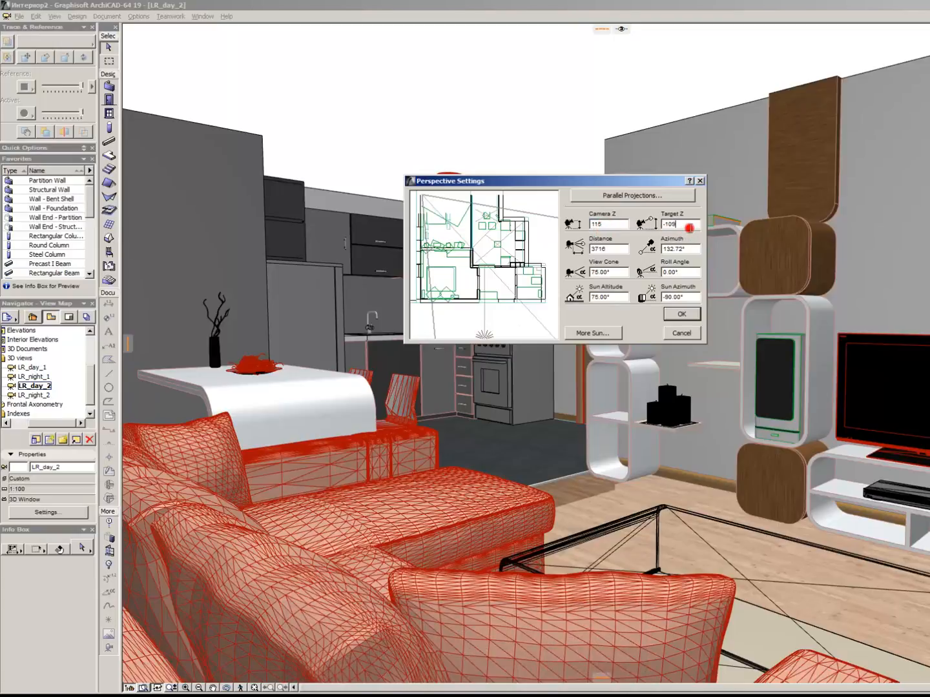
pyautogui.doubleClick(688, 228)
pyautogui.write('115')
pyautogui.doubleClick(607, 297)
pyautogui.write('35')
pyautogui.click(685, 315)
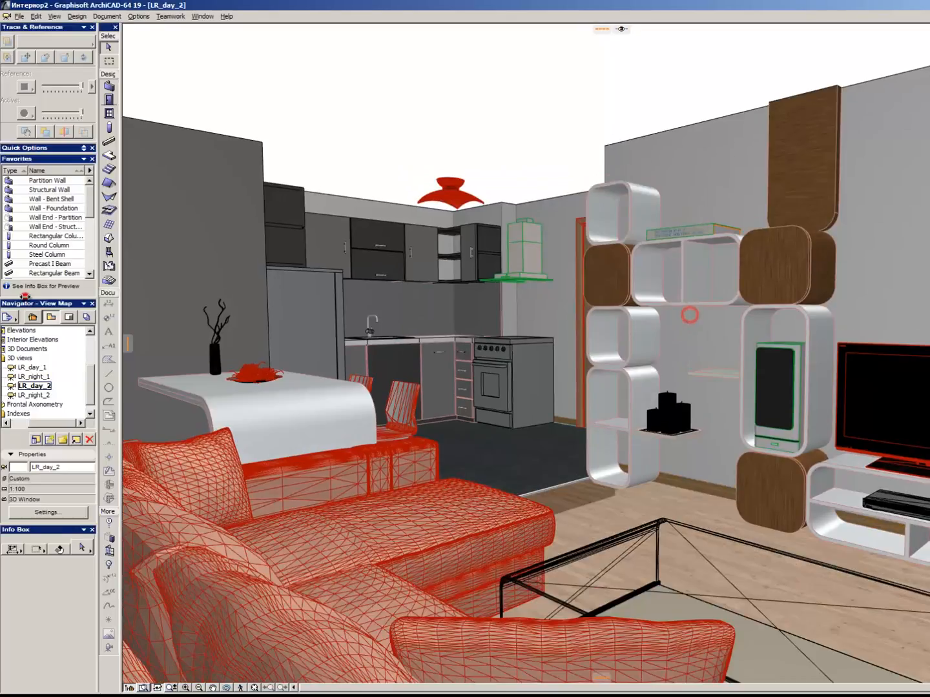
# Reposition the sun in LR_day_2's perspective settings to an azimuth of 180.96°.
pyautogui.click(23, 387)
pyautogui.hotkey('alt', 'F9')
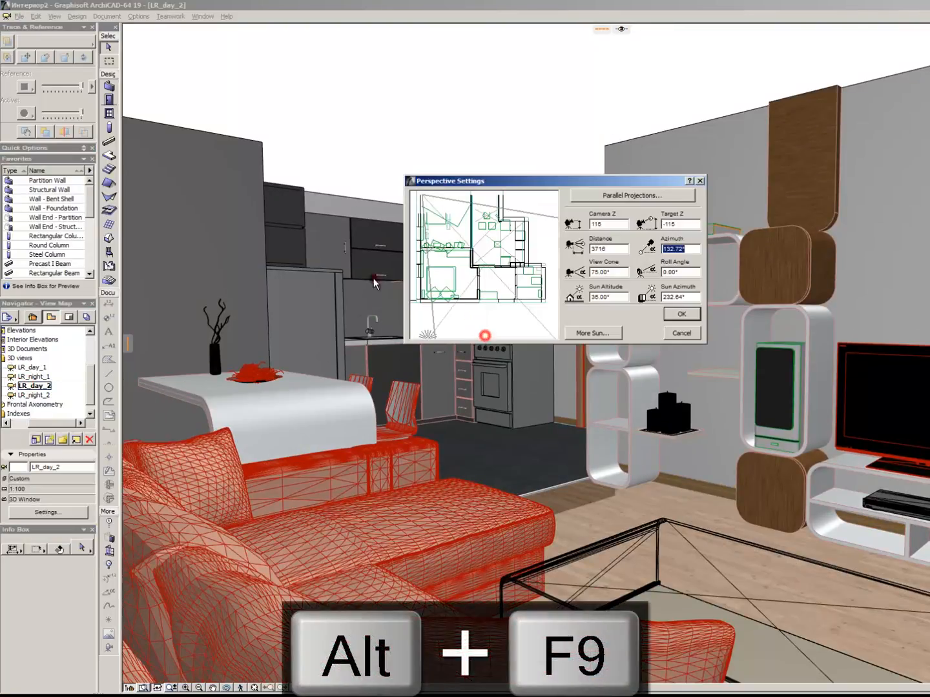
pyautogui.moveTo(413, 270); pyautogui.dragTo(416, 268)
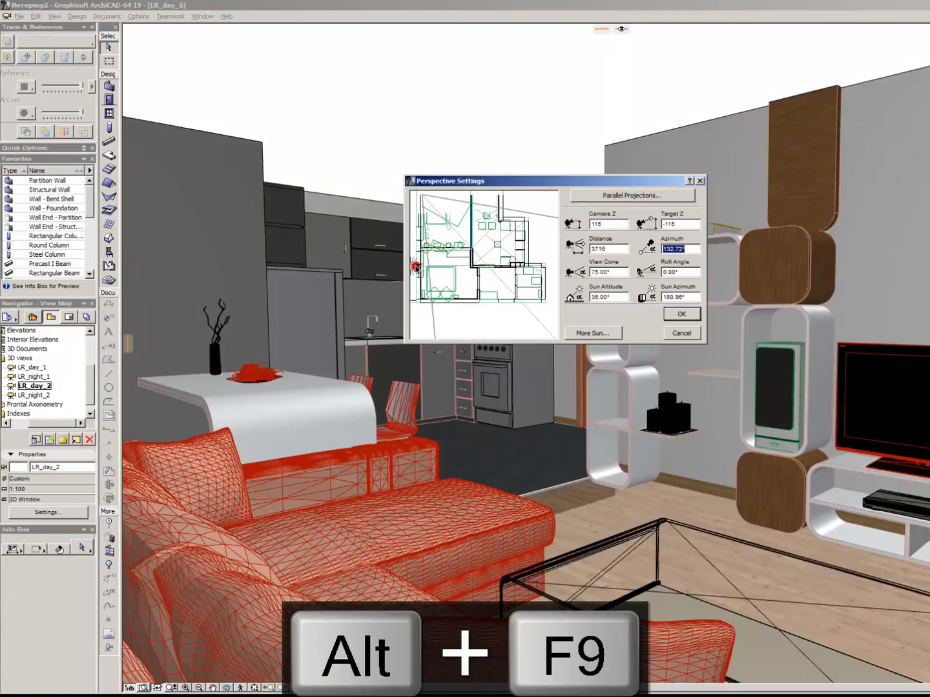
pyautogui.click(689, 315)
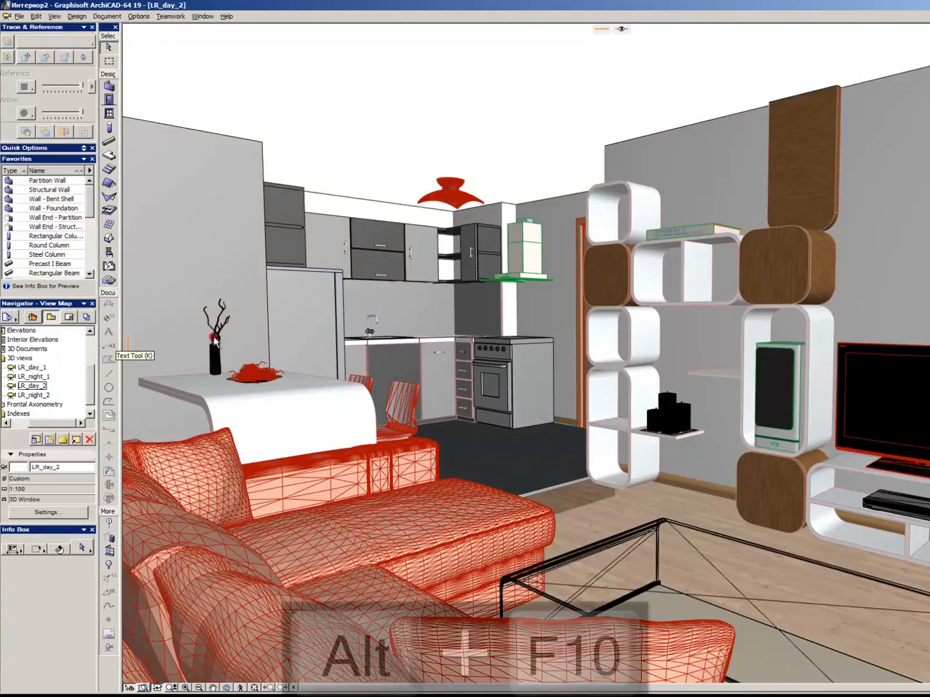
# Open the PhotoRendering settings and apply the Indoor Daylight Medium (Physical) scene.
pyautogui.hotkey('alt', 'F10')
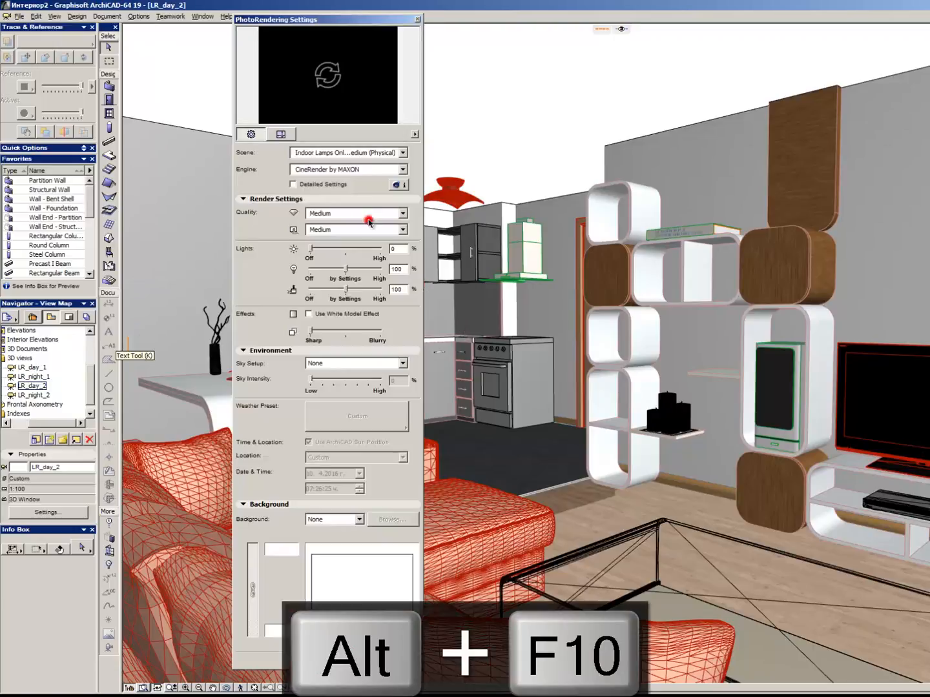
pyautogui.click(351, 153)
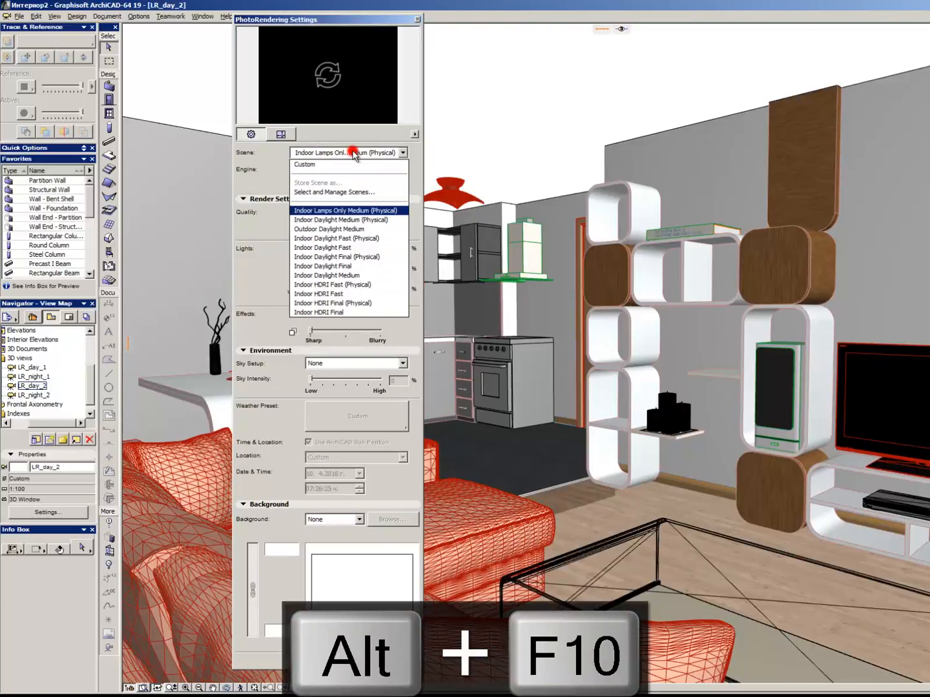
pyautogui.click(372, 220)
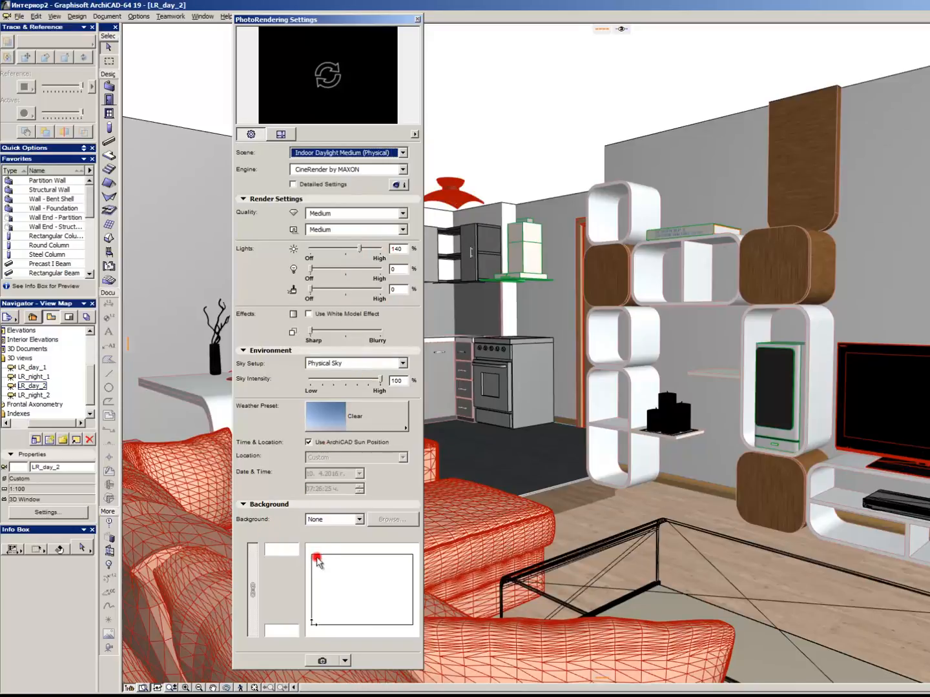
# Try bgr_02.jpg from the Images library as the rendering background, and reset the background to None.
pyautogui.click(340, 519)
pyautogui.click(335, 548)
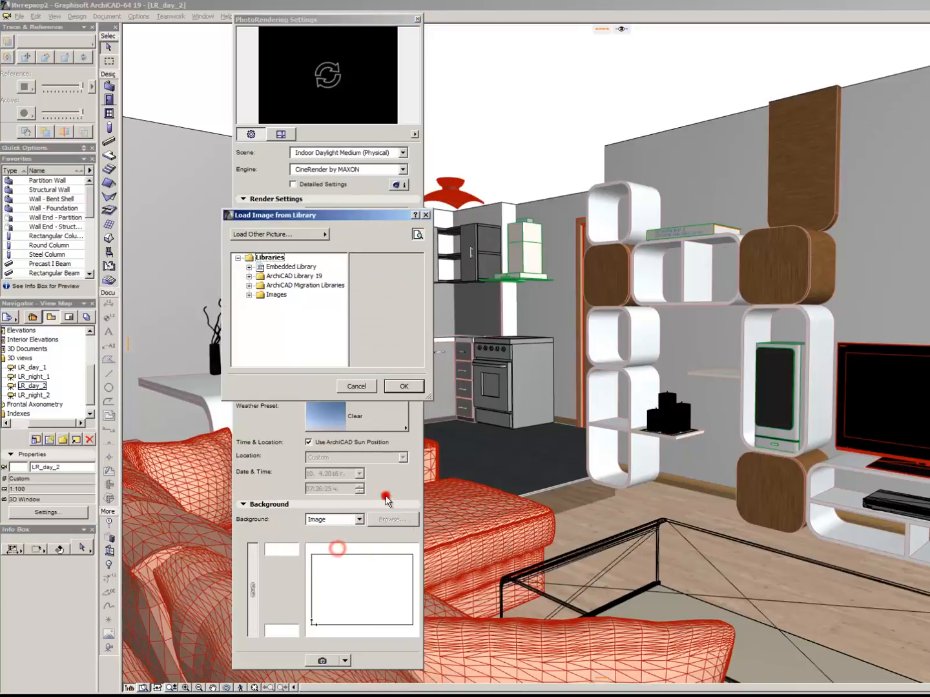
pyautogui.doubleClick(259, 295)
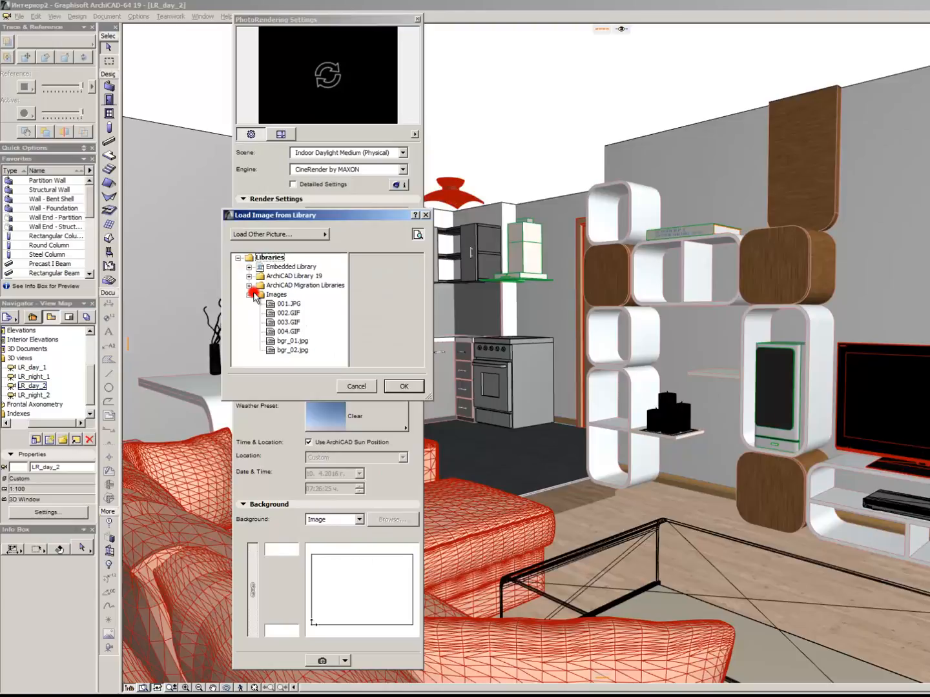
pyautogui.click(284, 350)
pyautogui.click(403, 387)
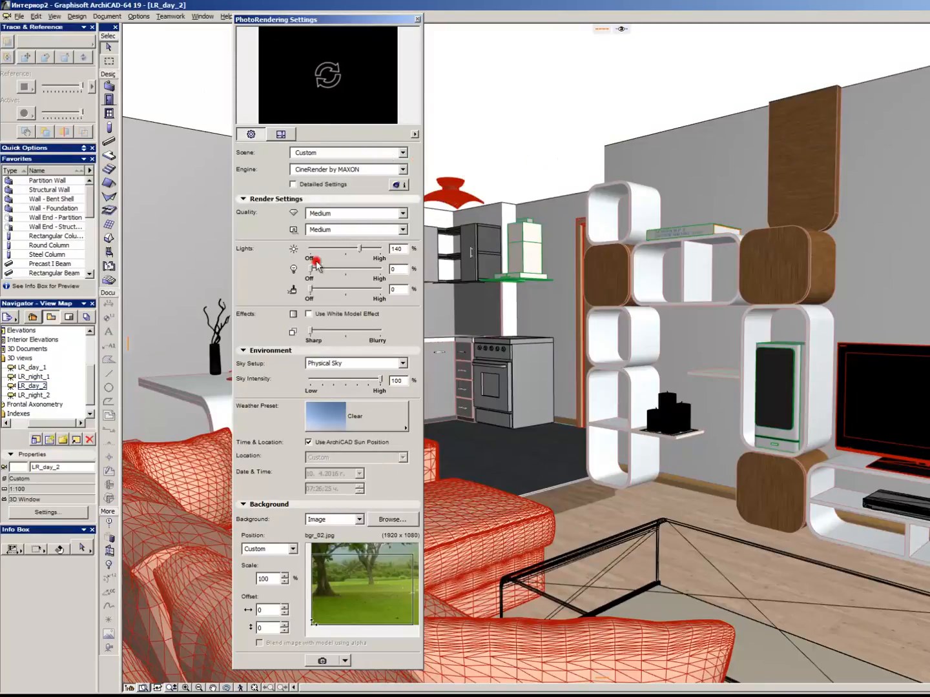
pyautogui.click(337, 519)
pyautogui.click(333, 531)
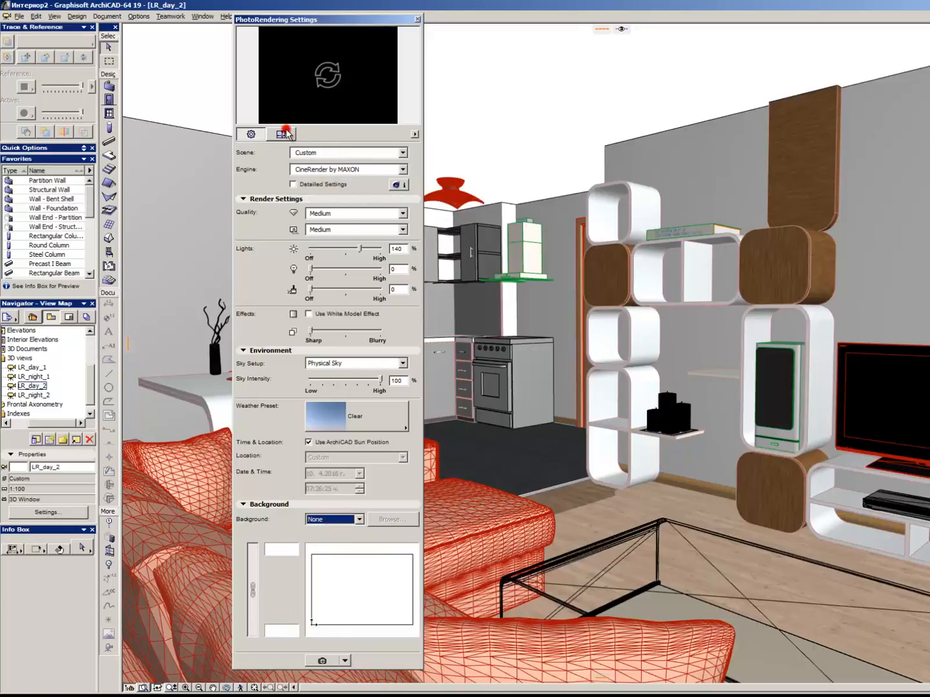
# Review the render size presets and try the screen sizes 1680 x 1050 and 1280 x 1024.
pyautogui.click(280, 134)
pyautogui.click(400, 153)
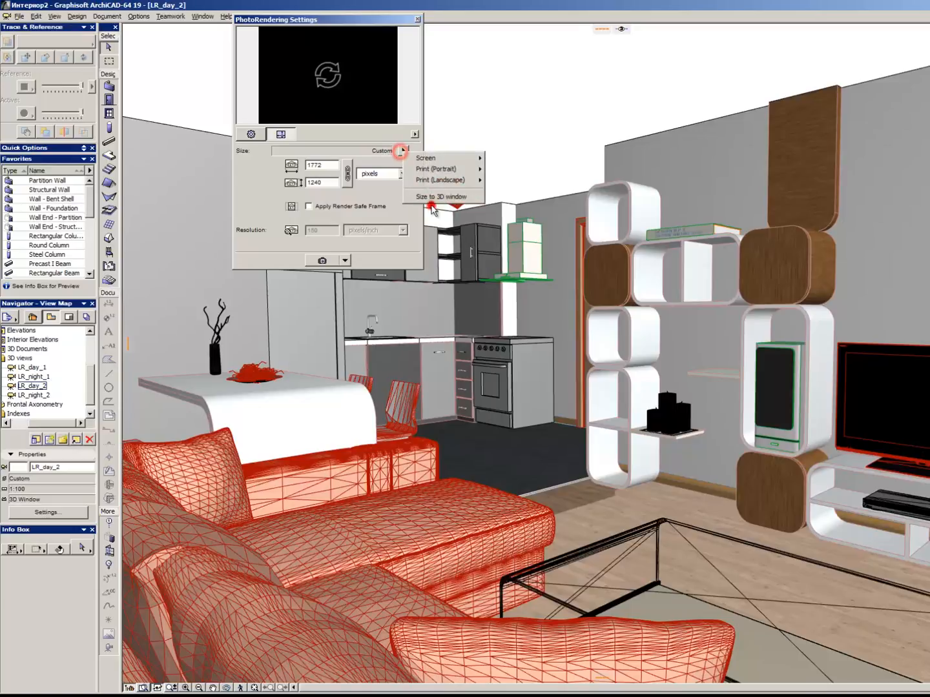
pyautogui.moveTo(462, 181)
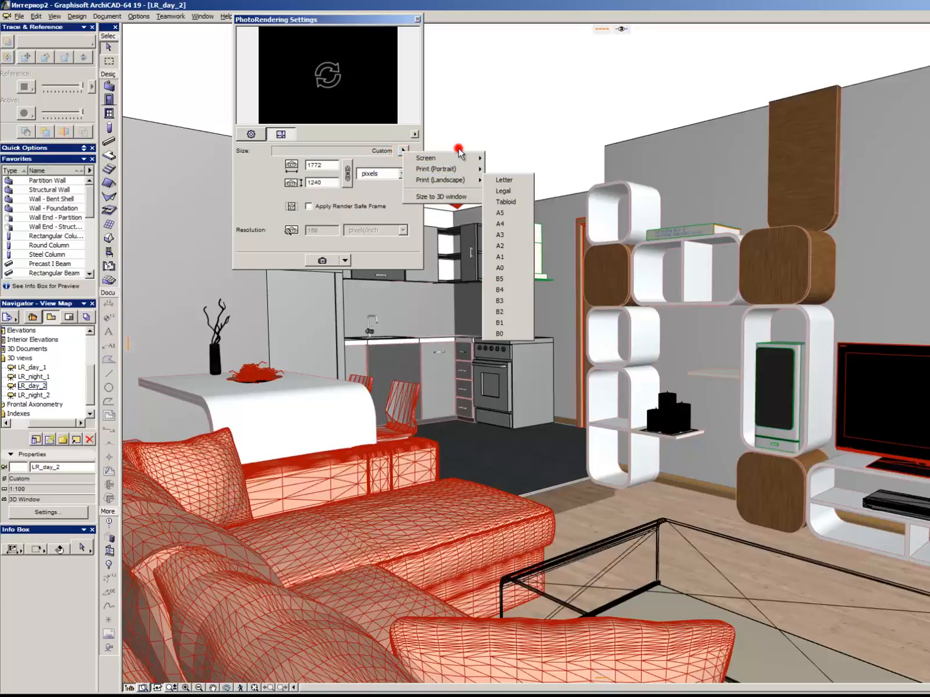
pyautogui.moveTo(452, 158)
pyautogui.click(510, 245)
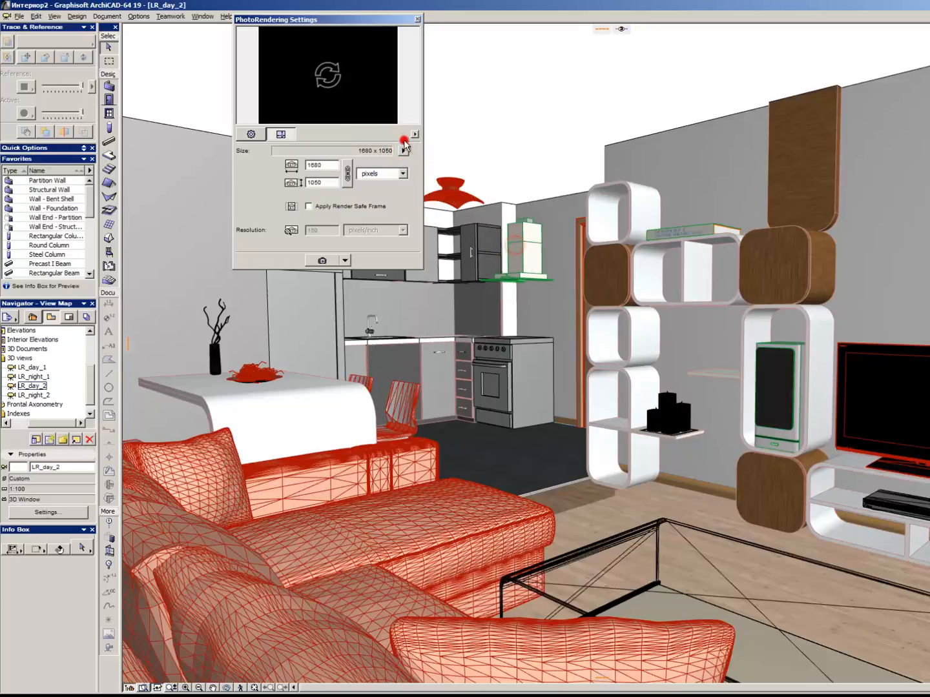
pyautogui.click(403, 151)
pyautogui.click(452, 158)
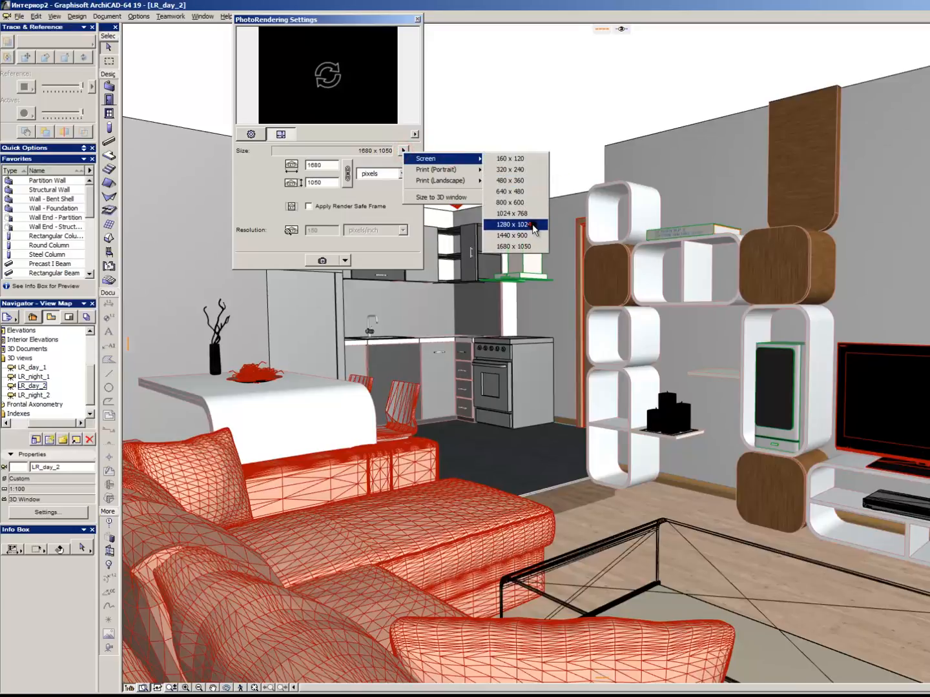
pyautogui.click(540, 224)
# Set the render size to the 1024 x 768 screen preset, toggle the proportion lock and edit the width.
pyautogui.click(404, 150)
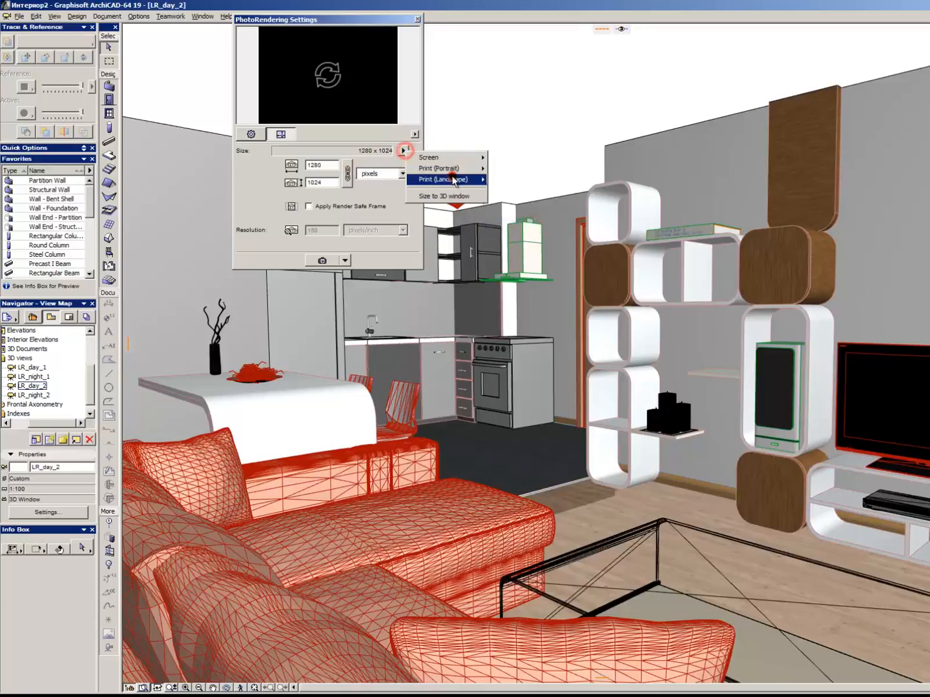
pyautogui.moveTo(452, 157)
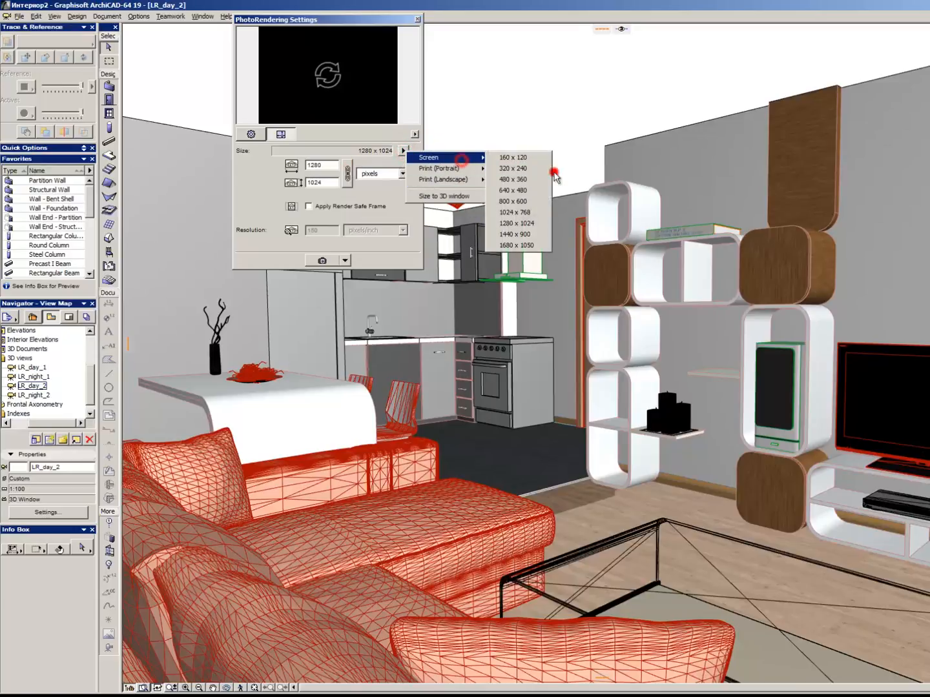
pyautogui.click(523, 213)
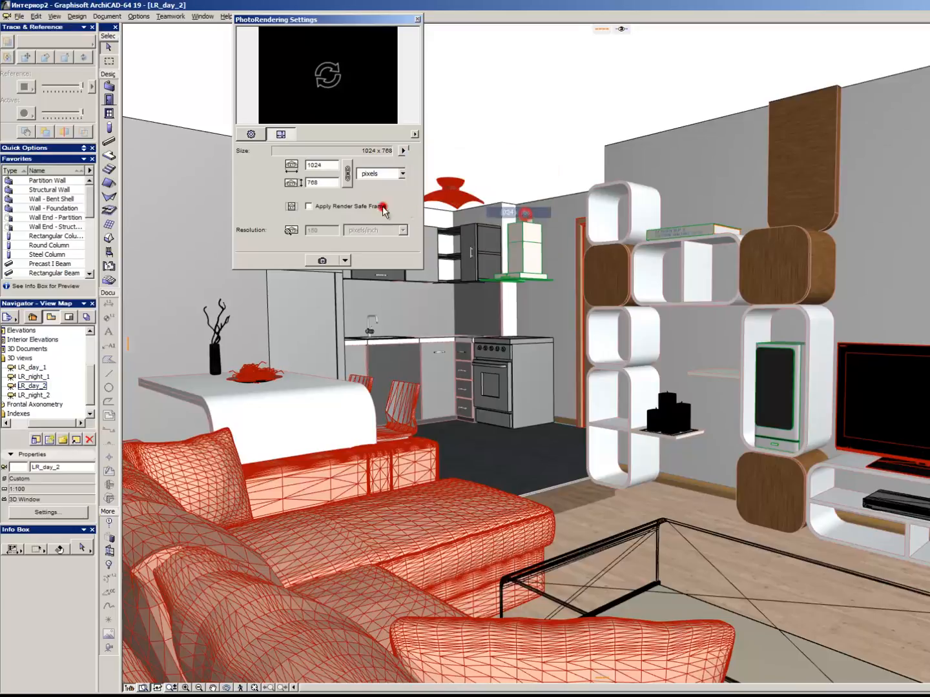
pyautogui.click(346, 173)
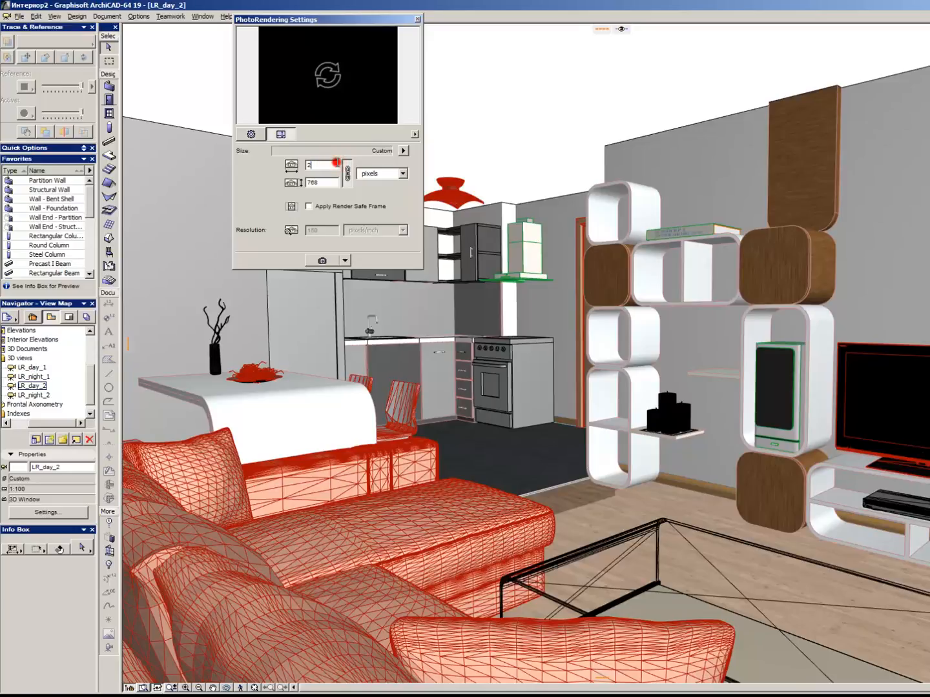
pyautogui.click(257, 196)
# Close the PhotoRendering settings and redefine the LR_day_2 view with the current window settings.
pyautogui.click(418, 20)
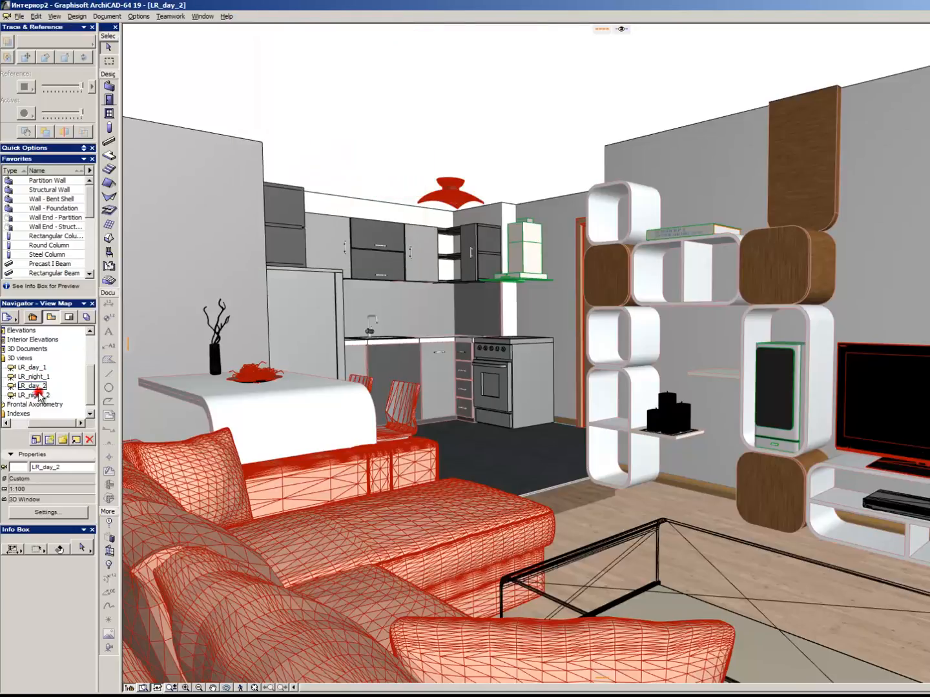
pyautogui.rightClick(37, 386)
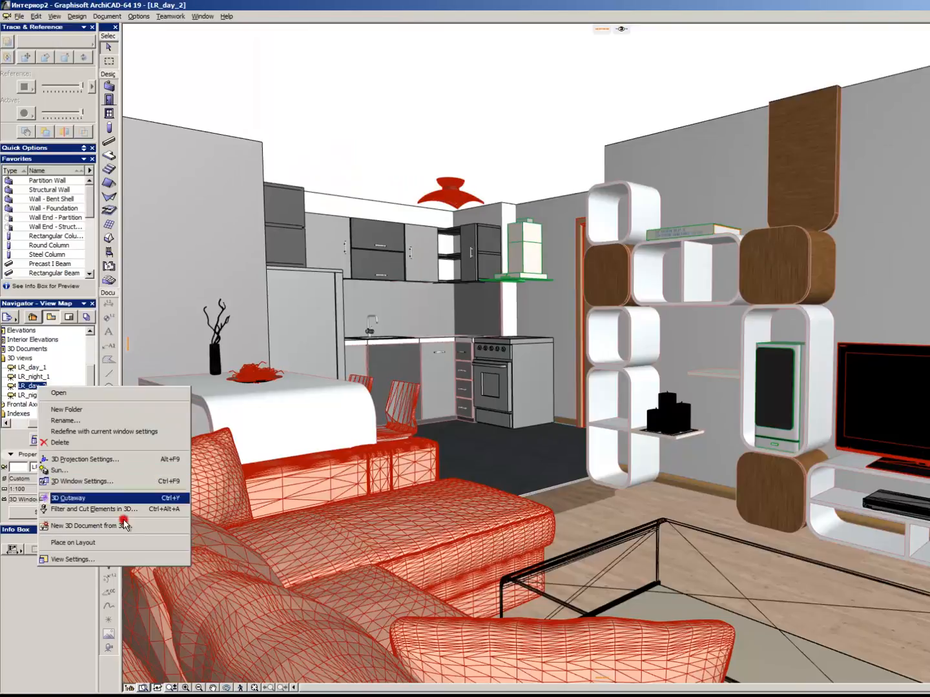
pyautogui.click(94, 432)
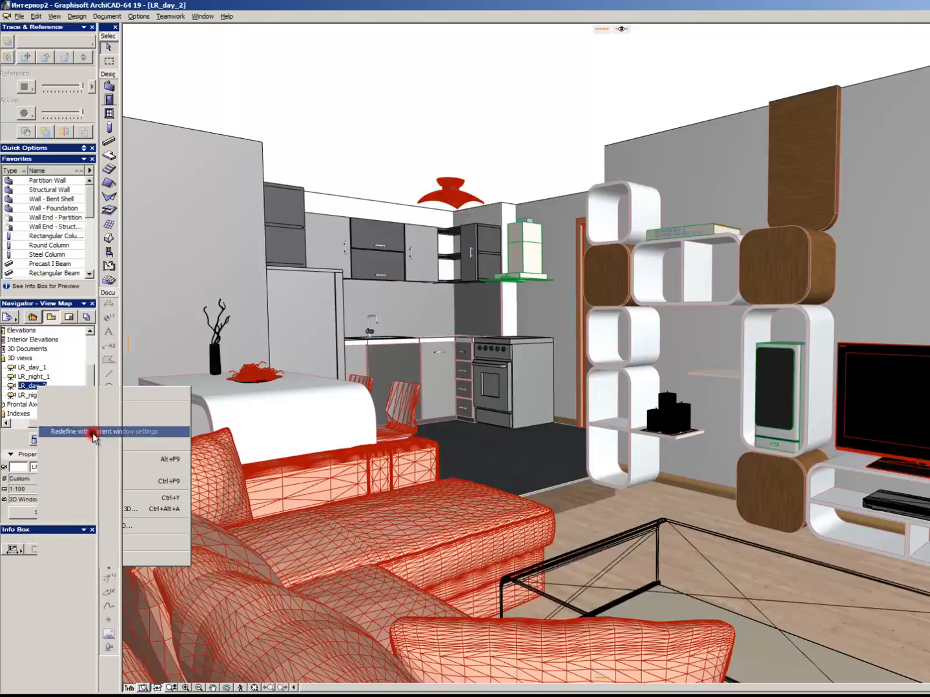
# Open LR_day_1, LR_night_1, LR_day_2 and LR_night_2 in turn to compare the stored views.
pyautogui.doubleClick(39, 368)
pyautogui.doubleClick(37, 377)
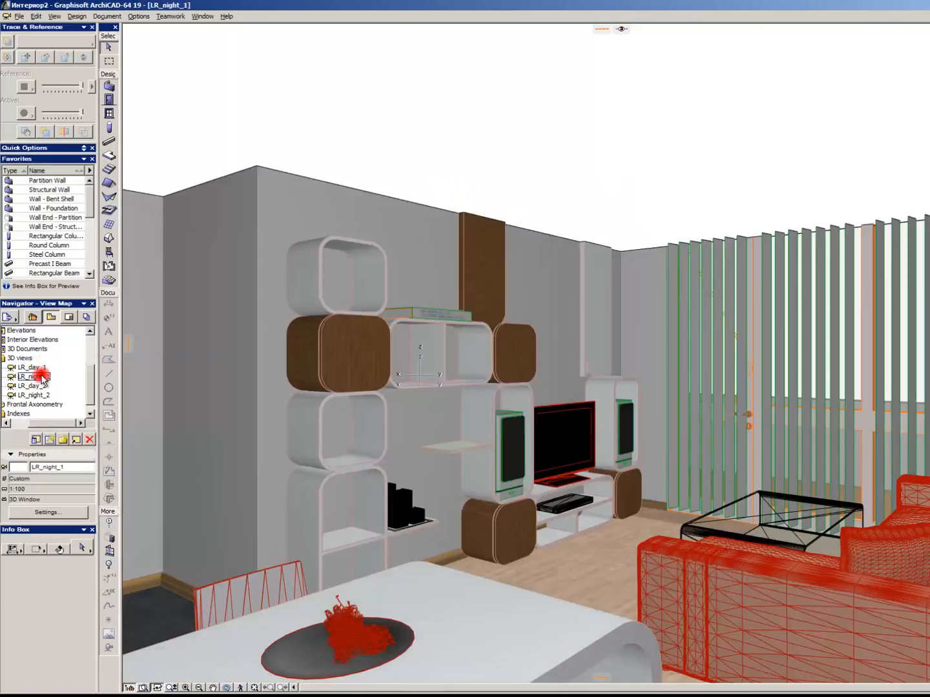
pyautogui.doubleClick(38, 386)
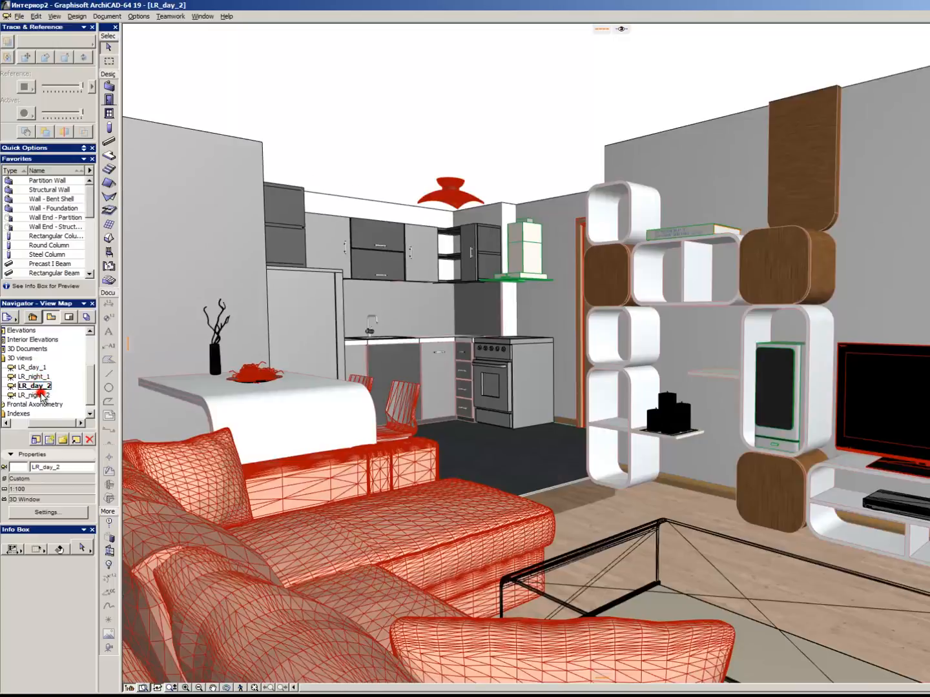
pyautogui.doubleClick(38, 395)
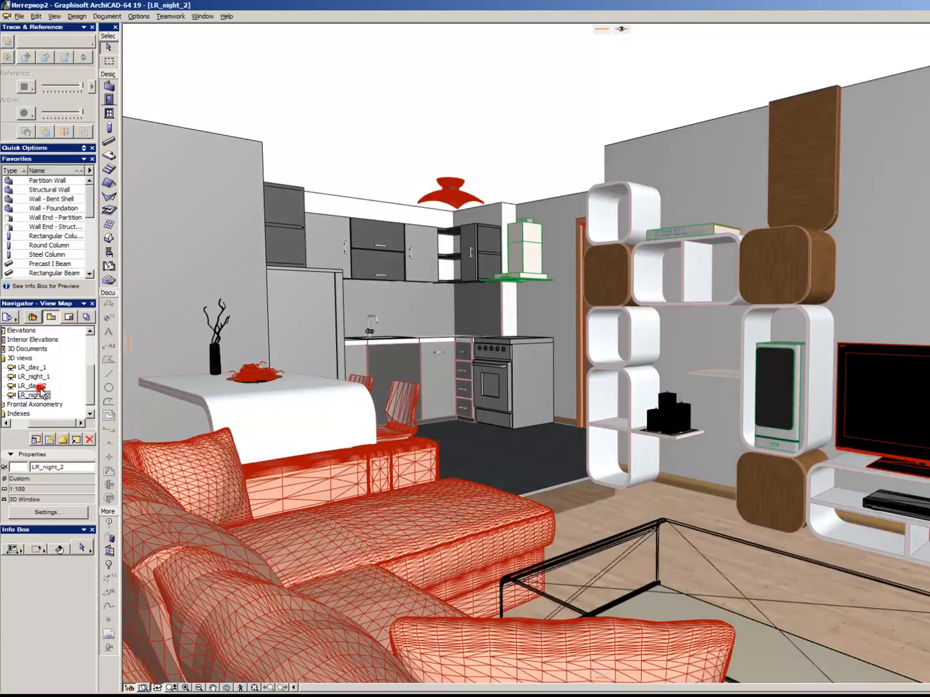
# Check the light, sky and background values in the PhotoRendering settings stored with the LR_night_2 view.
pyautogui.click(40, 388)
pyautogui.rightClick(41, 396)
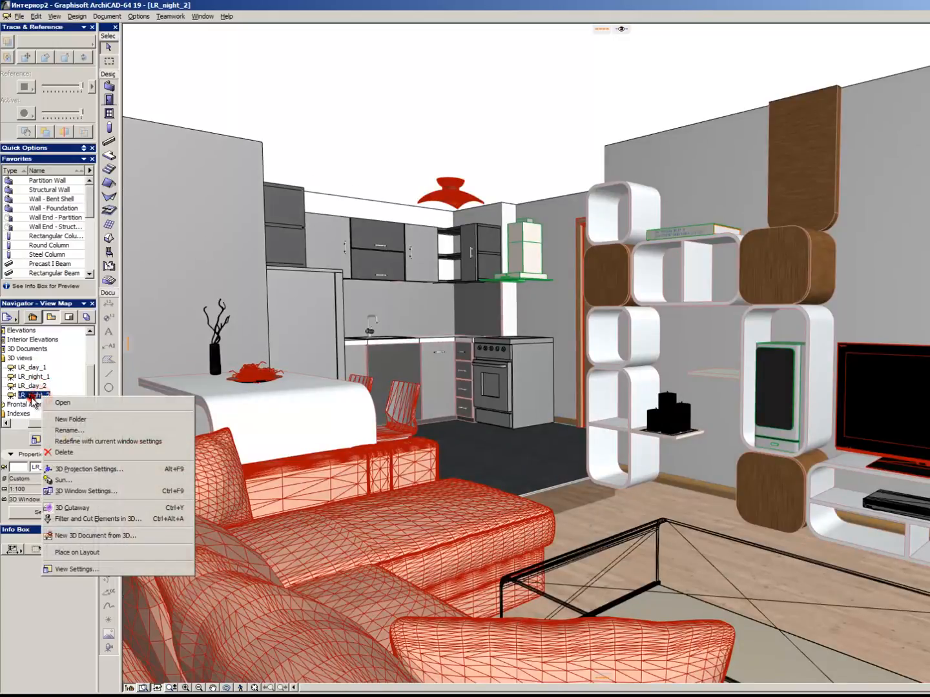
pyautogui.click(30, 396)
pyautogui.hotkey('alt', 'F10')
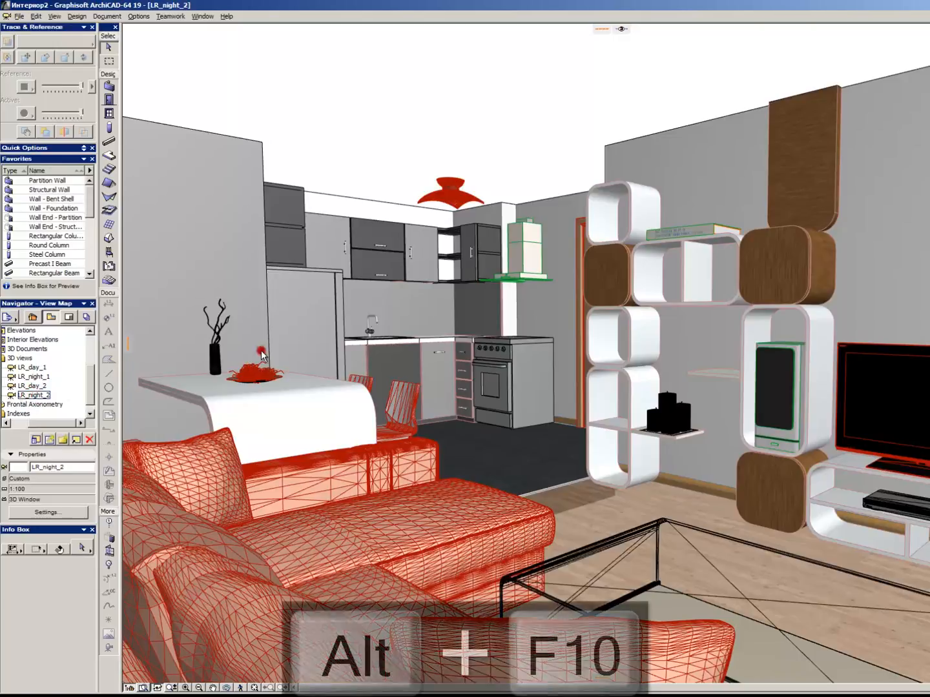
pyautogui.click(250, 135)
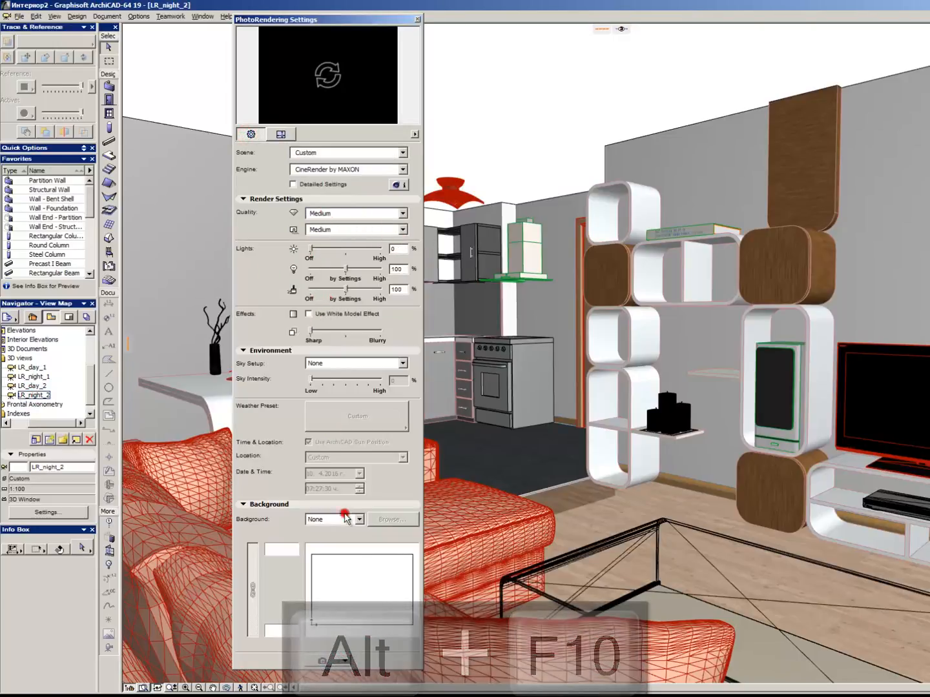
pyautogui.click(417, 22)
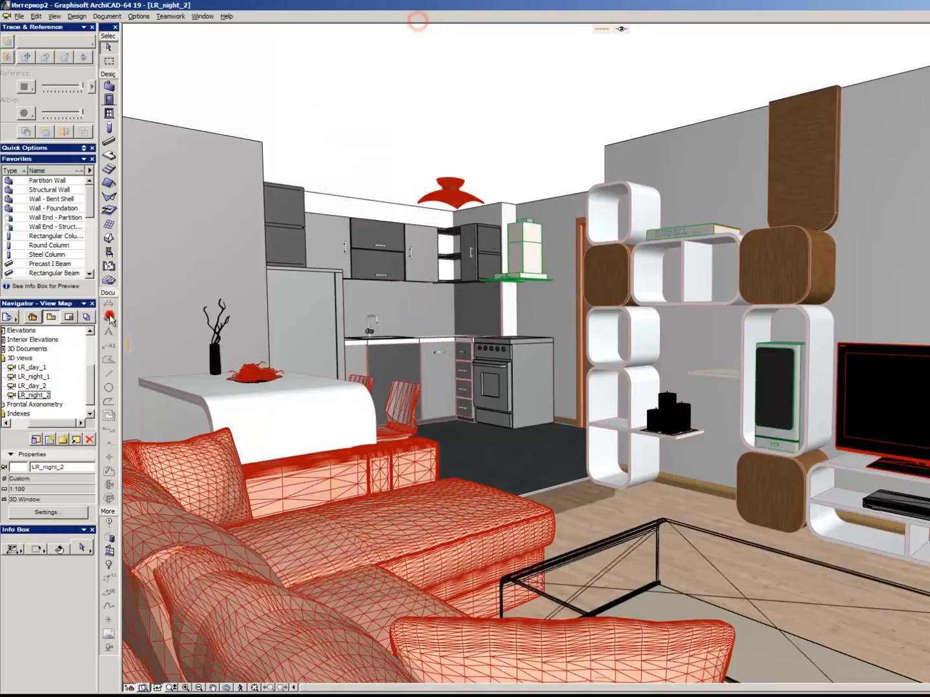
# Open the LR_day_2 view and check the light intensities in its PhotoRendering settings.
pyautogui.rightClick(32, 385)
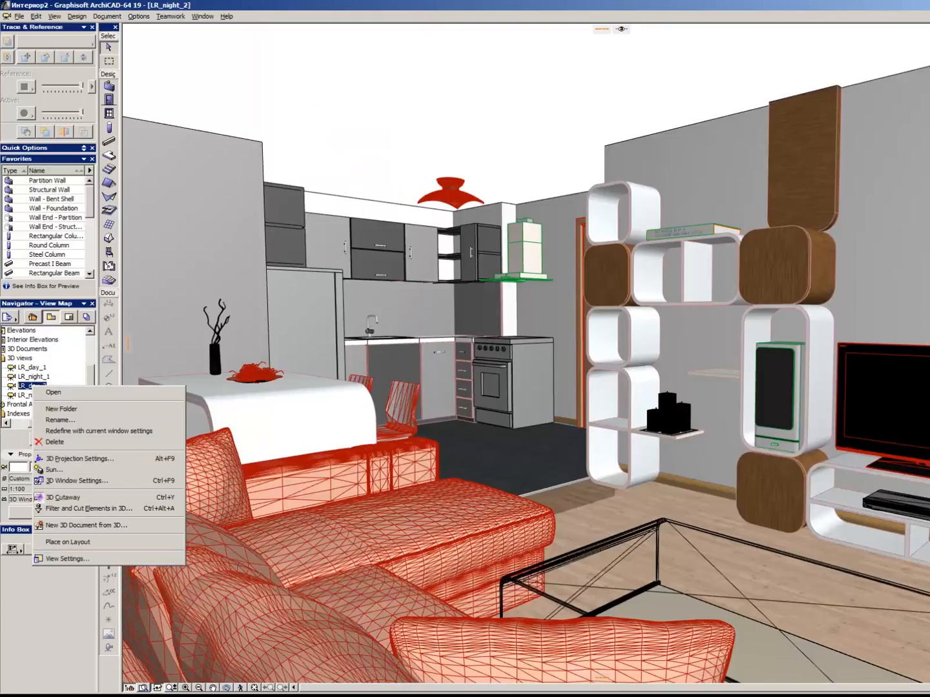
pyautogui.doubleClick(28, 387)
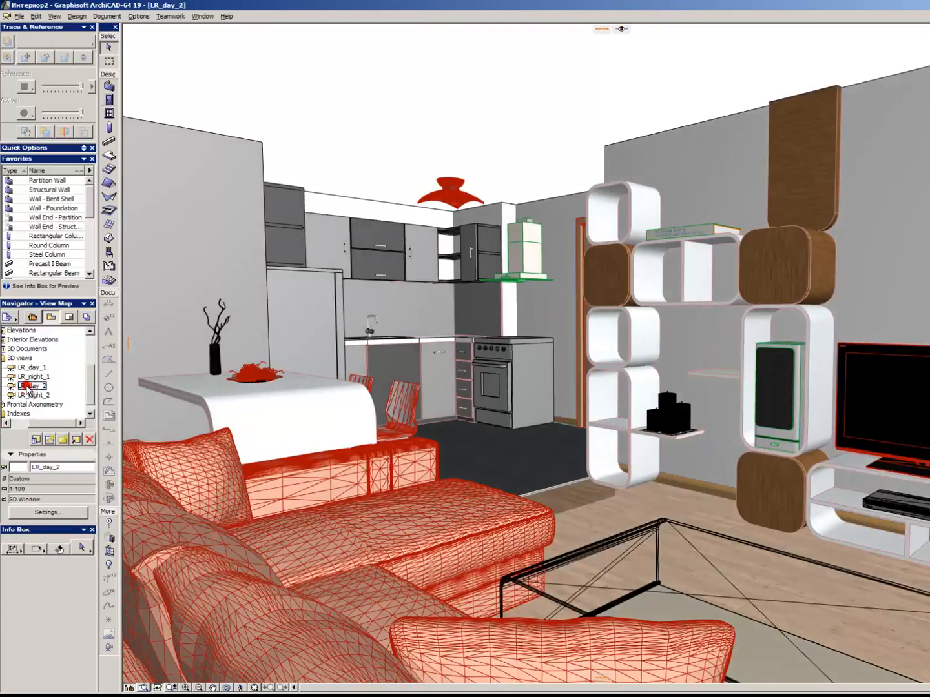
pyautogui.hotkey('alt', 'F10')
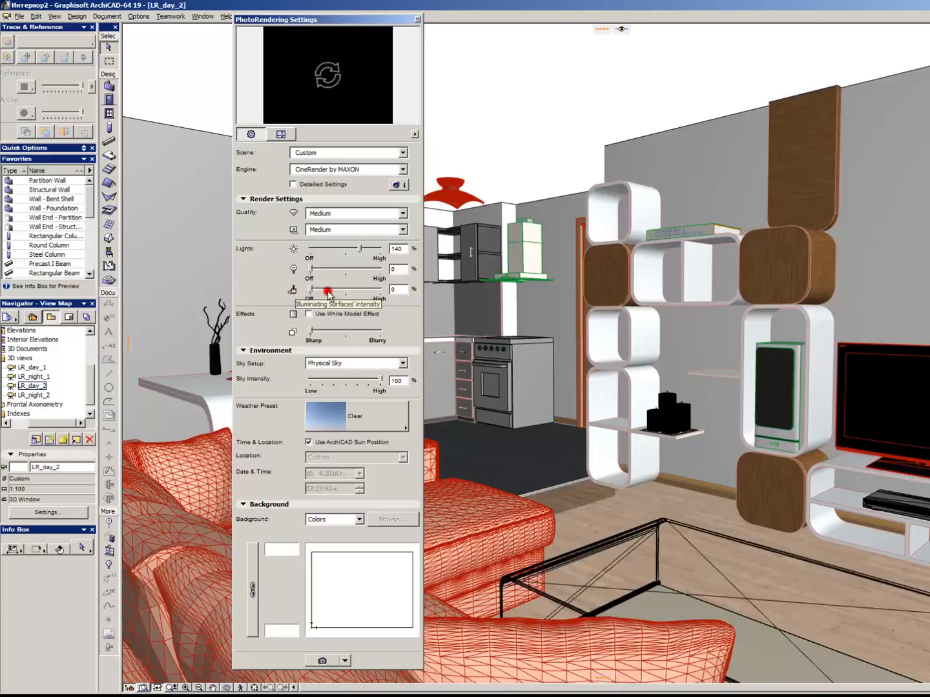
pyautogui.click(398, 288)
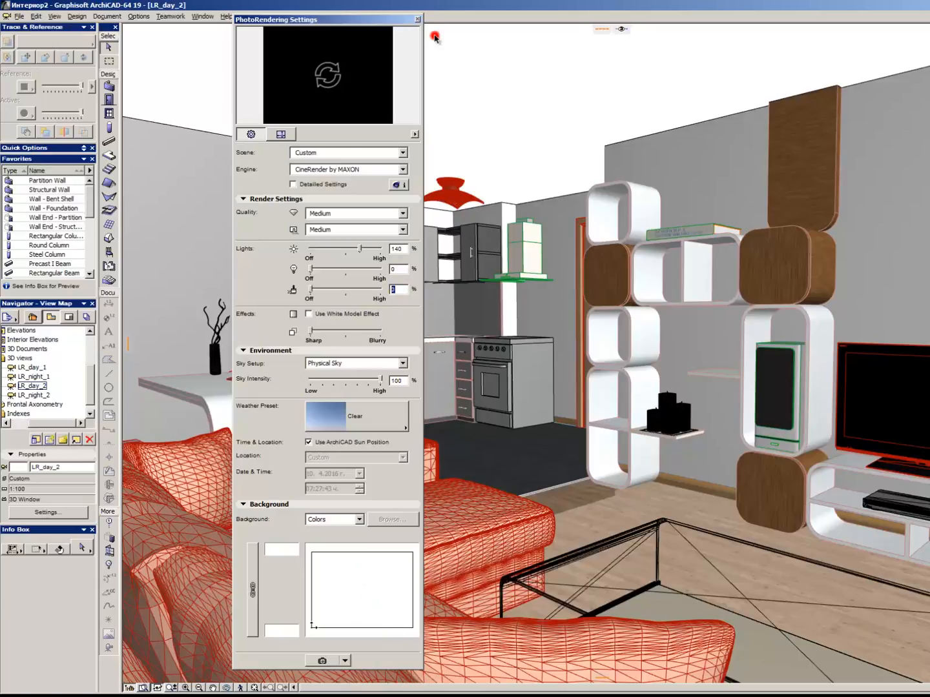
pyautogui.click(420, 20)
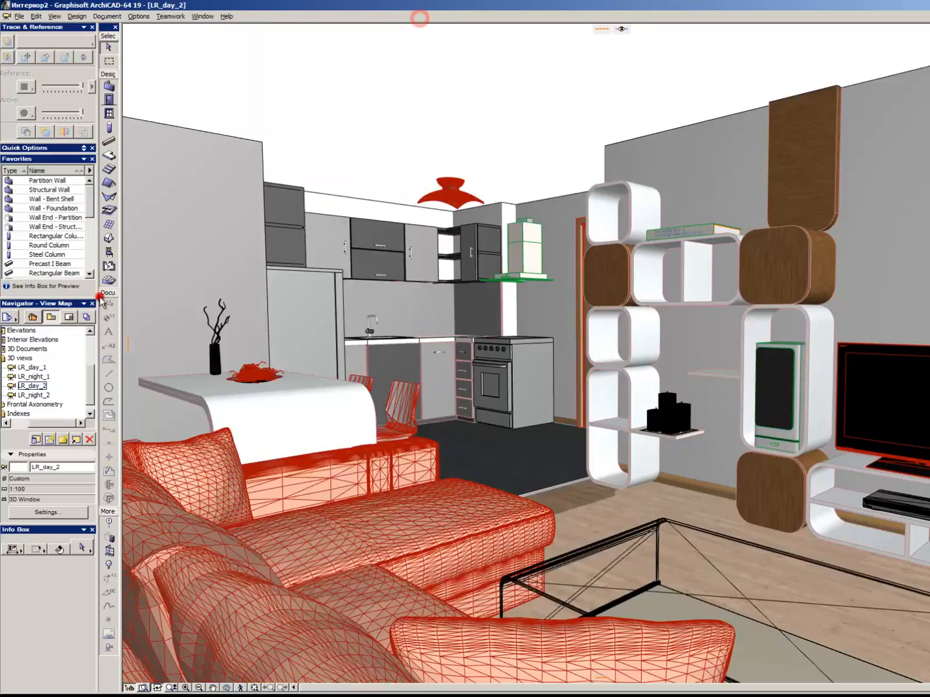
# Open the LR_night_2 view, set its lamp and illuminating surfaces intensities to 120% in PhotoRendering settings, and refresh the preview.
pyautogui.doubleClick(35, 395)
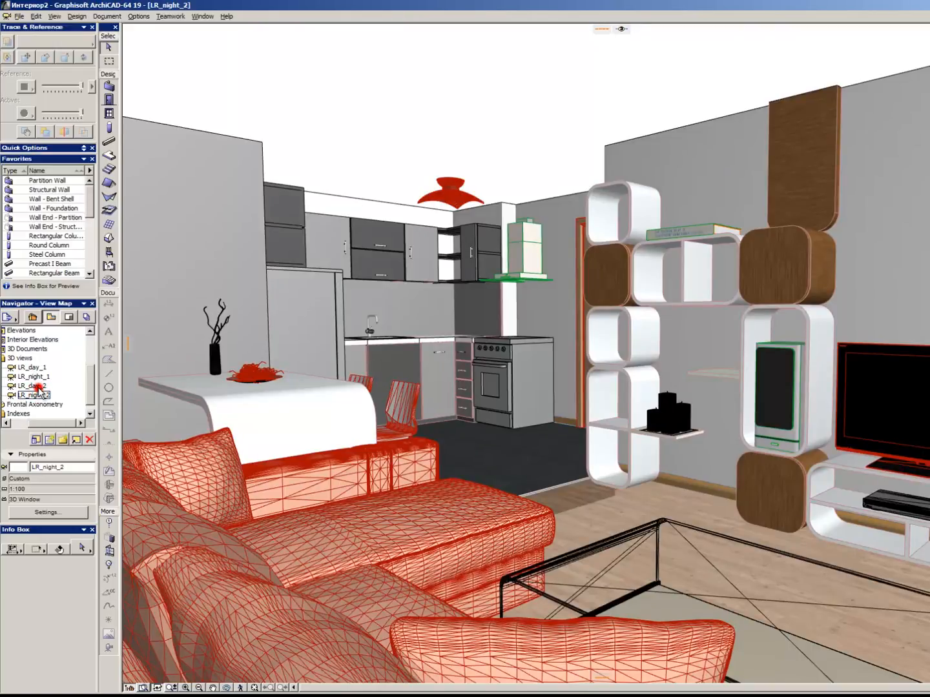
pyautogui.hotkey('alt', 'F10')
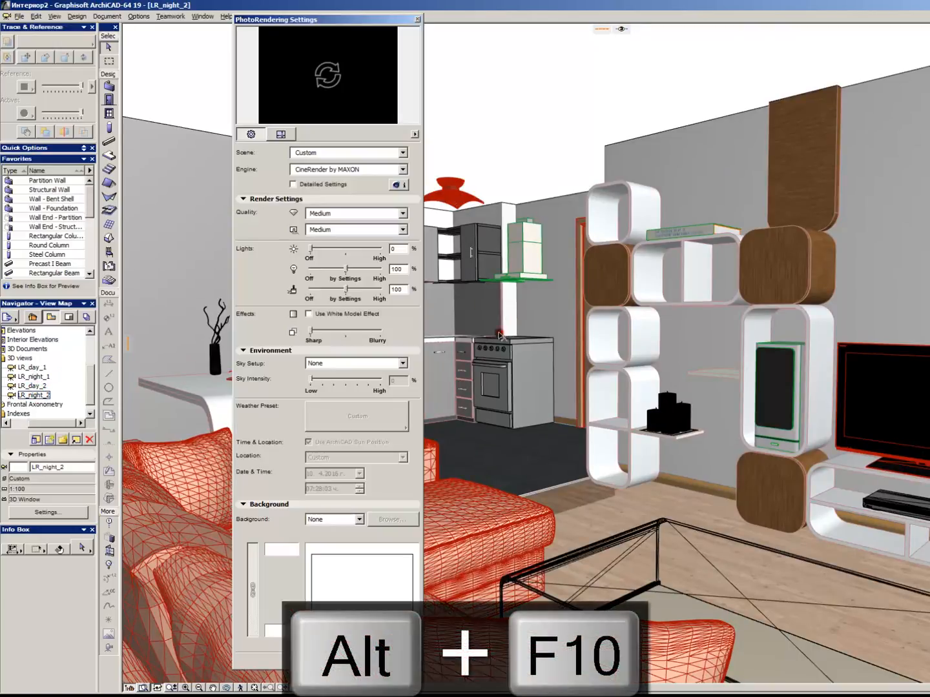
pyautogui.doubleClick(405, 290)
pyautogui.write('120')
pyautogui.doubleClick(401, 270)
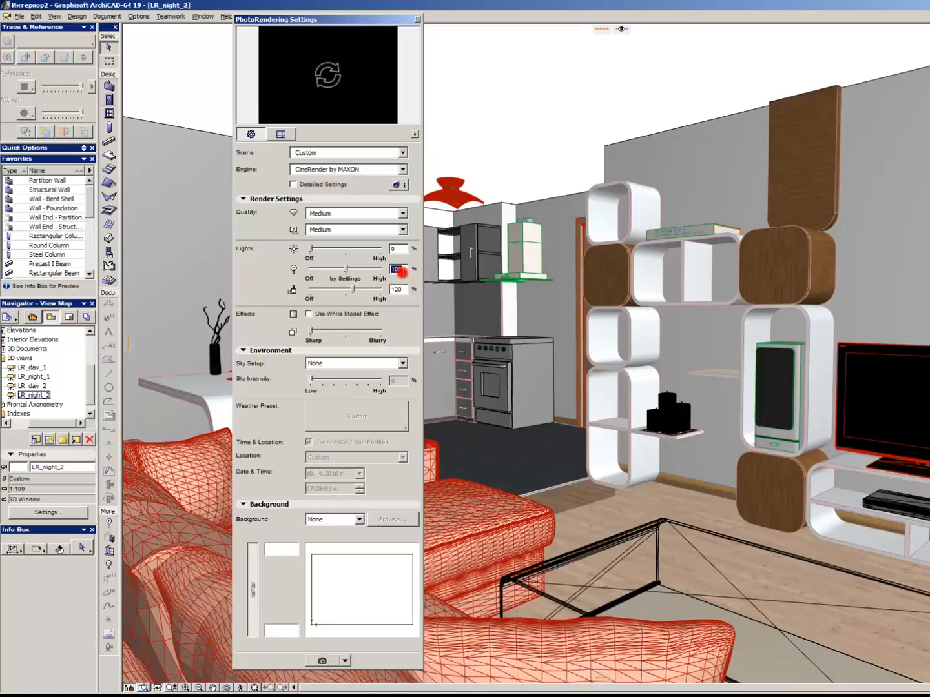
pyautogui.write('120')
pyautogui.press('Return')
pyautogui.click(337, 73)
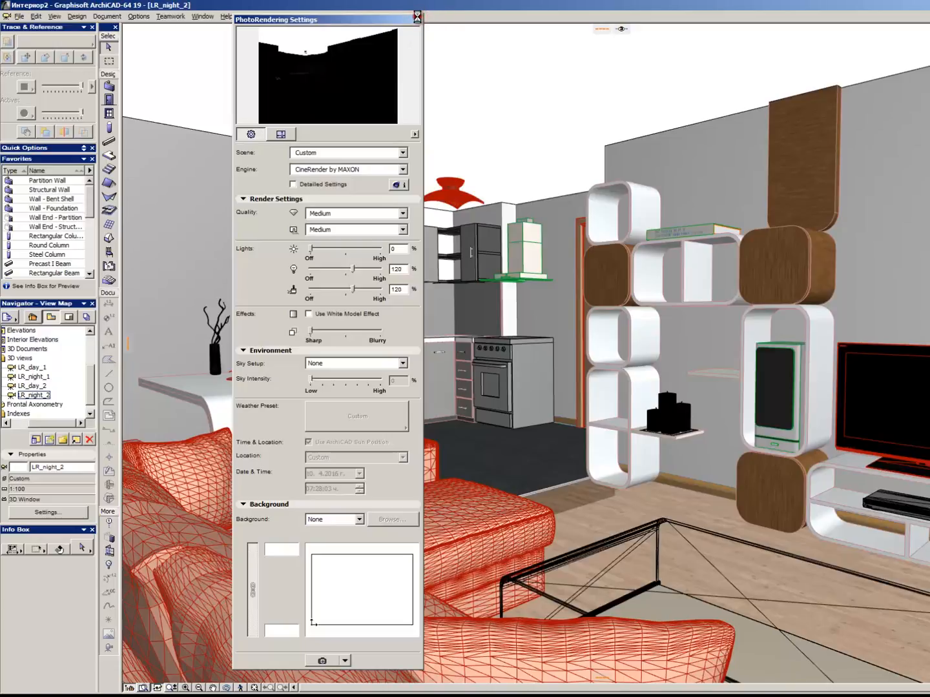
pyautogui.click(416, 17)
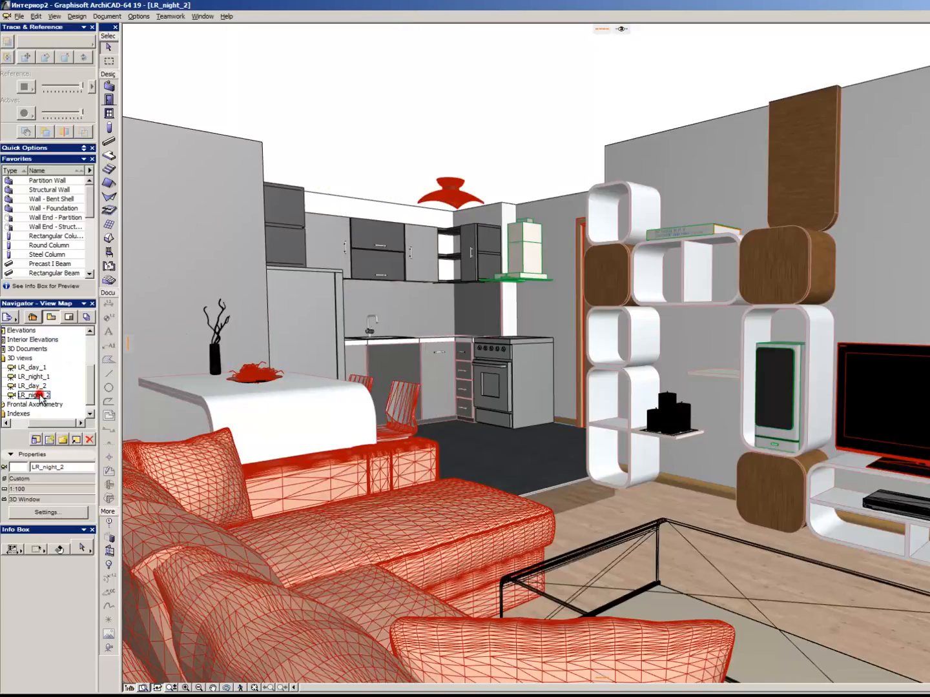
pyautogui.rightClick(40, 394)
pyautogui.click(28, 395)
pyautogui.click(38, 386)
pyautogui.click(38, 369)
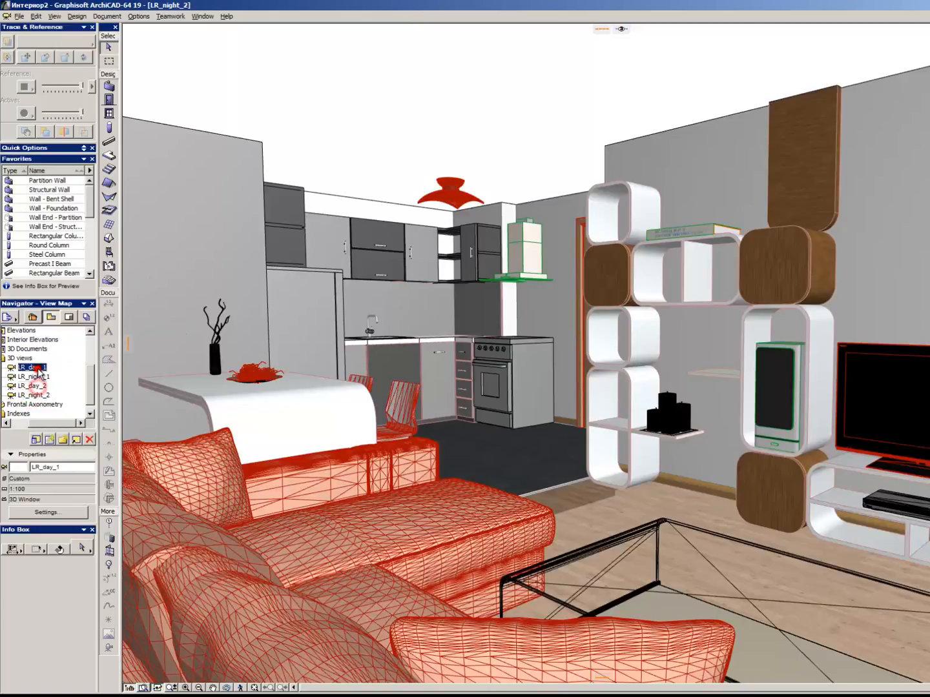
pyautogui.click(38, 376)
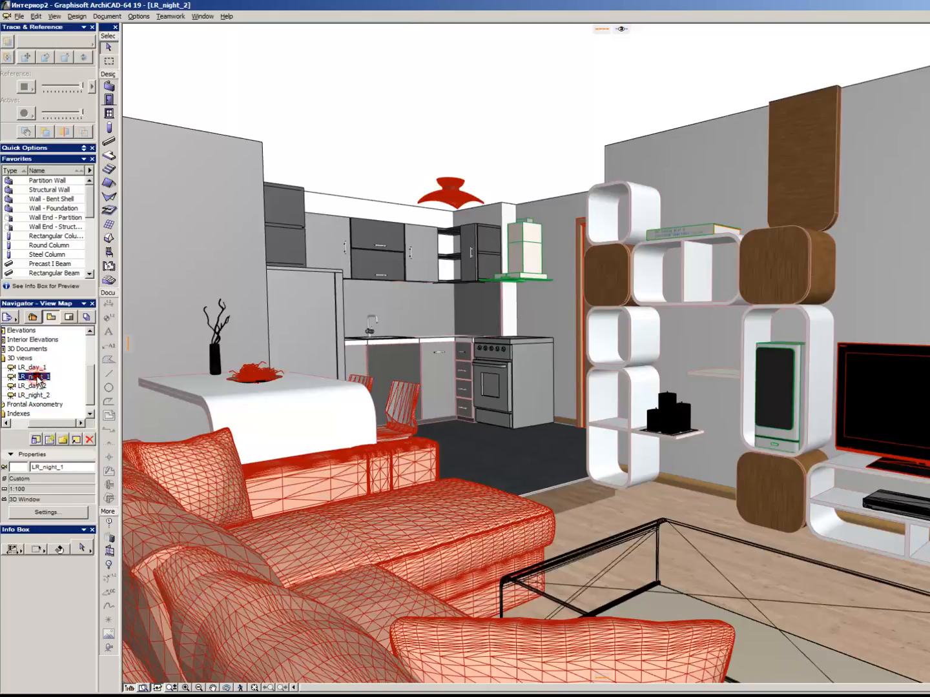
pyautogui.hotkey('alt', 'F10')
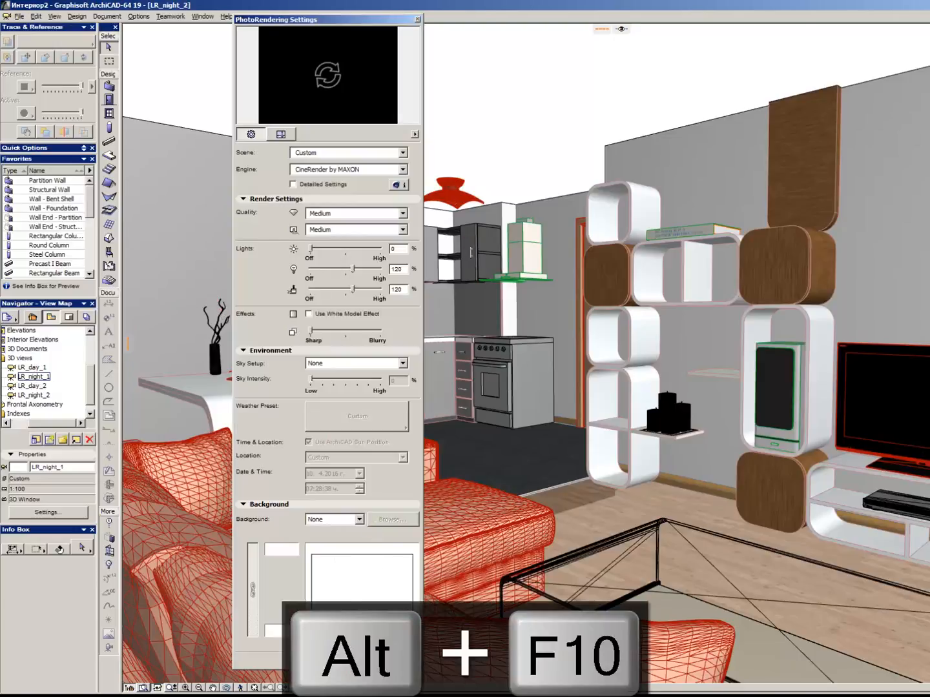
pyautogui.click(417, 20)
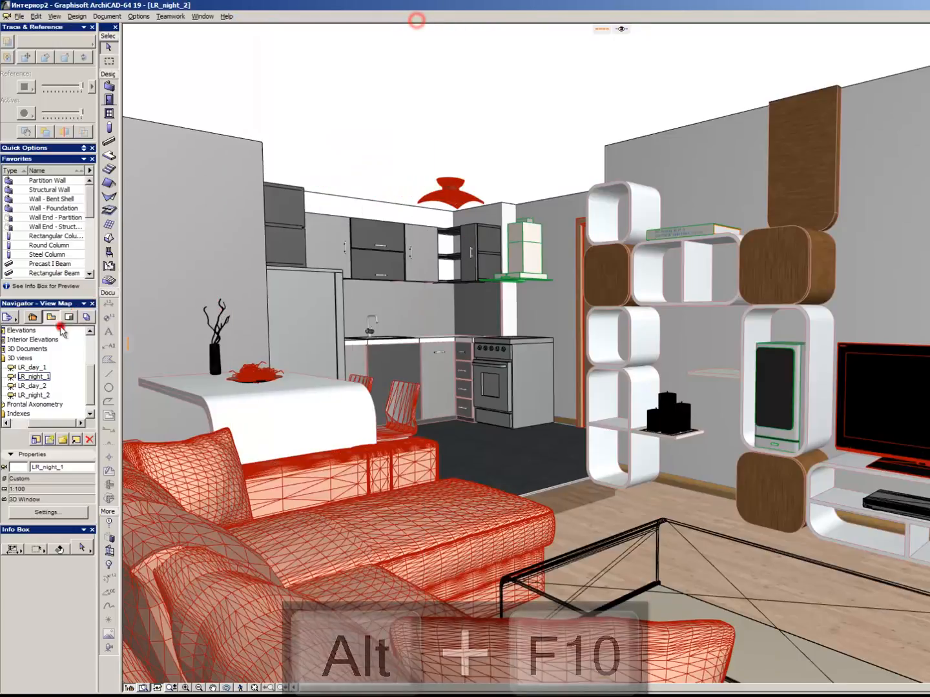
# Set LR_night_1's lamp and illuminating surfaces intensities to 120% in PhotoRendering settings and redefine the view with the current window settings.
pyautogui.doubleClick(38, 376)
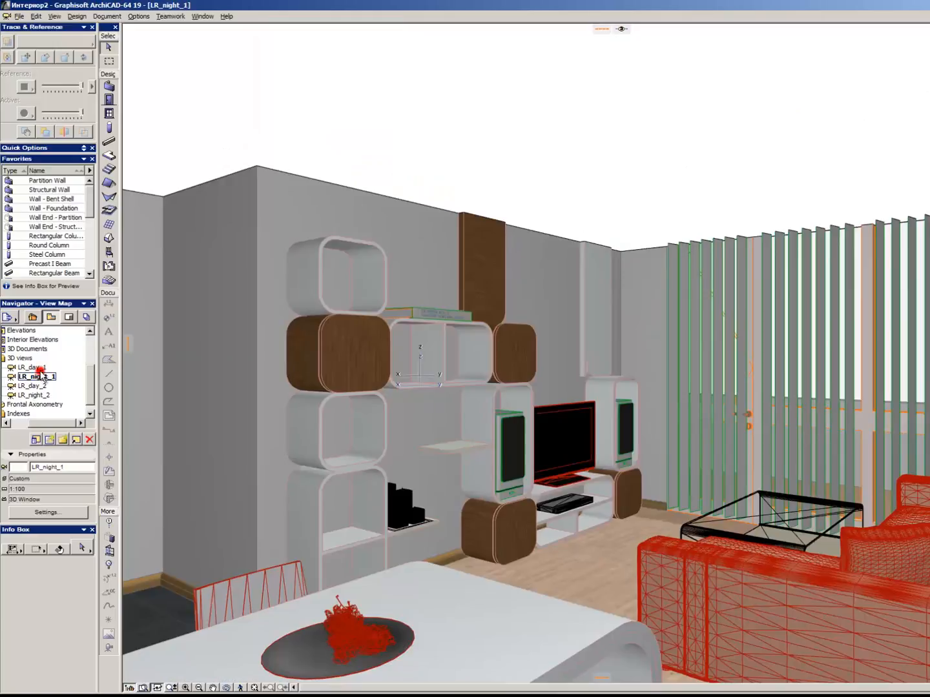
pyautogui.hotkey('alt', 'F10')
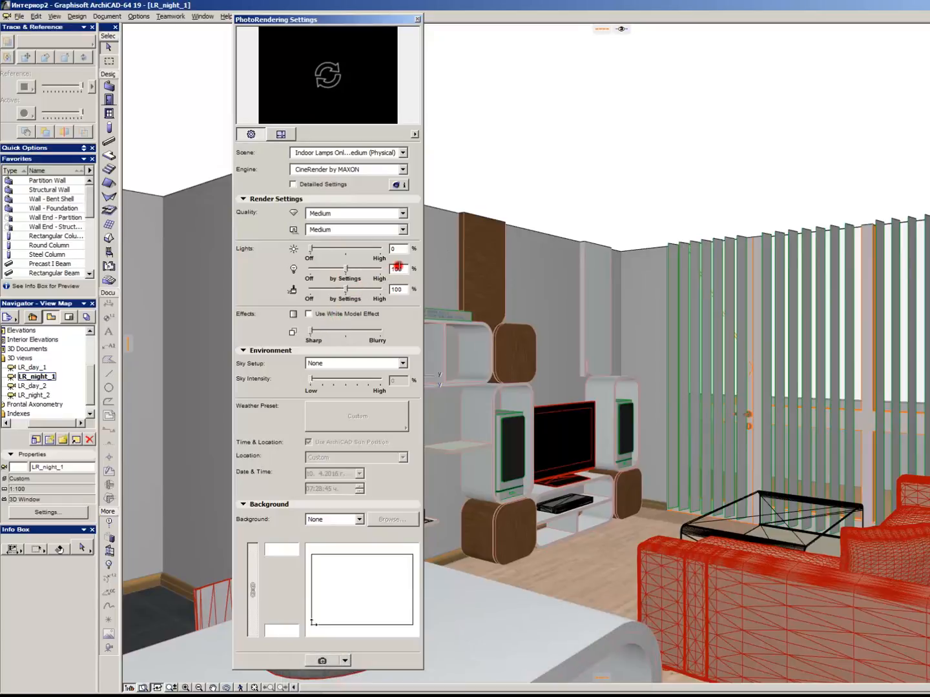
pyautogui.write('120')
pyautogui.moveTo(400, 271); pyautogui.dragTo(364, 298)
pyautogui.write('120')
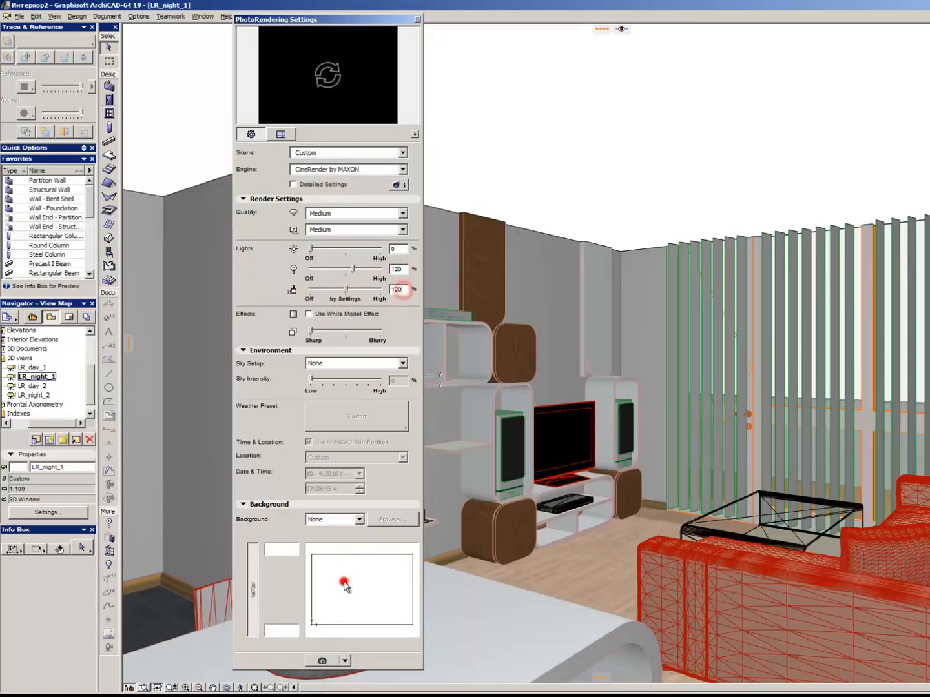
pyautogui.click(414, 18)
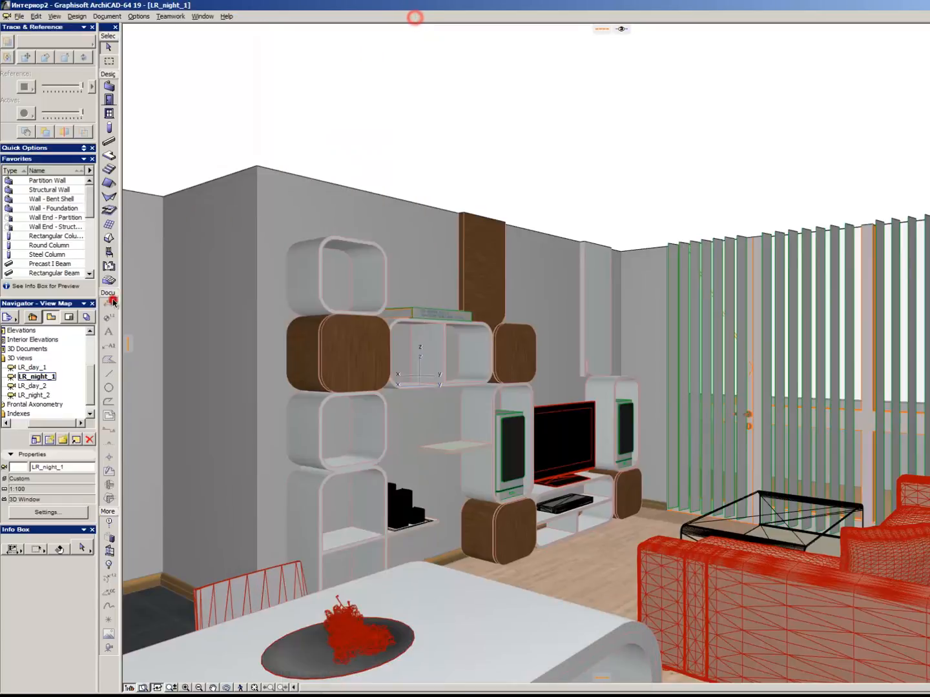
pyautogui.rightClick(50, 376)
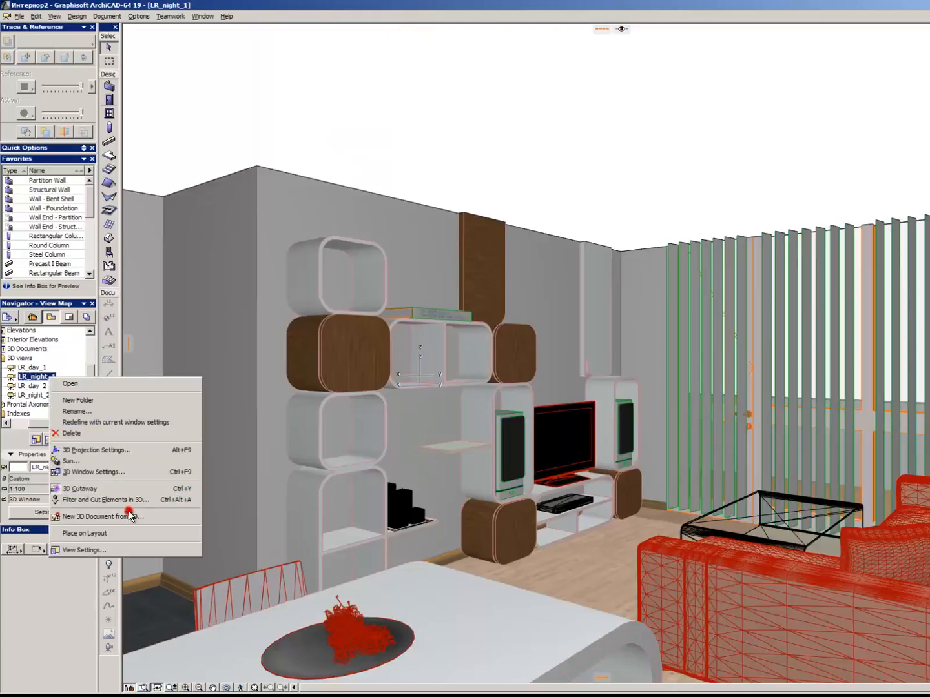
pyautogui.click(136, 422)
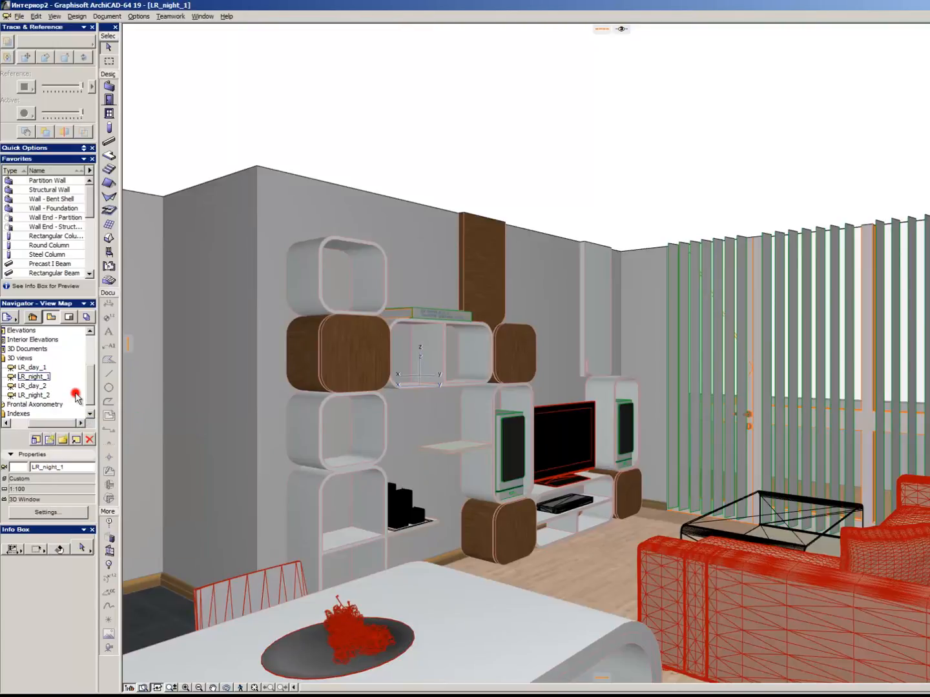
# Reopen the four saved living room views in turn, from LR_day_1 to LR_night_2, to verify their cameras.
pyautogui.click(46, 395)
pyautogui.doubleClick(37, 369)
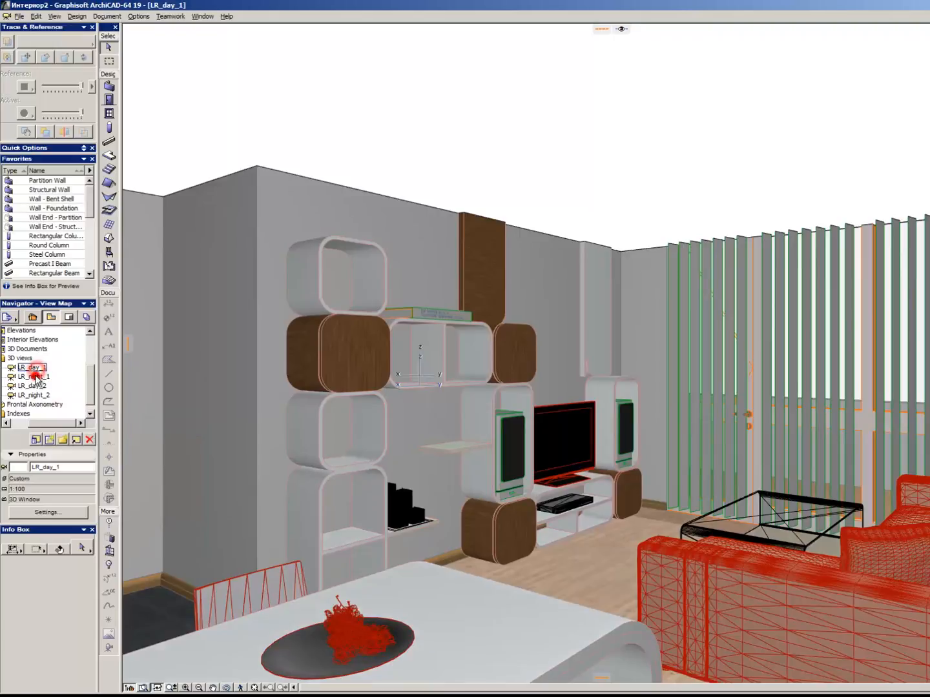
pyautogui.doubleClick(36, 376)
pyautogui.click(35, 386)
pyautogui.doubleClick(35, 386)
pyautogui.doubleClick(35, 395)
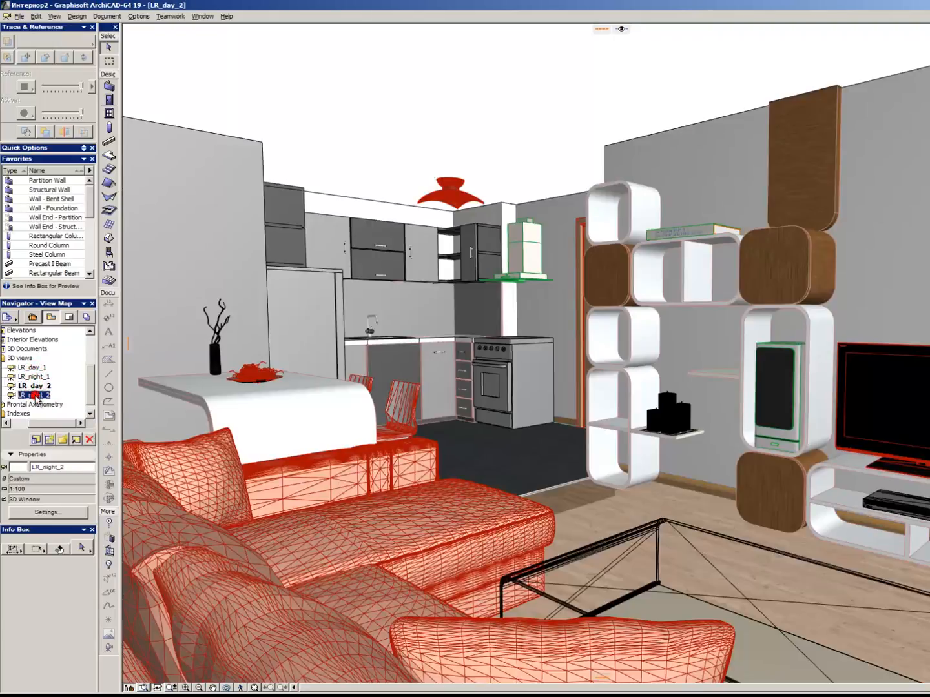